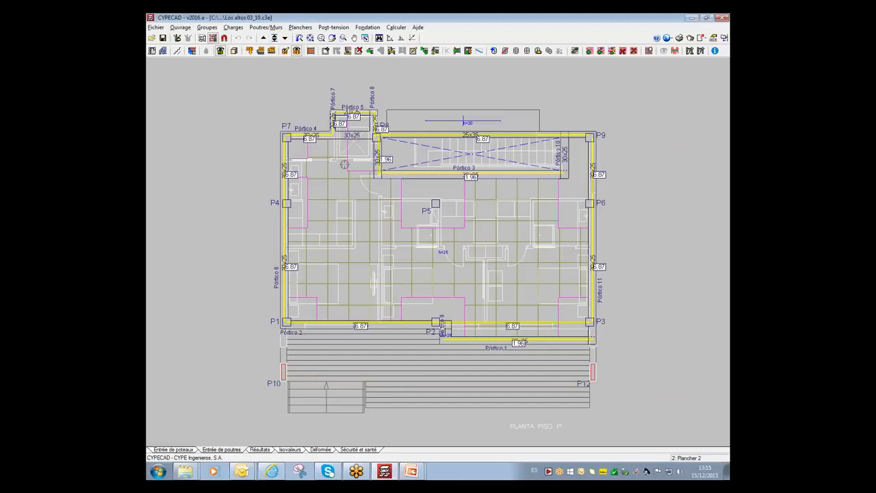
Step: Go down to the Plancher 1 group and examine the building's 3D model and its staircases from several sides
{"action": "key", "text": "F3"}
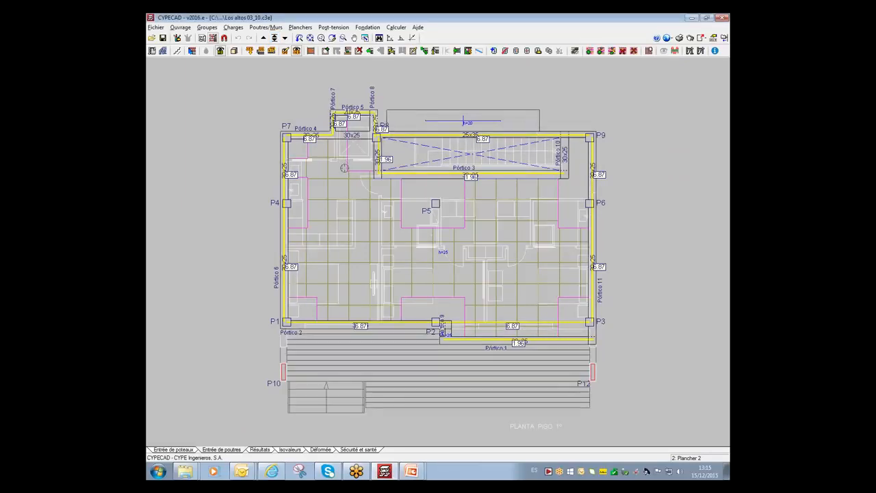
{"action": "left_click", "coordinate": [284, 38]}
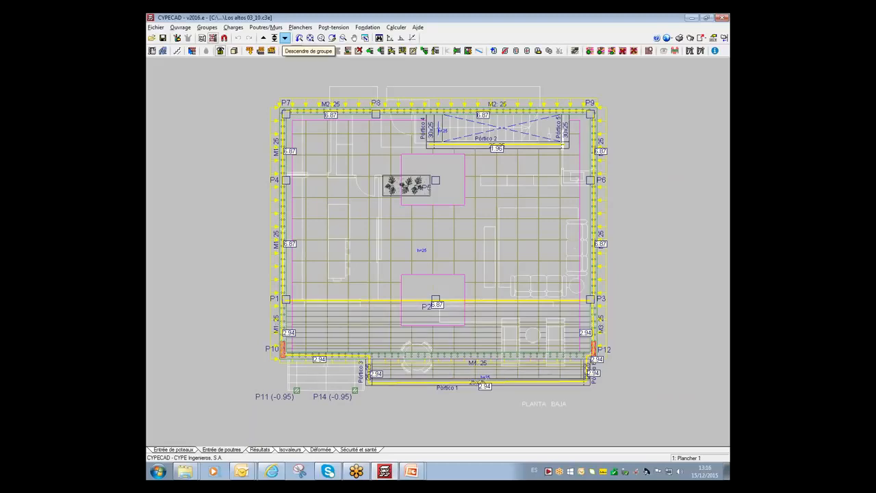
{"action": "left_click", "coordinate": [234, 51]}
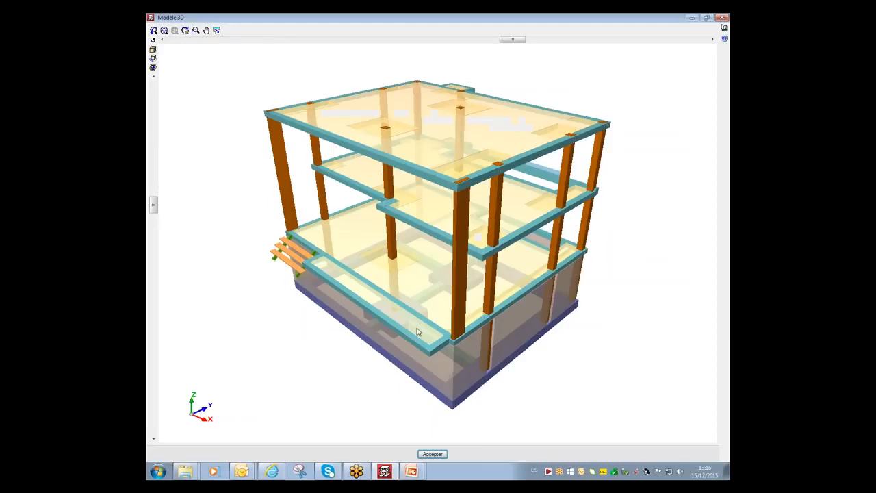
{"action": "left_click_drag", "start_coordinate": [416, 338], "coordinate": [351, 296]}
{"action": "left_click_drag", "start_coordinate": [479, 289], "coordinate": [415, 307]}
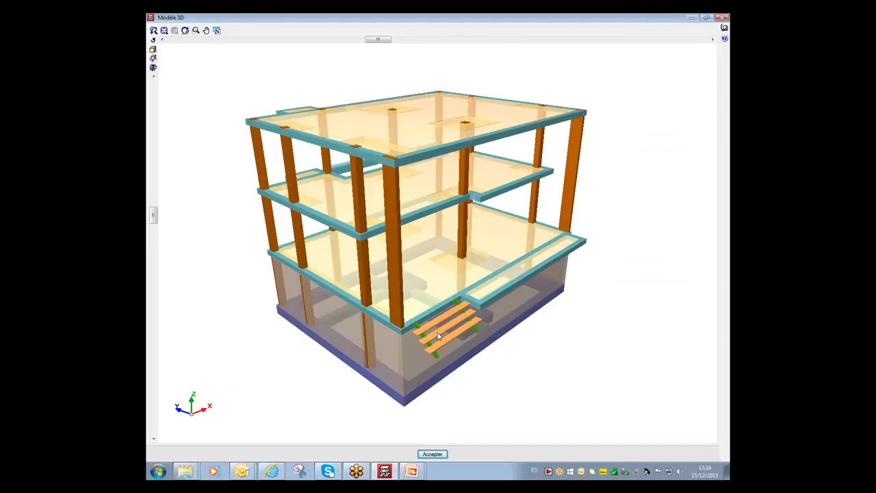
{"action": "middle_click_drag", "start_coordinate": [332, 322], "coordinate": [492, 316]}
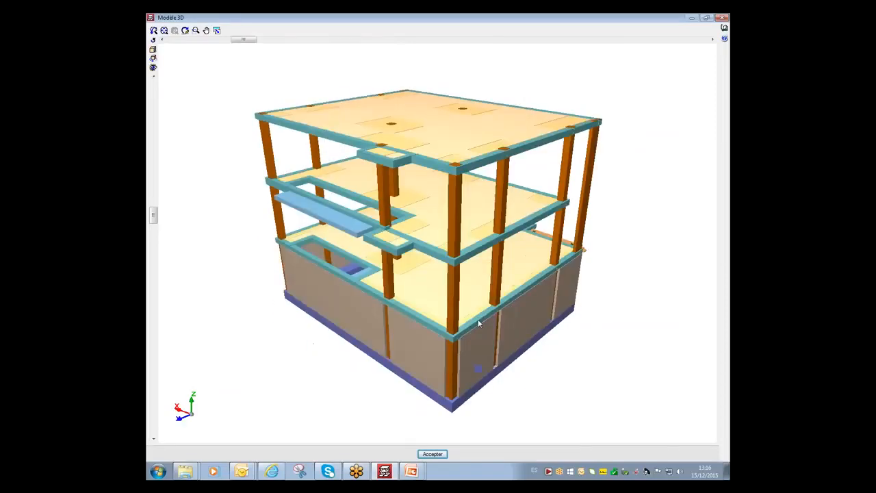
{"action": "left_click", "coordinate": [722, 19]}
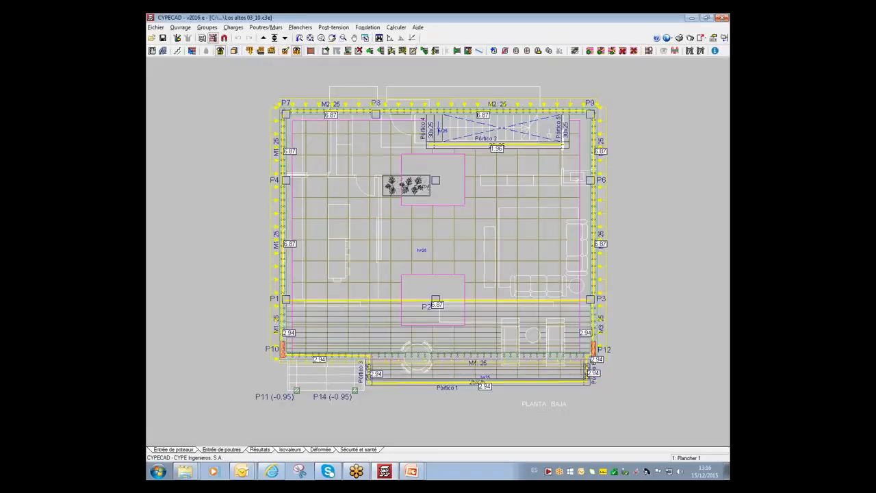
Step: Create an empty project named exemple01 with description 01, overwriting the existing file
{"action": "left_click", "coordinate": [156, 28]}
{"action": "left_click", "coordinate": [173, 39]}
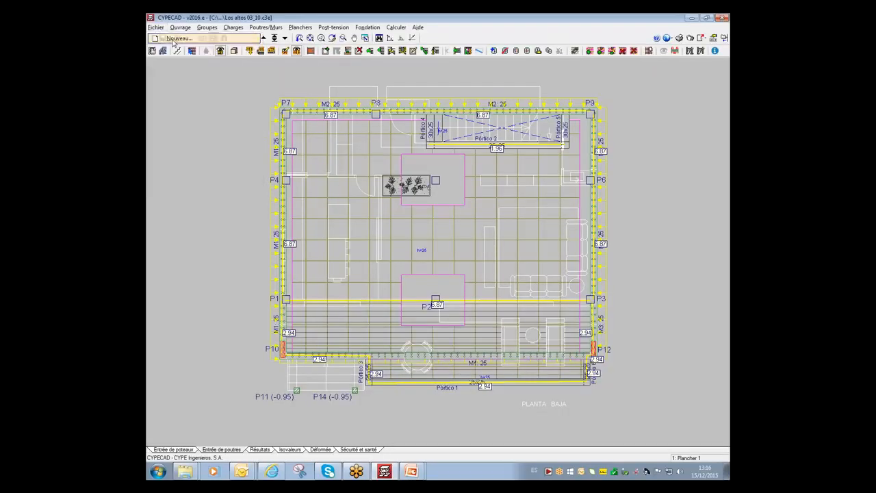
{"action": "type", "text": "exemple01"}
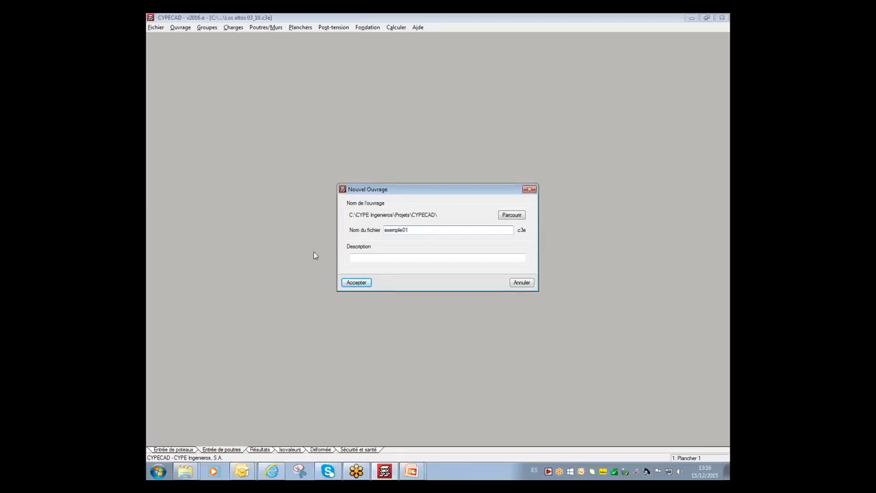
{"action": "left_click", "coordinate": [359, 258]}
{"action": "left_click", "coordinate": [356, 282]}
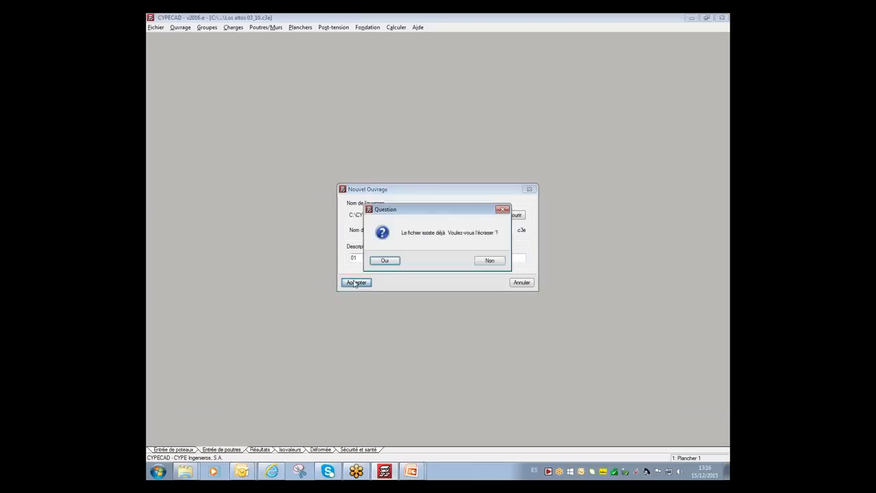
{"action": "left_click", "coordinate": [387, 261]}
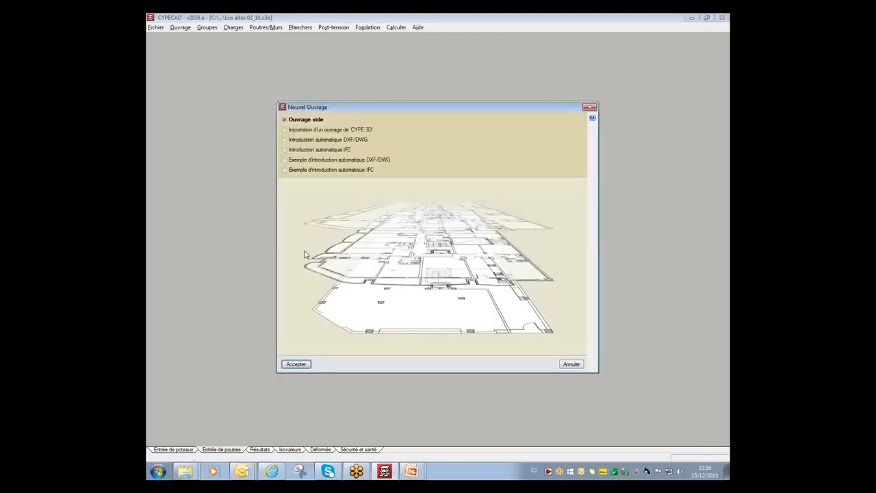
{"action": "left_click", "coordinate": [297, 364]}
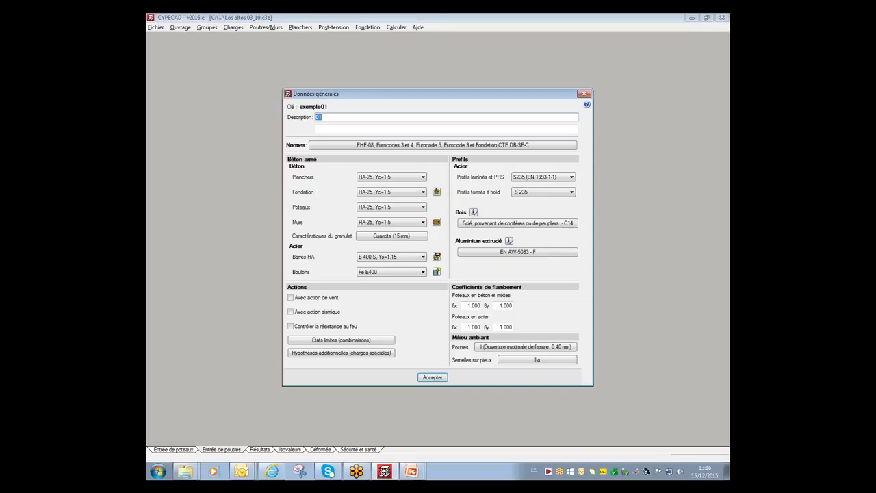
Step: Set the concrete standard to BAEL-91 (R-99) (France) and the floor concrete to B25
{"action": "left_click", "coordinate": [353, 144]}
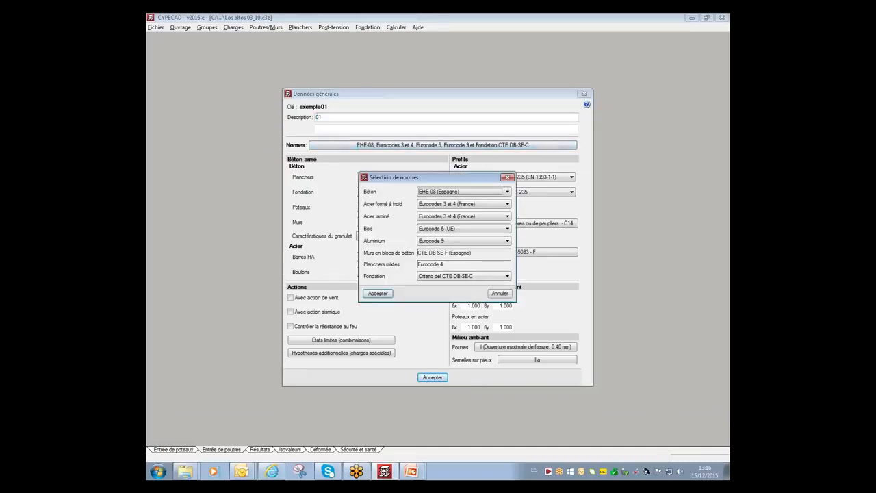
{"action": "left_click", "coordinate": [475, 193]}
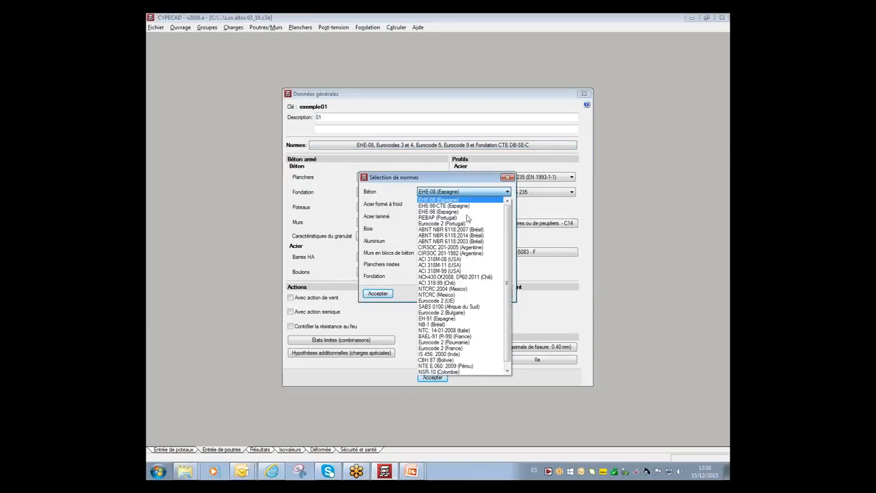
{"action": "left_click", "coordinate": [424, 337]}
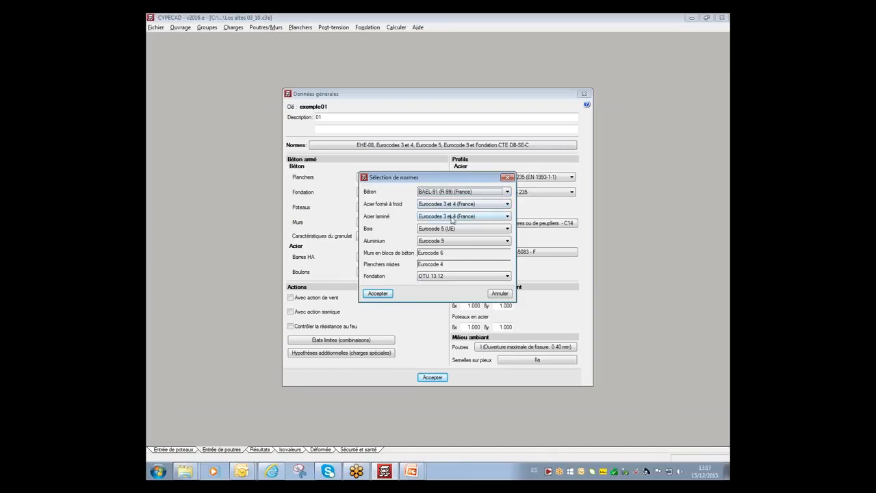
{"action": "left_click", "coordinate": [377, 293]}
{"action": "left_click", "coordinate": [331, 262]}
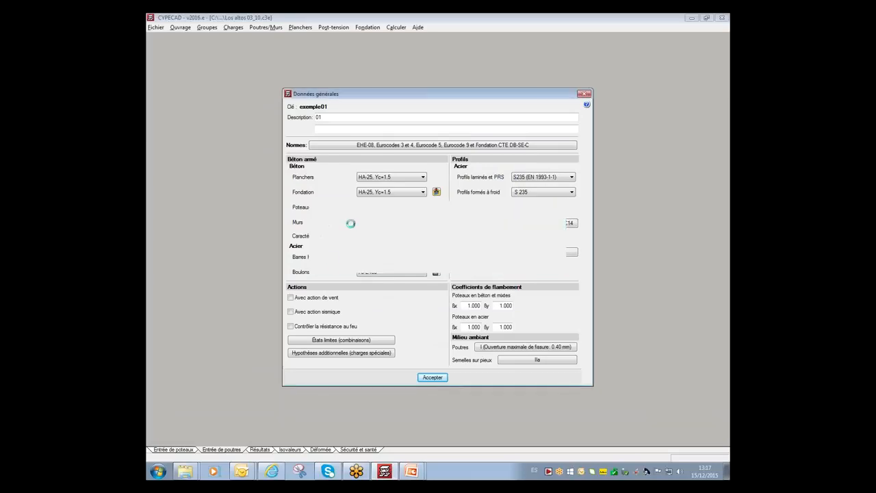
{"action": "left_click", "coordinate": [380, 178]}
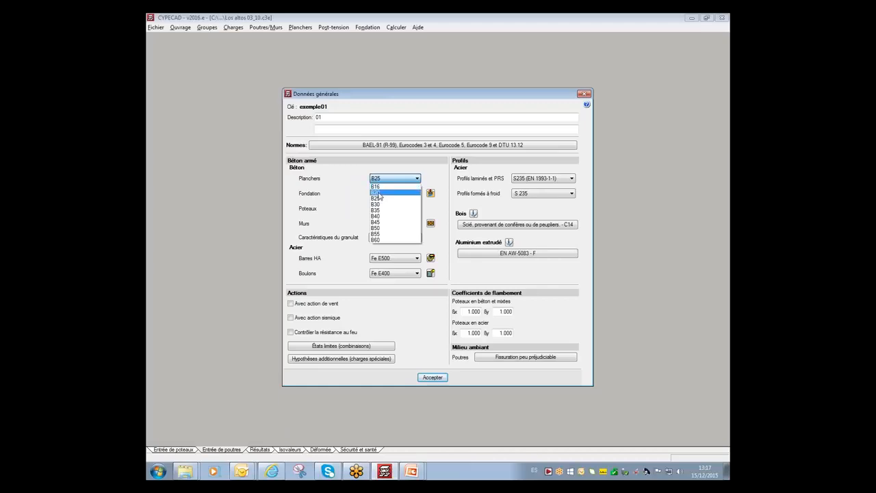
{"action": "left_click", "coordinate": [376, 198]}
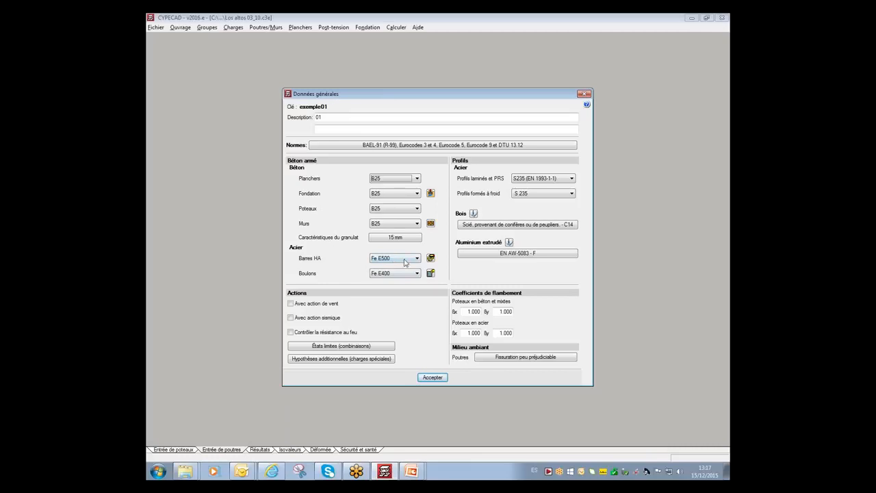
Step: Examine the steel grades available for stair reinforcement in the bar steel settings
{"action": "left_click", "coordinate": [431, 258]}
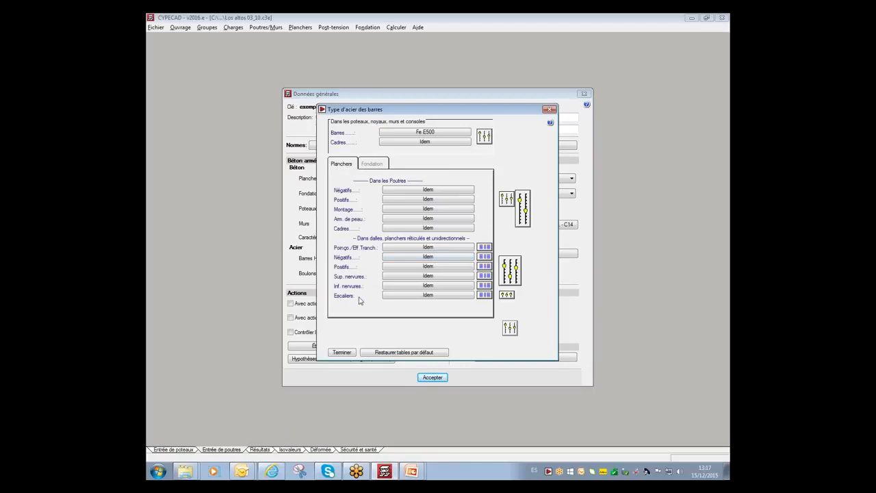
{"action": "left_click", "coordinate": [428, 296]}
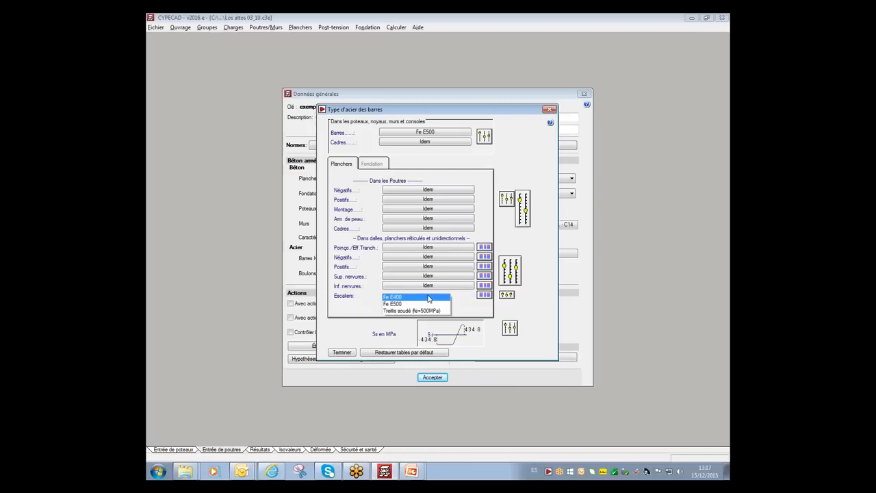
{"action": "left_click", "coordinate": [357, 307]}
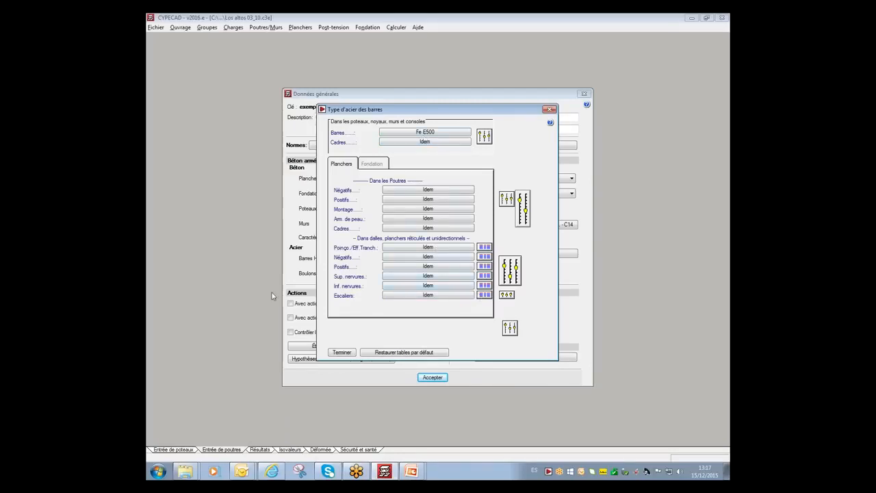
Step: Examine the stairs' longitudinal reinforcement table and its options for removing bar diameters
{"action": "left_click", "coordinate": [484, 294]}
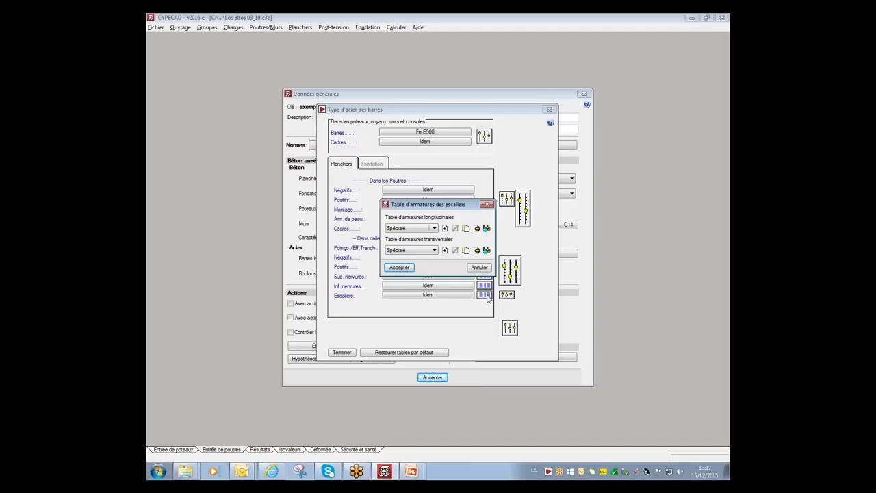
{"action": "left_click", "coordinate": [477, 230]}
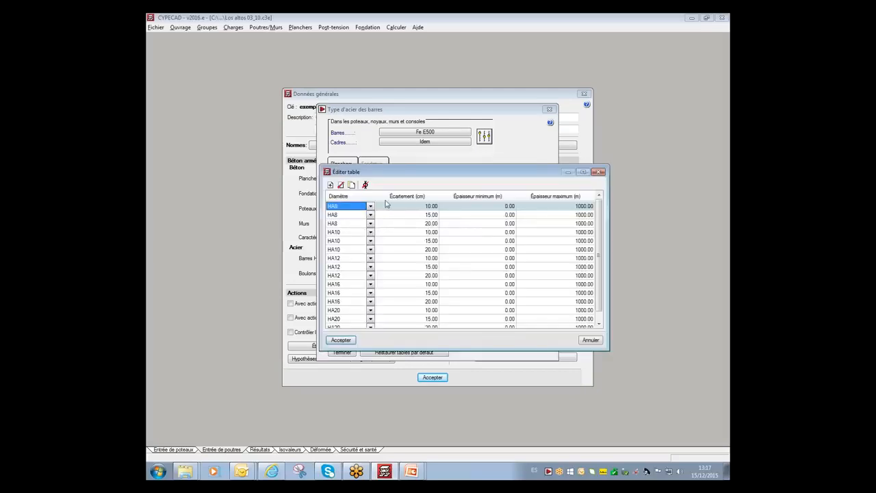
{"action": "left_click", "coordinate": [365, 185]}
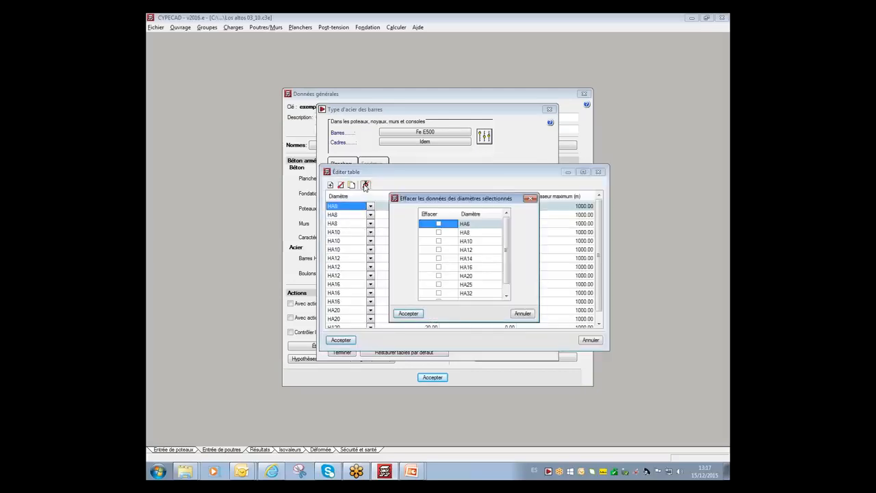
{"action": "left_click", "coordinate": [530, 198]}
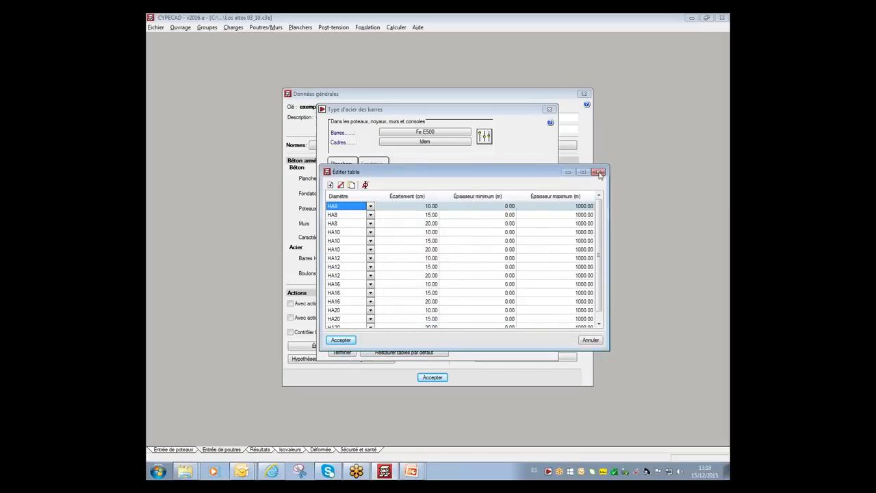
{"action": "left_click", "coordinate": [597, 172]}
{"action": "left_click", "coordinate": [483, 267]}
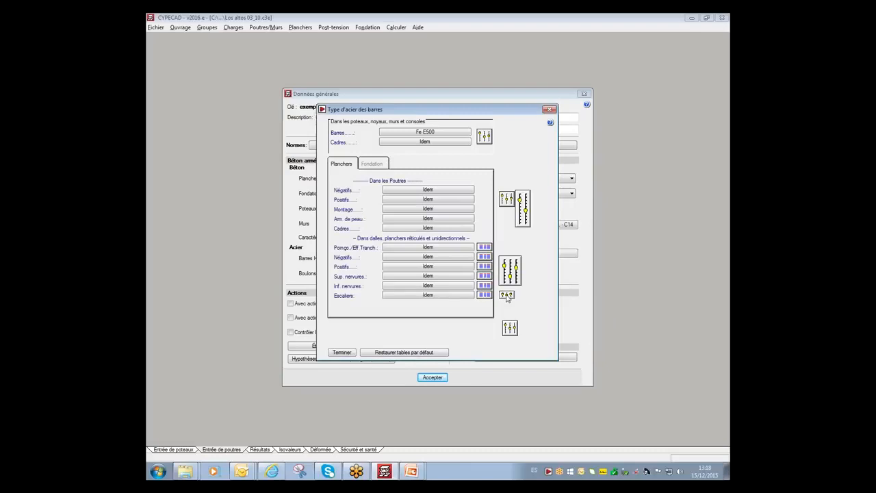
Step: Enable starter bars at the stairs' start and arrival in the stair options, and accept the project's general data
{"action": "left_click", "coordinate": [505, 295]}
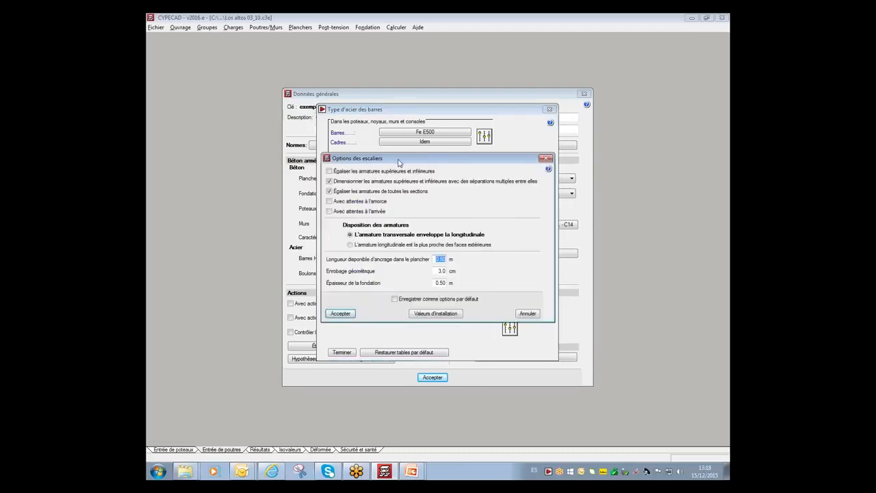
{"action": "left_click_drag", "start_coordinate": [398, 162], "coordinate": [400, 138]}
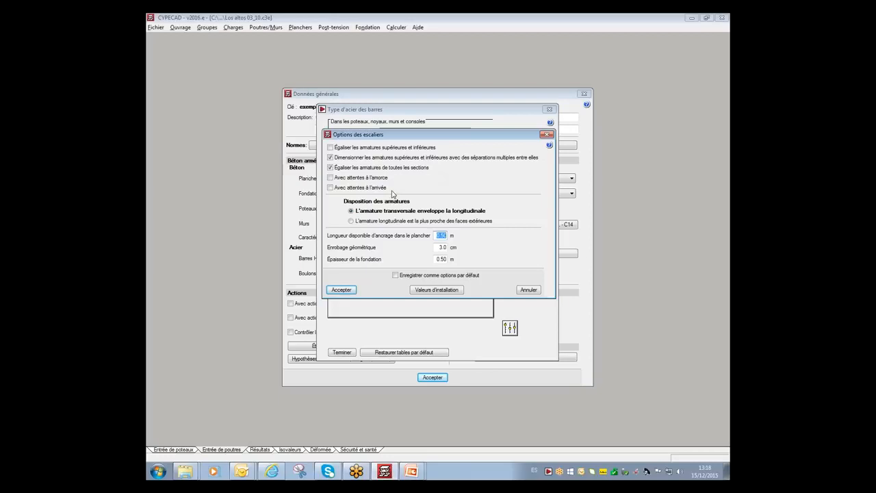
{"action": "left_click", "coordinate": [332, 178]}
{"action": "left_click", "coordinate": [331, 187]}
{"action": "left_click", "coordinate": [341, 289]}
{"action": "left_click", "coordinate": [342, 352]}
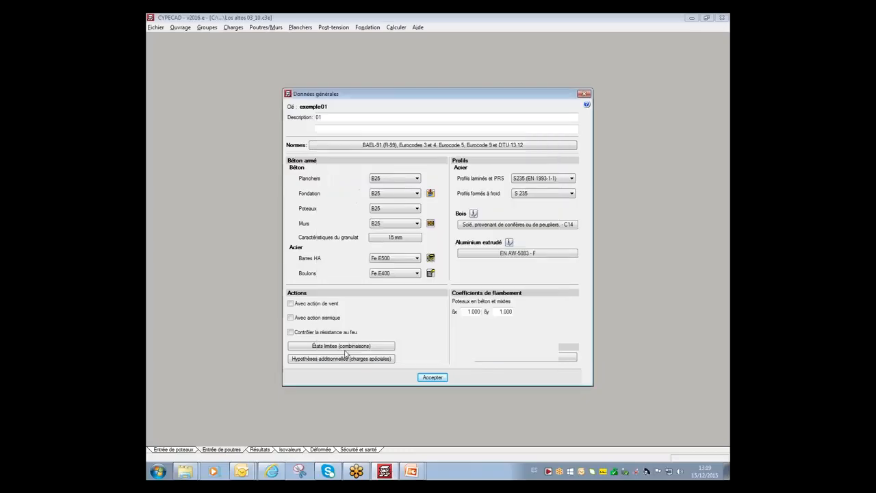
{"action": "left_click", "coordinate": [429, 377]}
{"action": "left_click", "coordinate": [432, 306]}
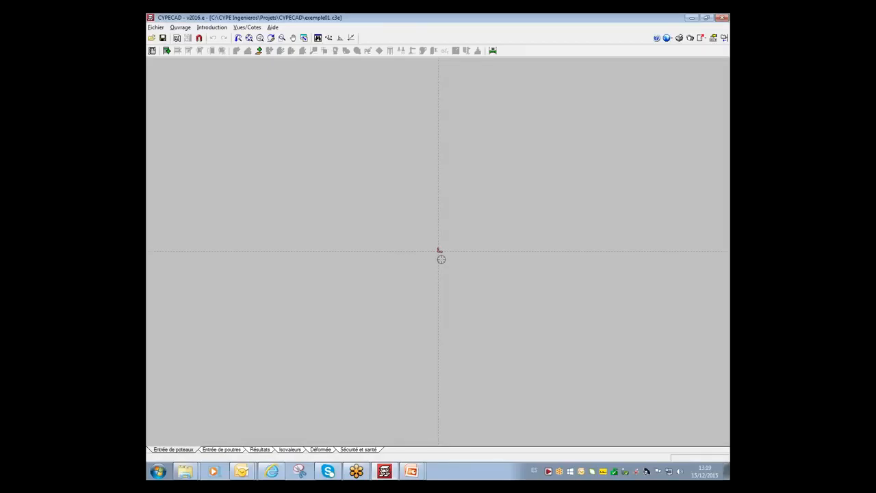
Step: Insert one free level, Plancher 1, with height 3, usage category A and zero Q and G loads, and switch to beam entry
{"action": "left_click", "coordinate": [209, 28]}
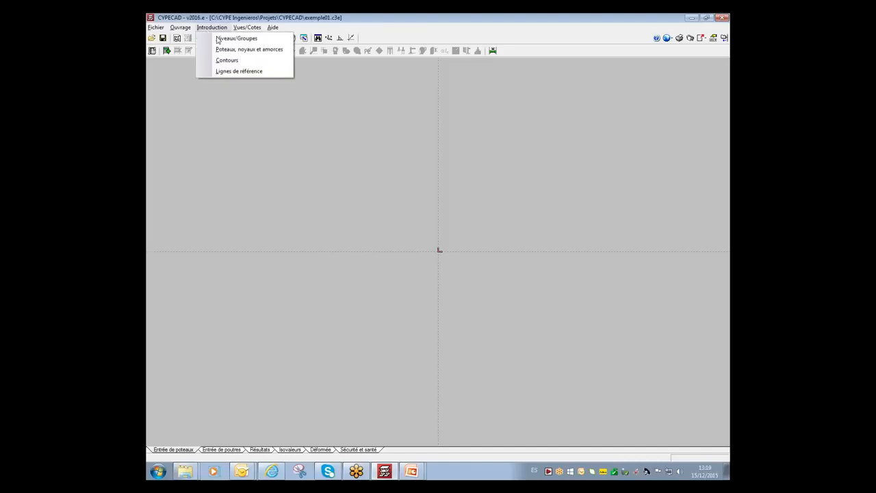
{"action": "left_click", "coordinate": [226, 39]}
{"action": "left_click", "coordinate": [461, 235]}
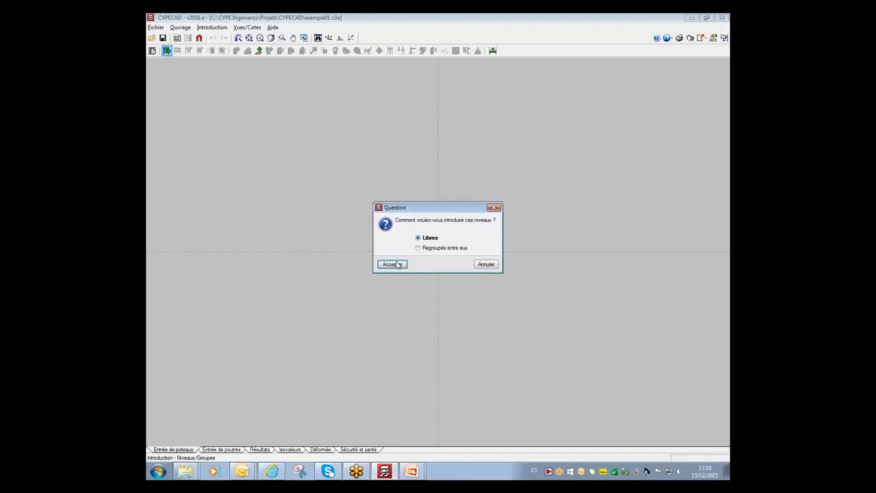
{"action": "left_click", "coordinate": [393, 264]}
{"action": "left_click", "coordinate": [386, 137]}
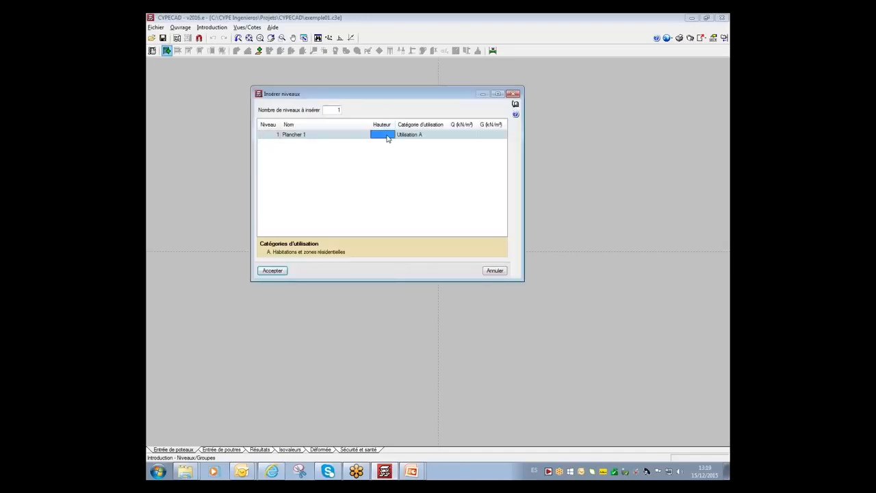
{"action": "type", "text": "3"}
{"action": "key", "text": "Return"}
{"action": "key", "text": "Return"}
{"action": "key", "text": "Return"}
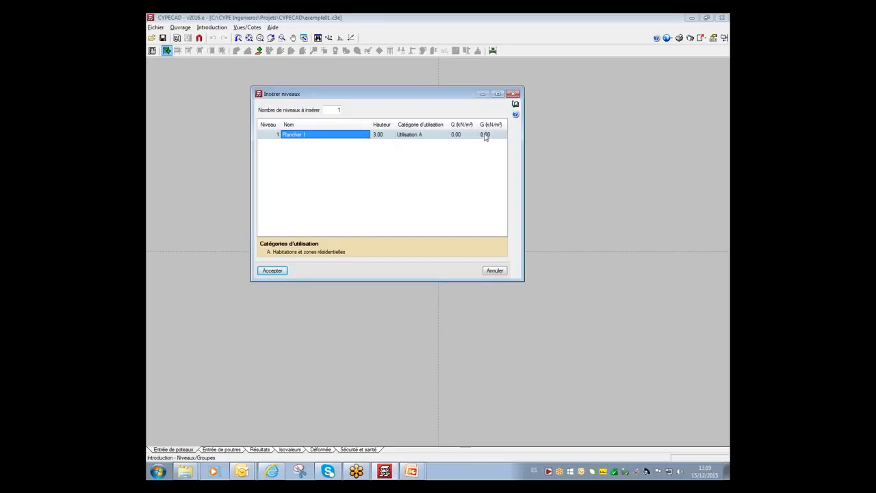
{"action": "left_click", "coordinate": [272, 271]}
{"action": "left_click", "coordinate": [435, 265]}
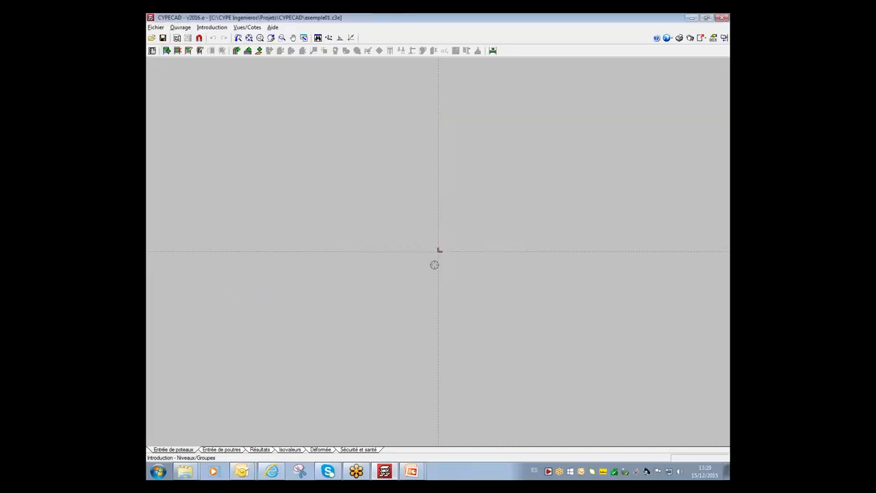
{"action": "left_click", "coordinate": [221, 450]}
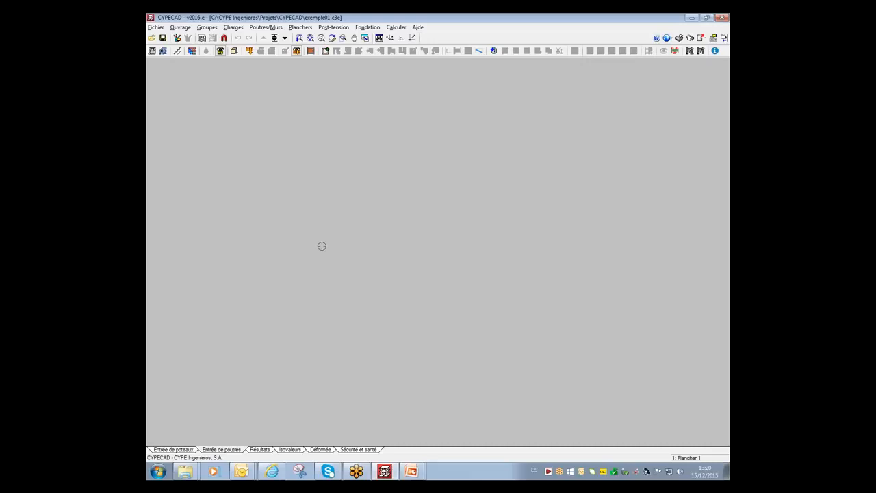
Step: Go down from Plancher 1 to the foundation level
{"action": "left_click", "coordinate": [273, 38]}
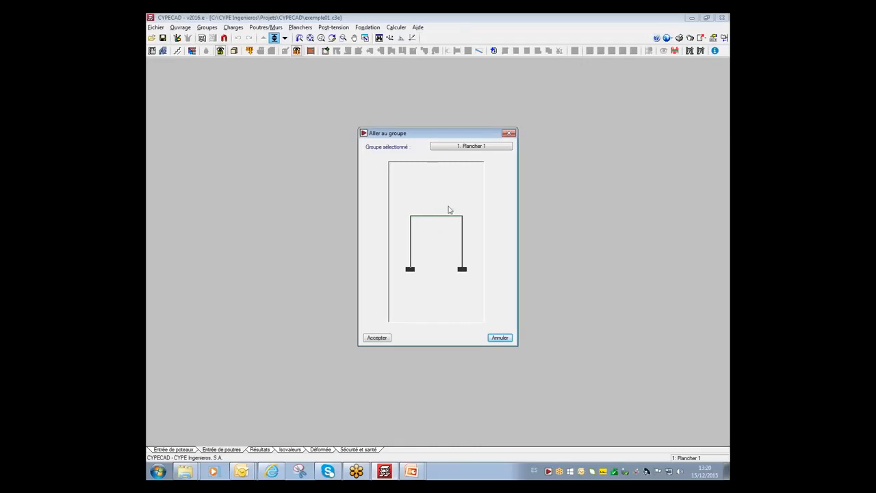
{"action": "left_click", "coordinate": [508, 133]}
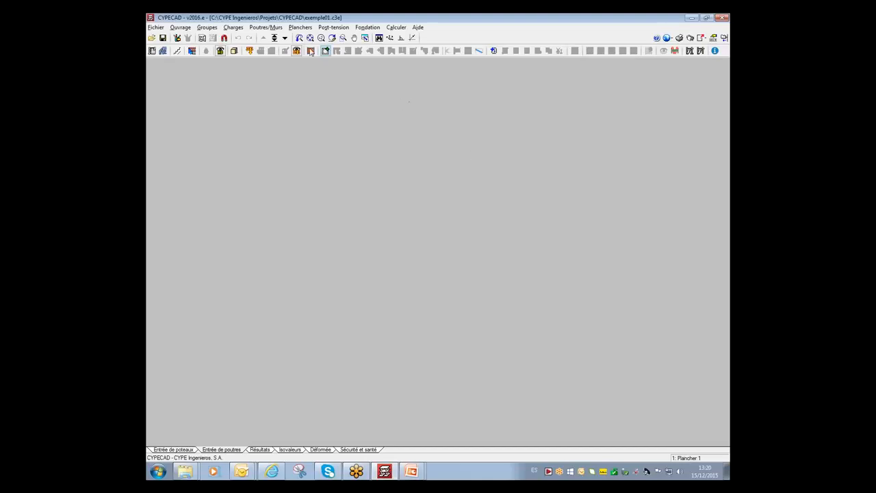
{"action": "left_click", "coordinate": [285, 39]}
Step: Start a new stair core on the foundation level and examine its geometry and load data
{"action": "left_click", "coordinate": [186, 29]}
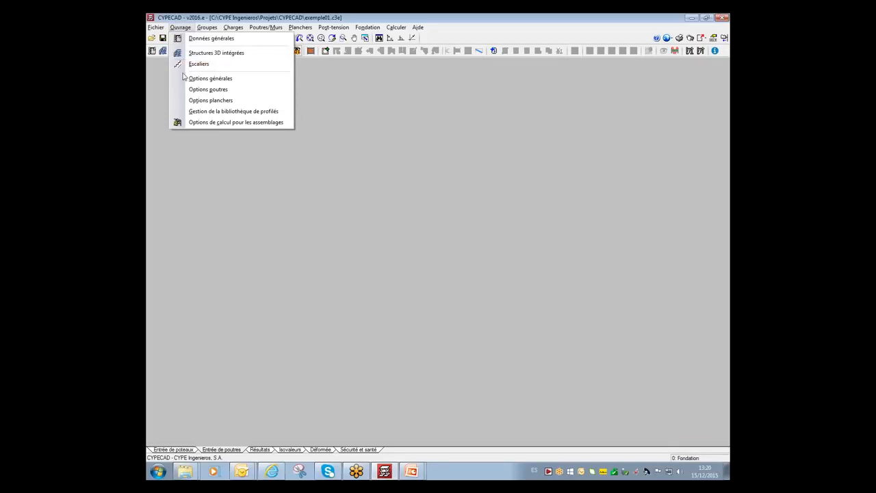
{"action": "left_click", "coordinate": [158, 67]}
{"action": "left_click", "coordinate": [176, 51]}
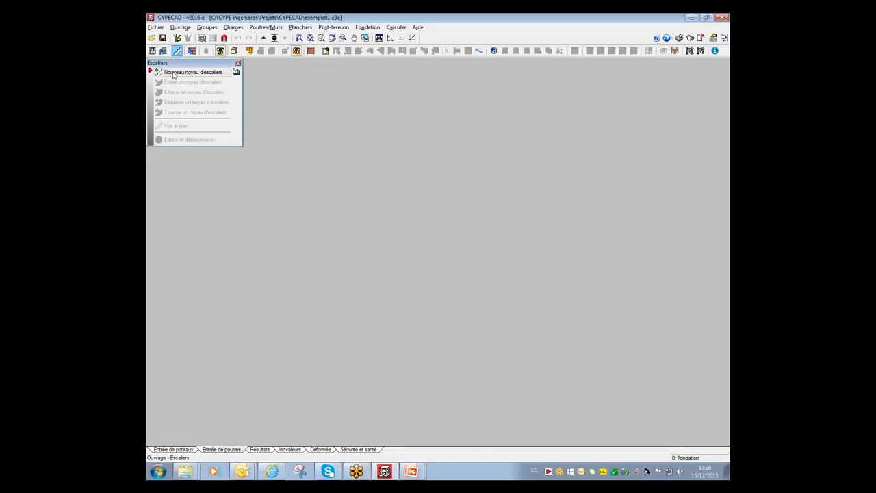
{"action": "left_click", "coordinate": [181, 74]}
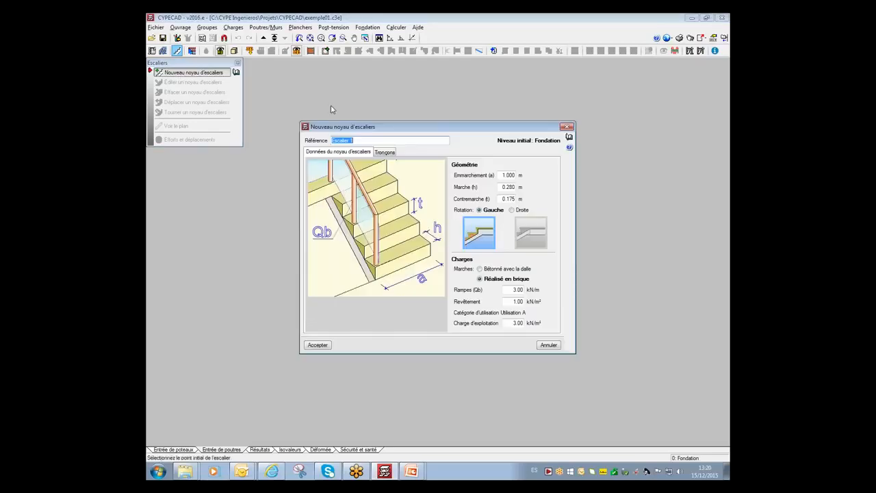
{"action": "left_click_drag", "start_coordinate": [395, 124], "coordinate": [390, 94]}
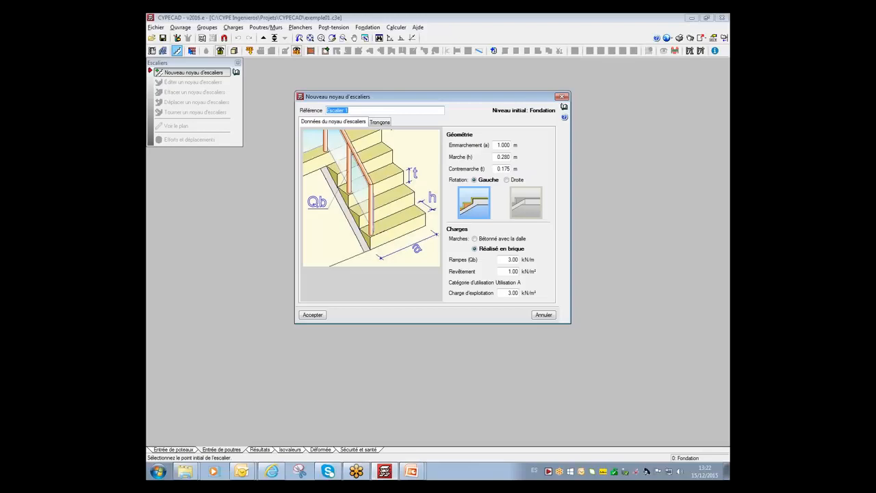
Step: Add a first section to the stair core and review the available stair typologies
{"action": "left_click", "coordinate": [378, 124]}
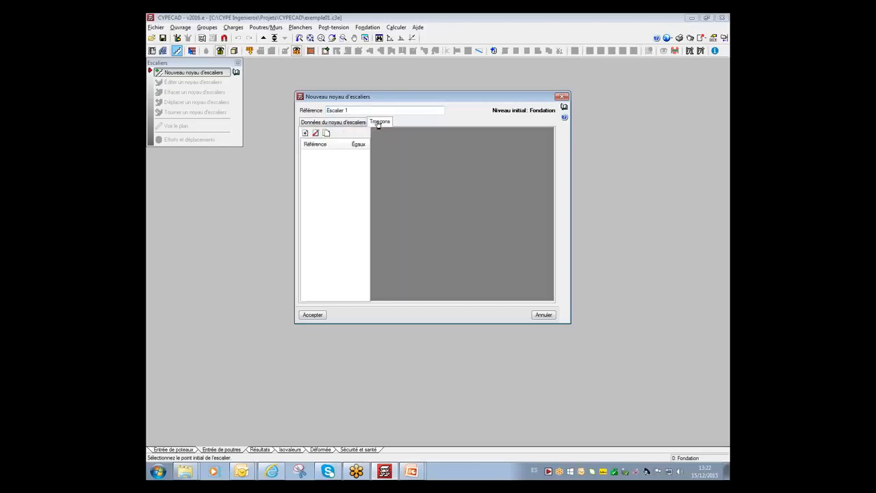
{"action": "left_click", "coordinate": [305, 134]}
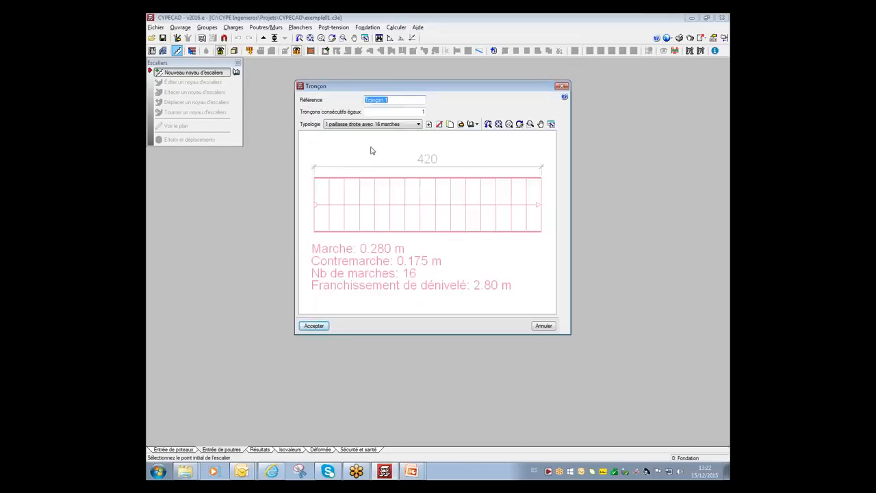
{"action": "left_click", "coordinate": [391, 124]}
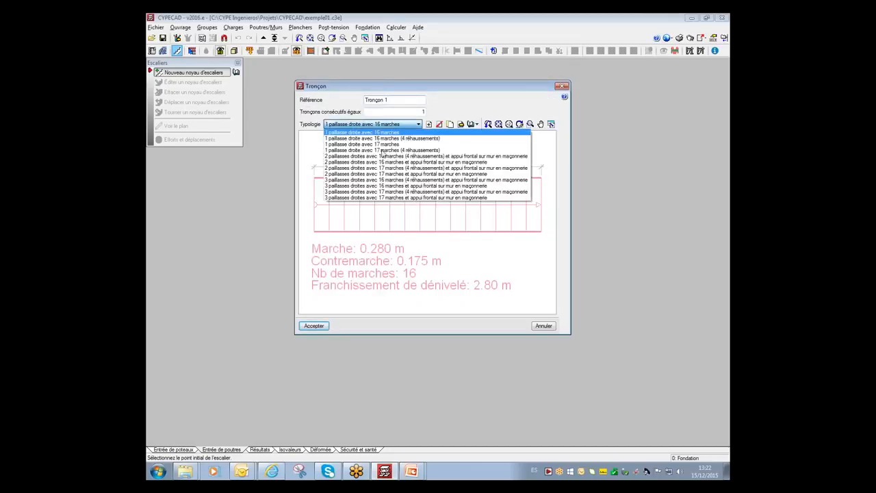
{"action": "left_click", "coordinate": [451, 109]}
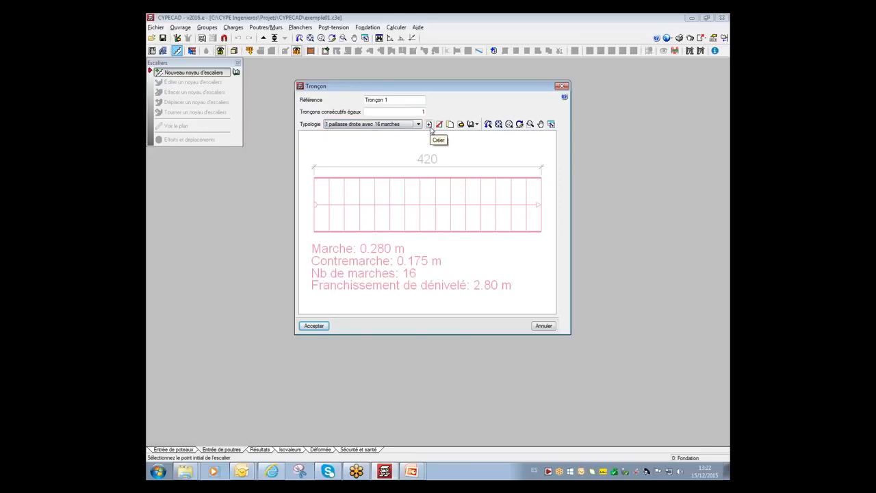
Step: Create a new stair typology with the reference type01
{"action": "left_click", "coordinate": [430, 126]}
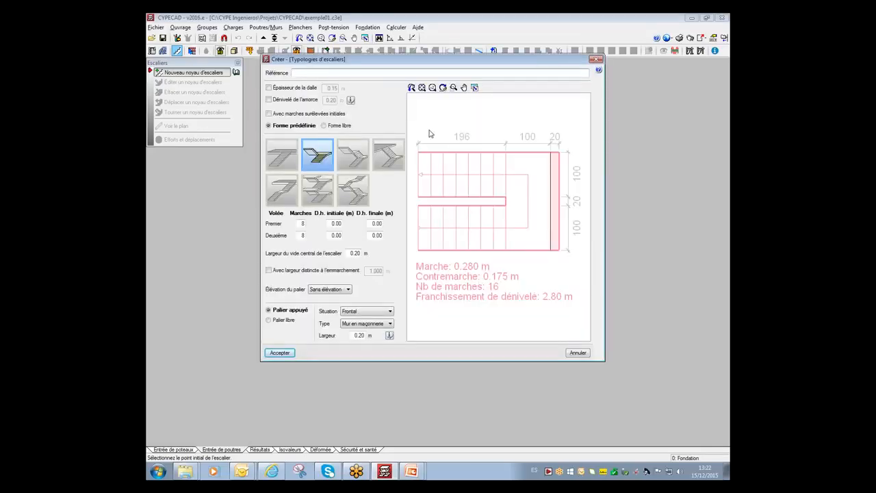
{"action": "left_click", "coordinate": [310, 72]}
{"action": "type", "text": "type01"}
Step: Try enabling a custom slab thickness for type01, disable it, and view the diagram explaining the starter's level difference
{"action": "left_click", "coordinate": [269, 87]}
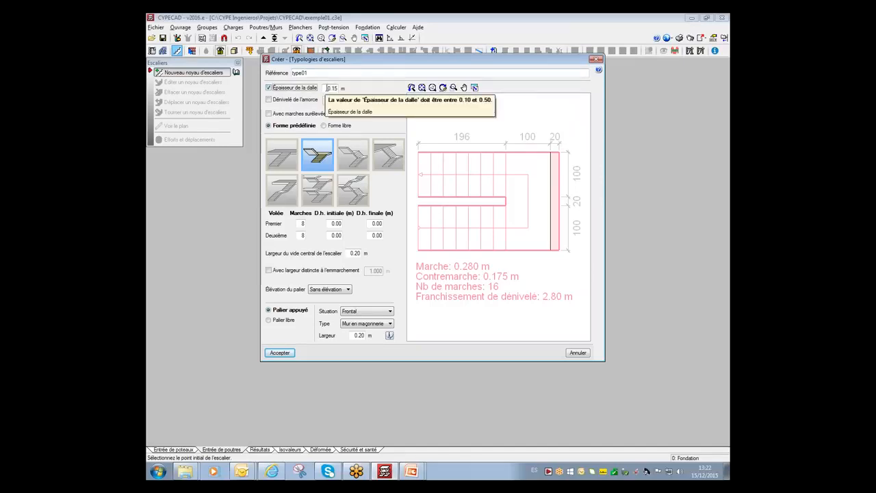
{"action": "left_click", "coordinate": [282, 89]}
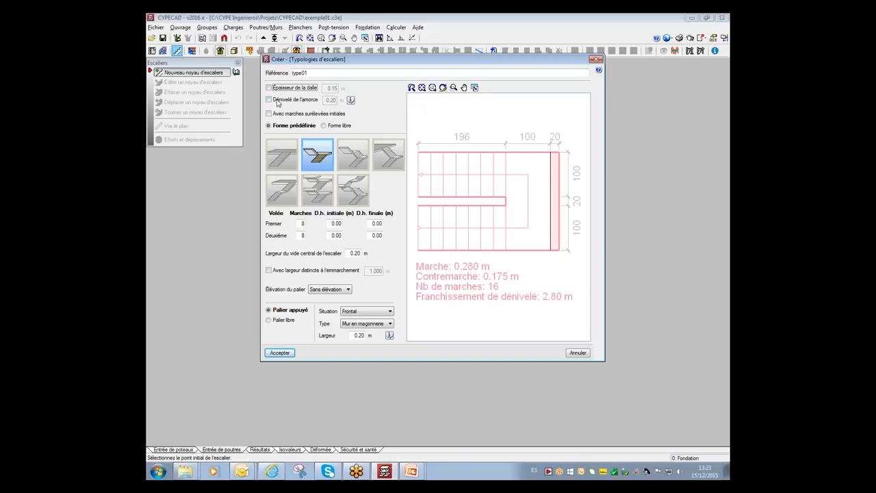
{"action": "left_click", "coordinate": [351, 99]}
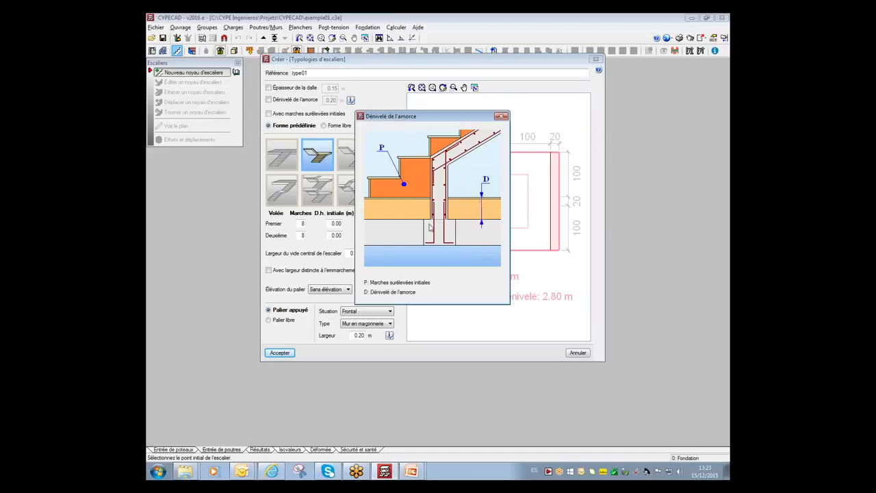
{"action": "left_click", "coordinate": [501, 117]}
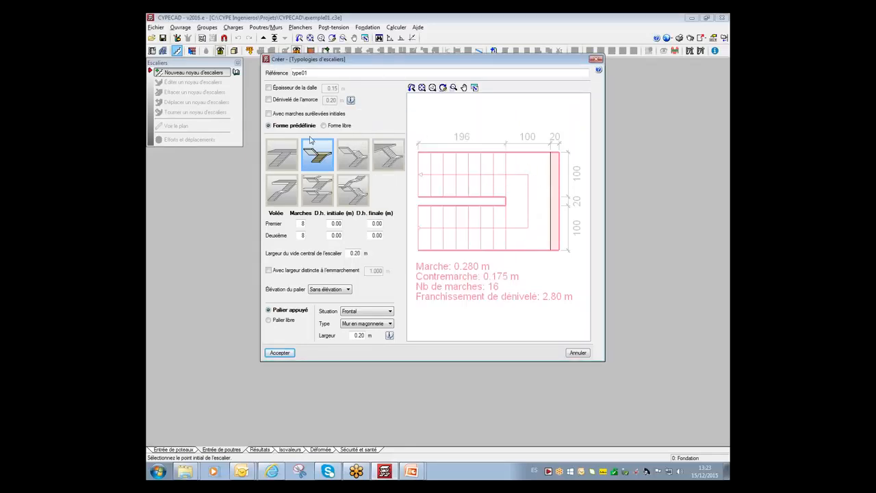
Step: Preview the type01 stair with raised initial steps and remove them again
{"action": "left_click", "coordinate": [281, 115]}
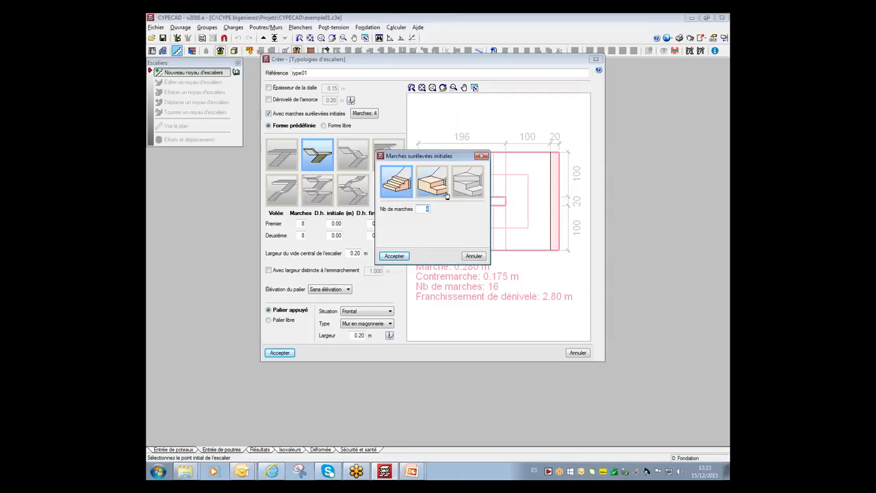
{"action": "left_click", "coordinate": [481, 157]}
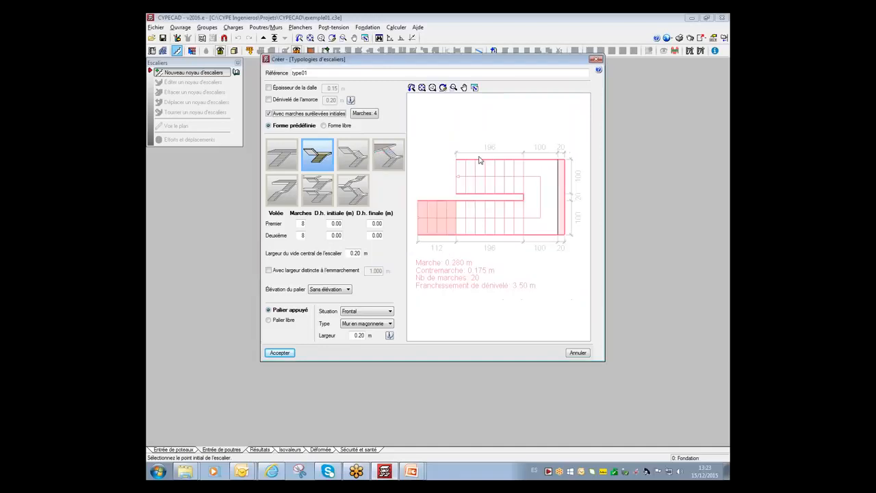
{"action": "left_click", "coordinate": [323, 156]}
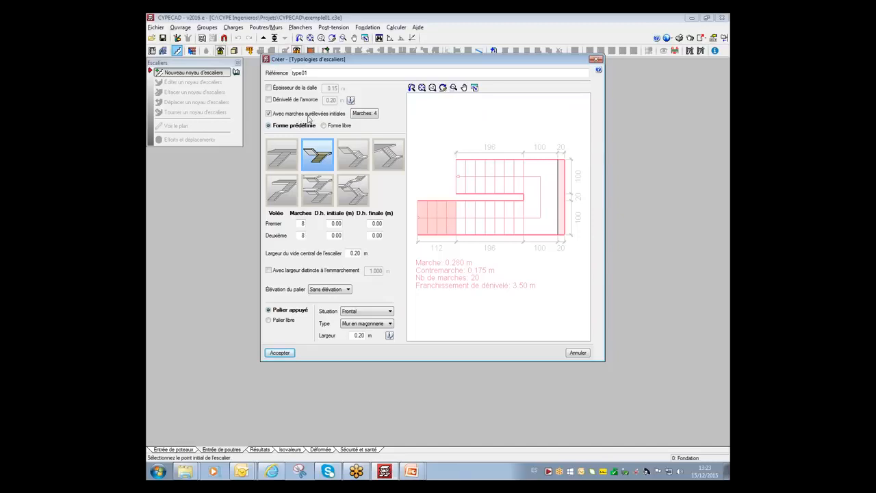
{"action": "left_click", "coordinate": [288, 115]}
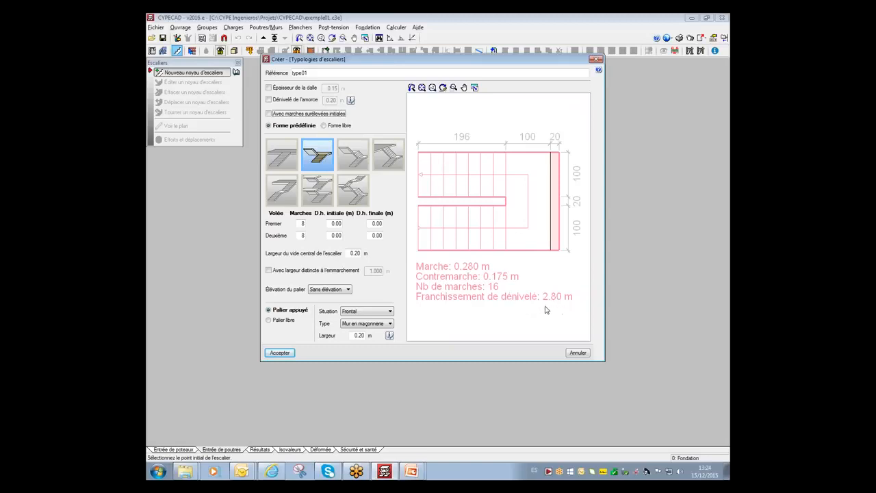
Step: Set the number of steps in the first flight to 9
{"action": "double_click", "coordinate": [302, 223]}
{"action": "type", "text": "9"}
{"action": "key", "text": "Tab"}
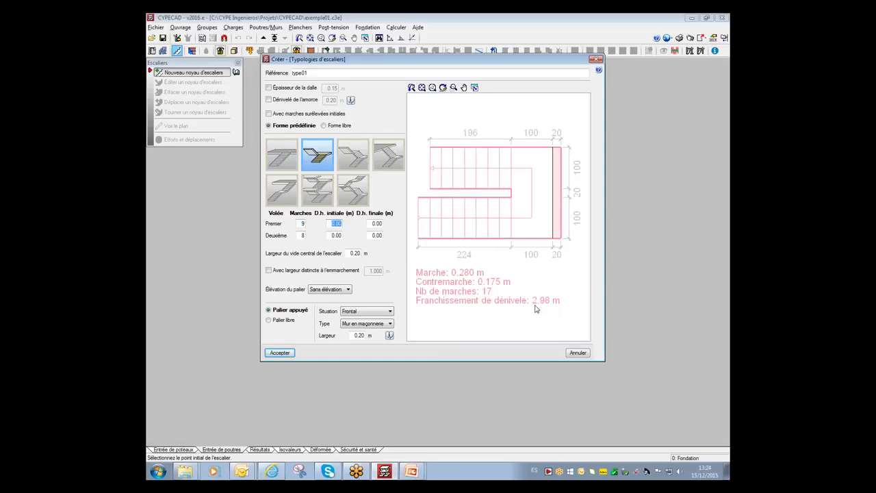
Step: Compare landing elevations of 1, 3 and 4 steps, and restore the landing to no elevation
{"action": "left_click_drag", "start_coordinate": [512, 59], "coordinate": [557, 112]}
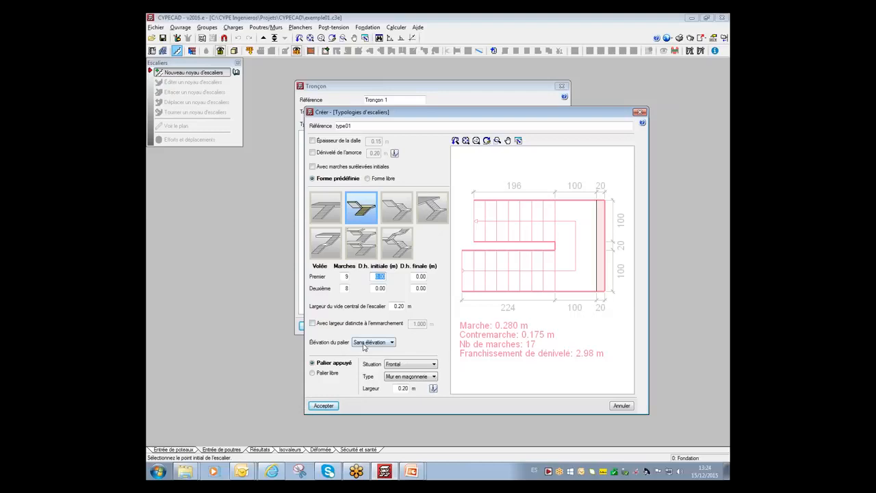
{"action": "left_click", "coordinate": [366, 343]}
{"action": "left_click", "coordinate": [368, 356]}
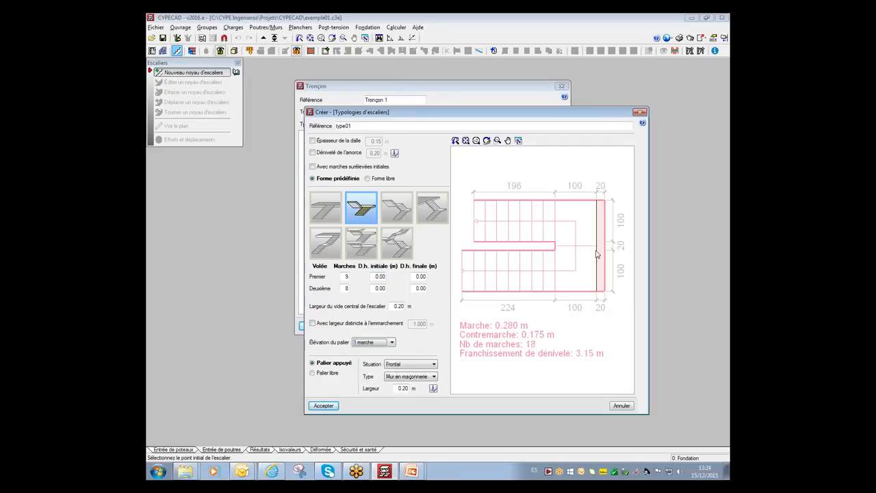
{"action": "left_click", "coordinate": [384, 346]}
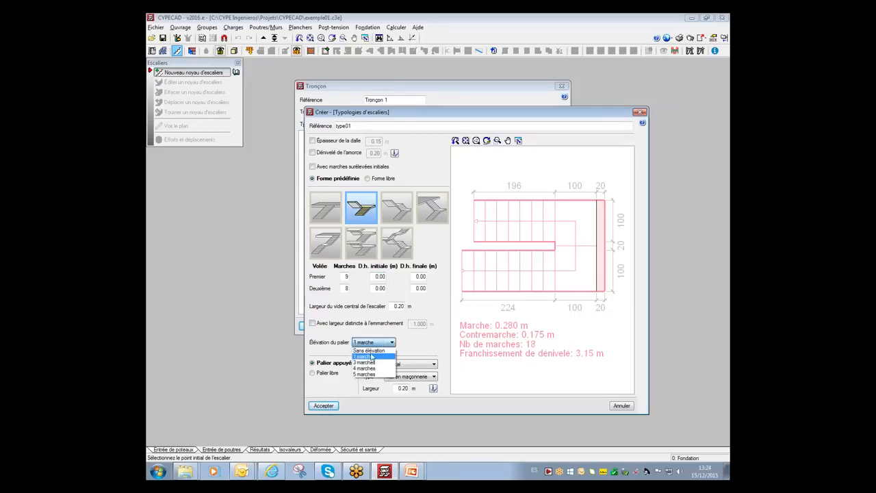
{"action": "left_click", "coordinate": [368, 367]}
{"action": "left_click", "coordinate": [377, 345]}
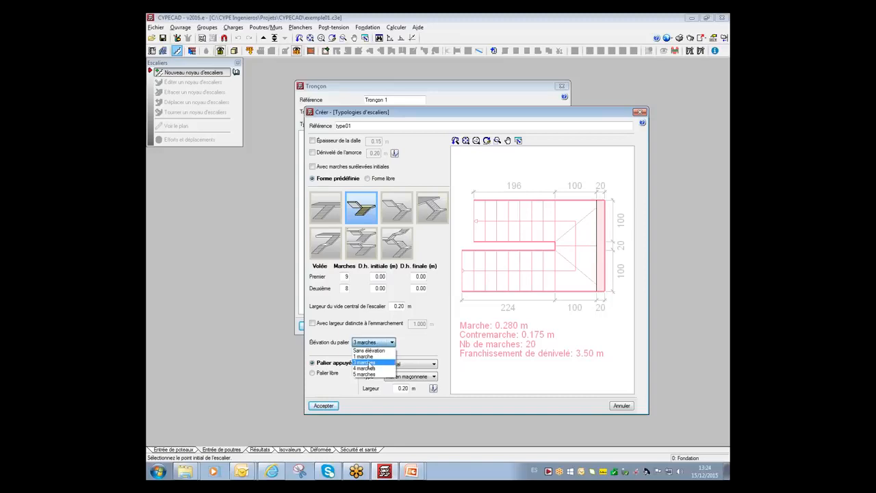
{"action": "left_click", "coordinate": [368, 368]}
{"action": "left_click", "coordinate": [373, 342]}
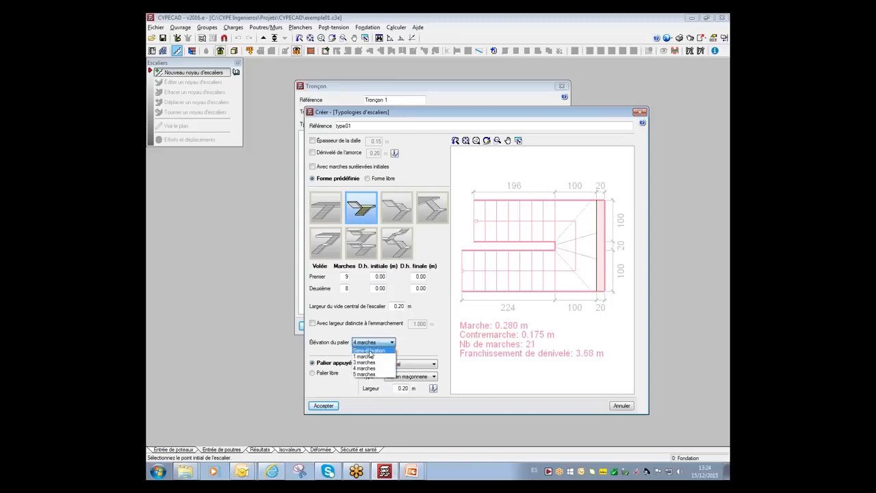
{"action": "left_click", "coordinate": [369, 351]}
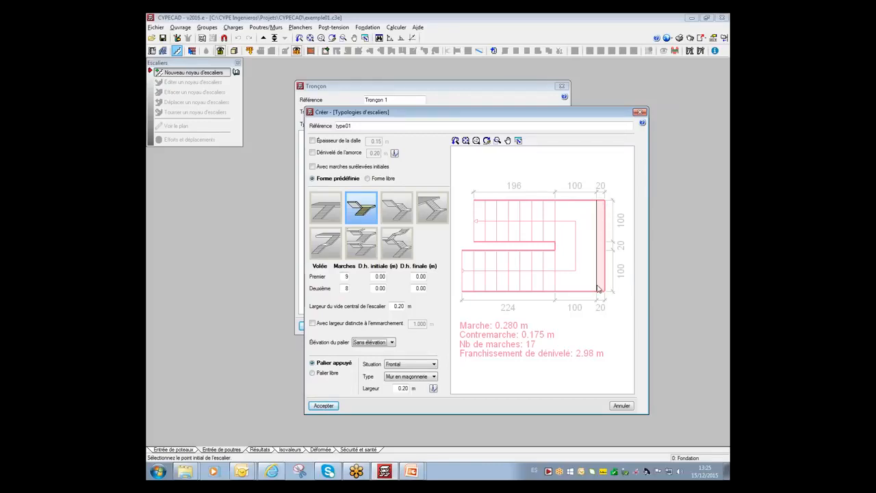
Step: Compare the landing with a suspended tie, concrete wall, connectors and no support, and restore the masonry wall support
{"action": "left_click", "coordinate": [388, 379]}
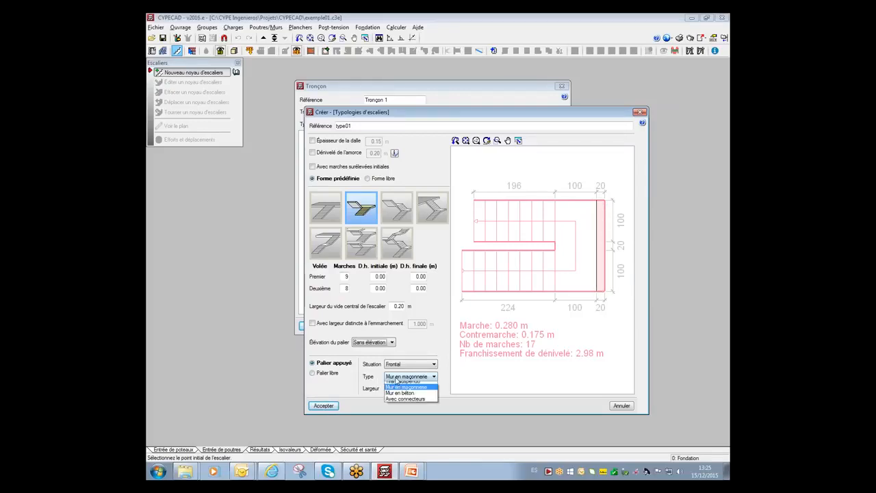
{"action": "left_click", "coordinate": [395, 385]}
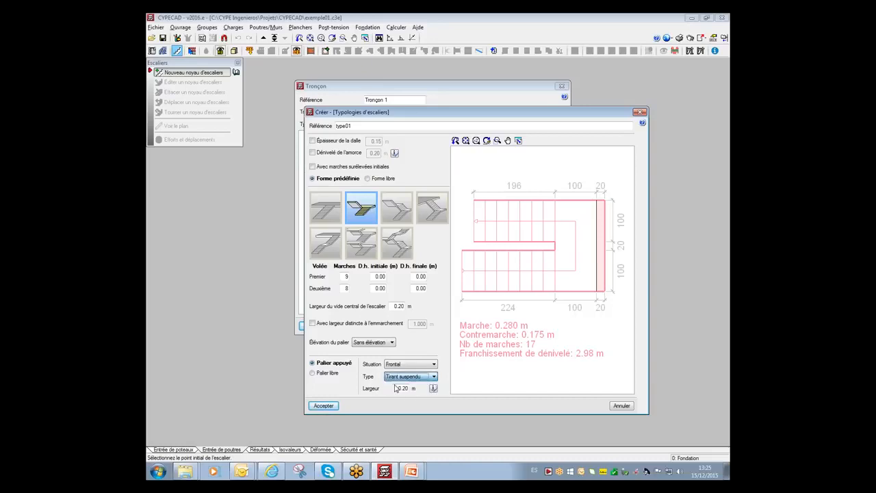
{"action": "left_click", "coordinate": [396, 377]}
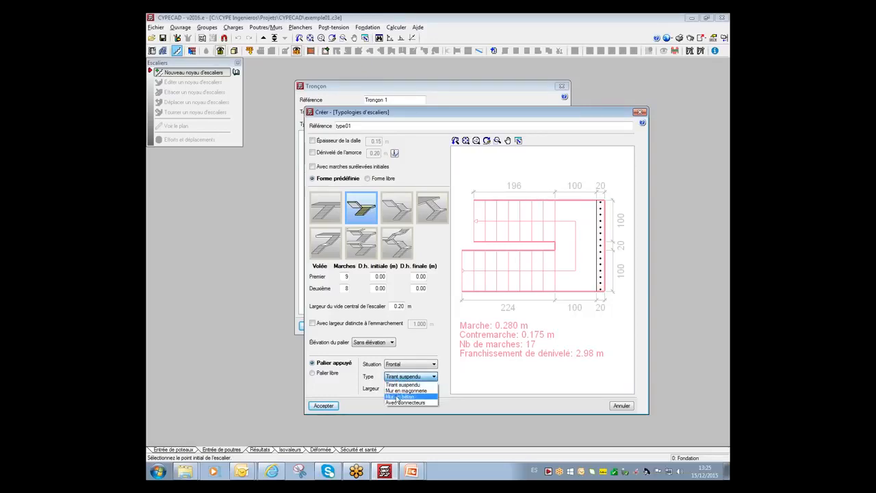
{"action": "left_click", "coordinate": [399, 396]}
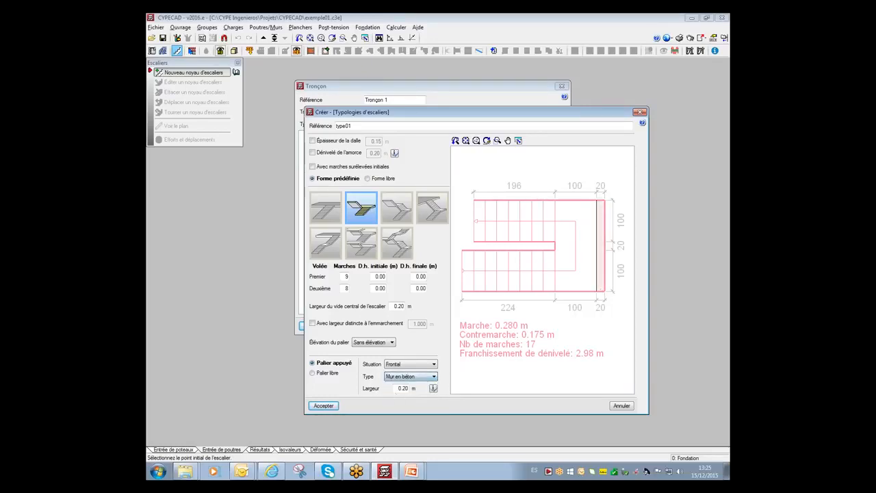
{"action": "left_click", "coordinate": [400, 377]}
{"action": "left_click", "coordinate": [400, 405]}
{"action": "left_click", "coordinate": [404, 377]}
{"action": "left_click", "coordinate": [404, 390]}
{"action": "left_click", "coordinate": [403, 387]}
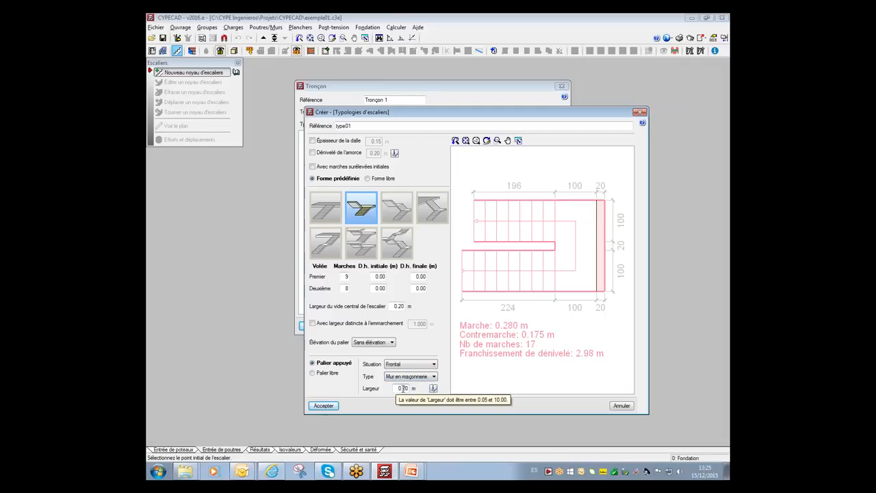
{"action": "left_click", "coordinate": [323, 375]}
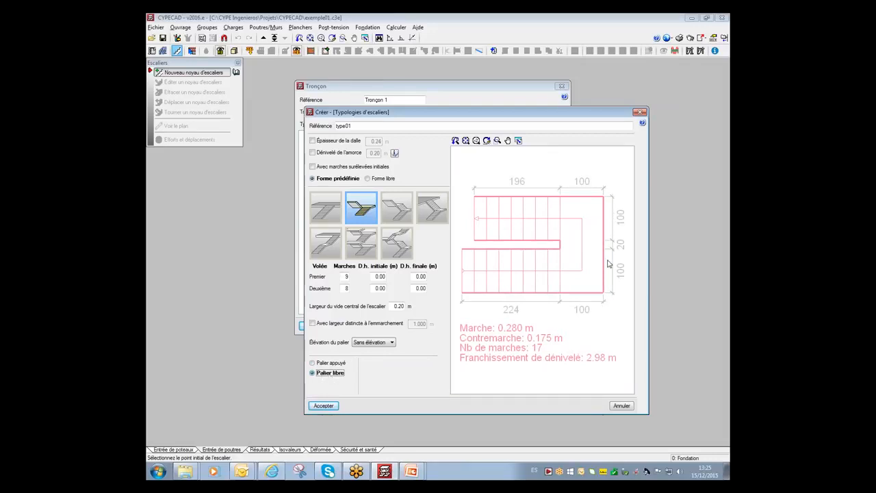
{"action": "left_click", "coordinate": [331, 363]}
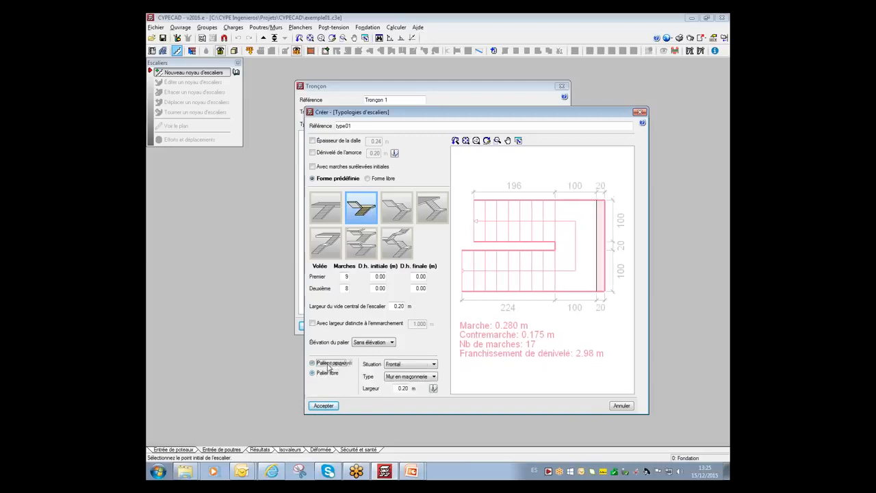
Step: Confirm the type01 typology, its section Tronçon 1 and the Escalier 1 core definition
{"action": "left_click", "coordinate": [327, 407]}
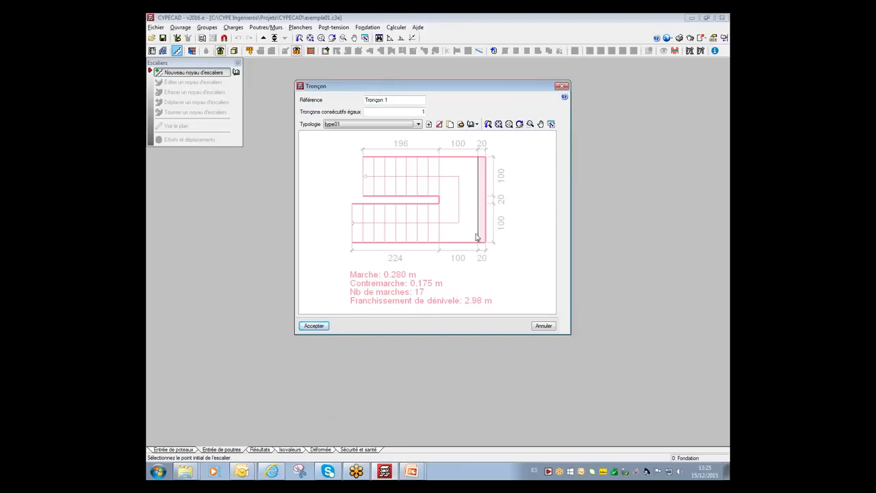
{"action": "left_click", "coordinate": [477, 125]}
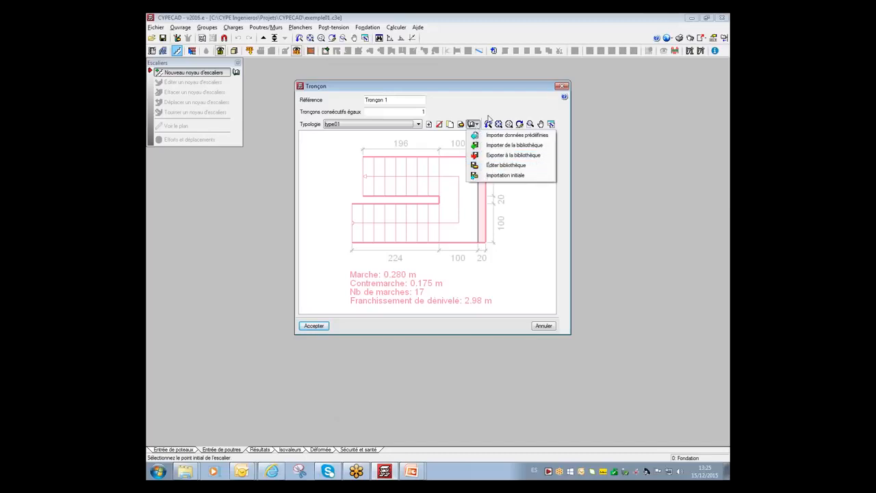
{"action": "left_click", "coordinate": [490, 108]}
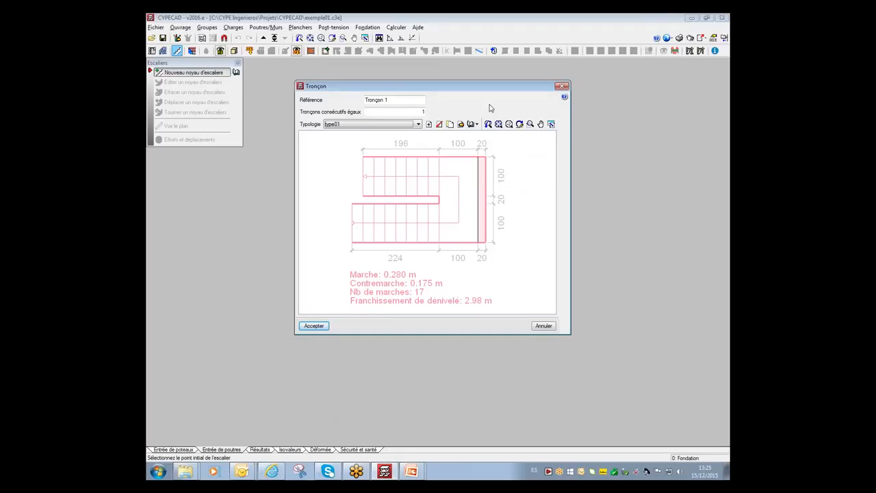
{"action": "left_click", "coordinate": [323, 327]}
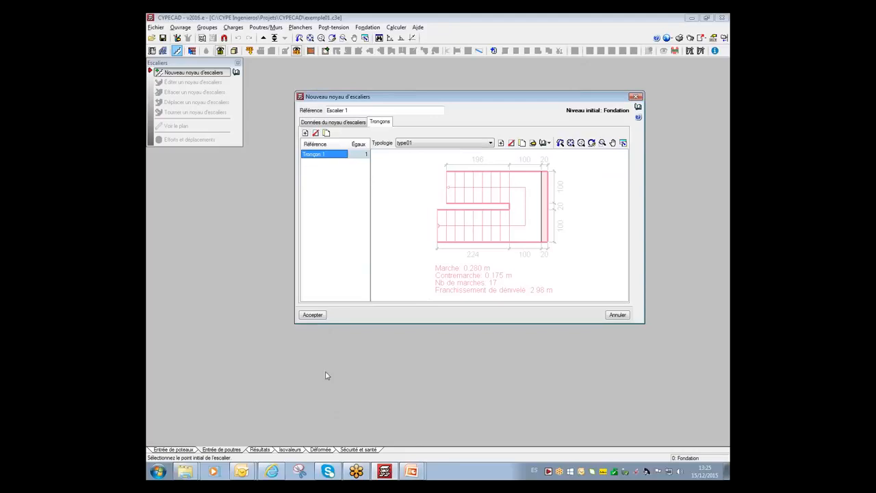
{"action": "left_click", "coordinate": [308, 316]}
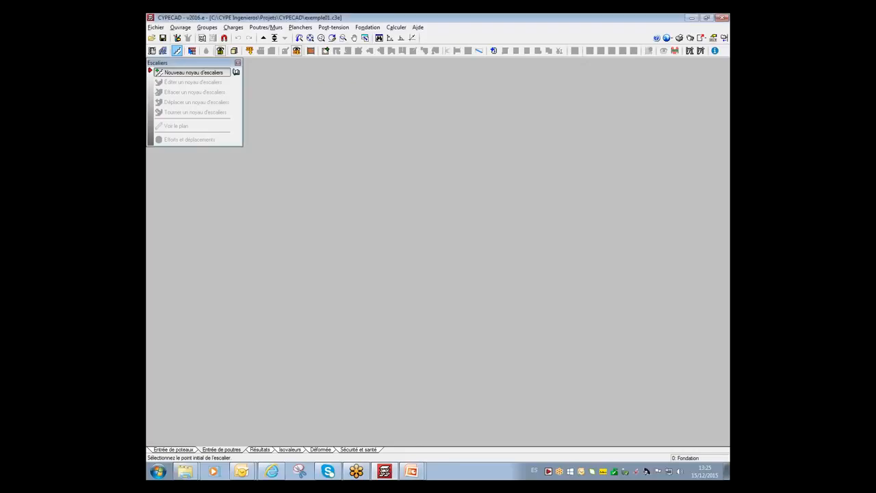
Step: Place the two-flight stair core in the foundation plan, oriented vertically with orthogonal direction enabled
{"action": "left_click", "coordinate": [377, 279]}
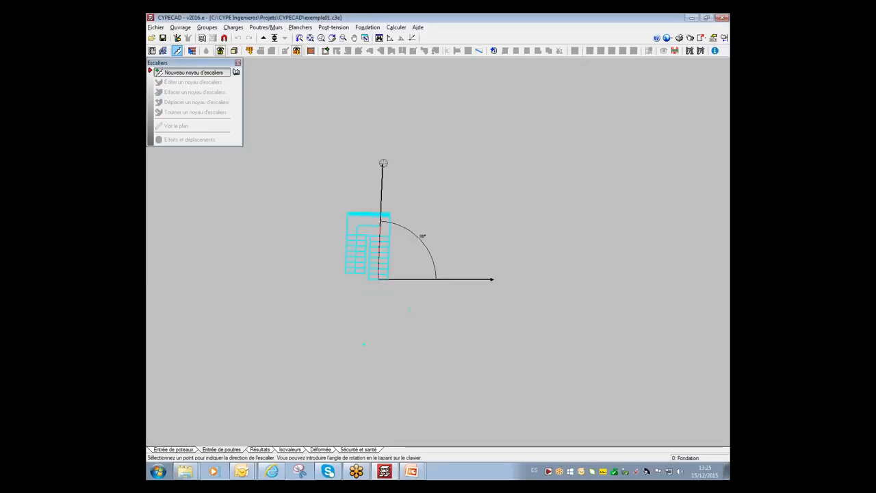
{"action": "left_click", "coordinate": [401, 37]}
{"action": "left_click", "coordinate": [395, 172]}
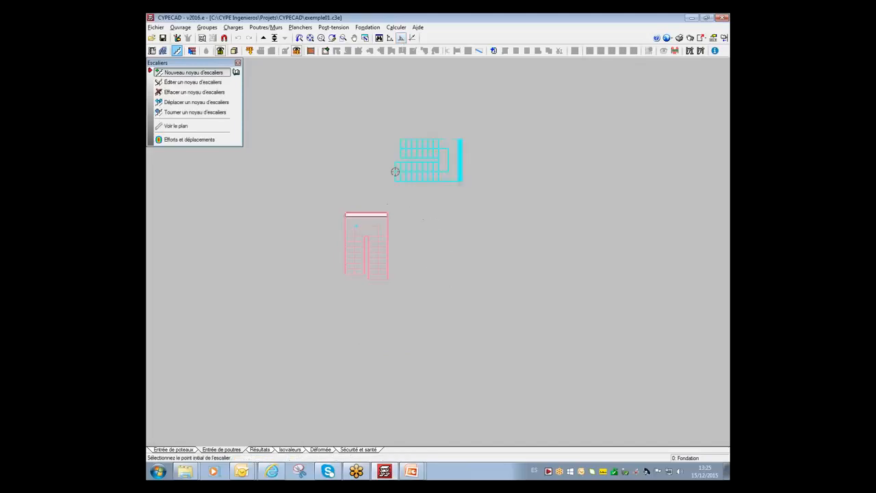
Step: Start a second stair core, Escalier 2, and create a new typology for it with the straight single-flight shape
{"action": "left_click", "coordinate": [484, 192]}
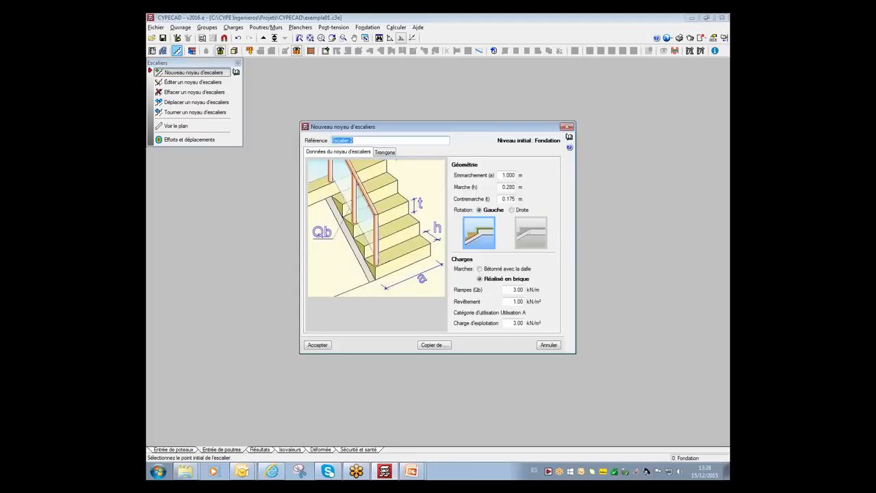
{"action": "left_click", "coordinate": [383, 151]}
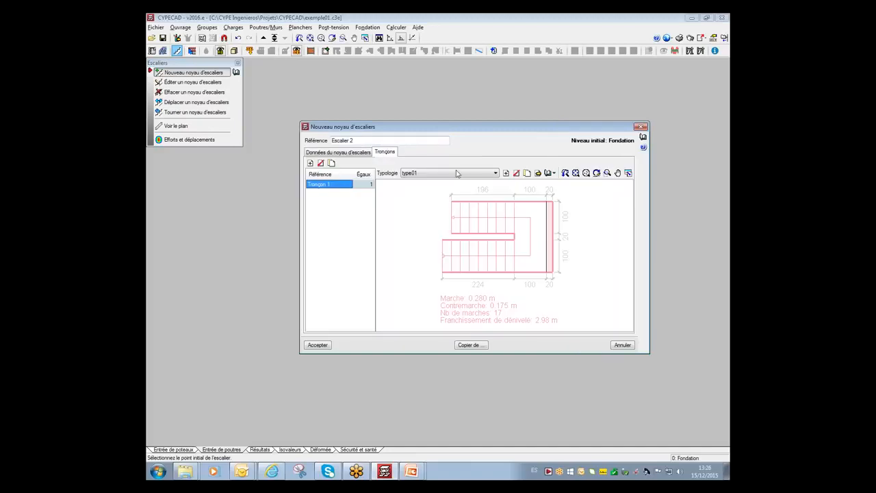
{"action": "left_click", "coordinate": [505, 173]}
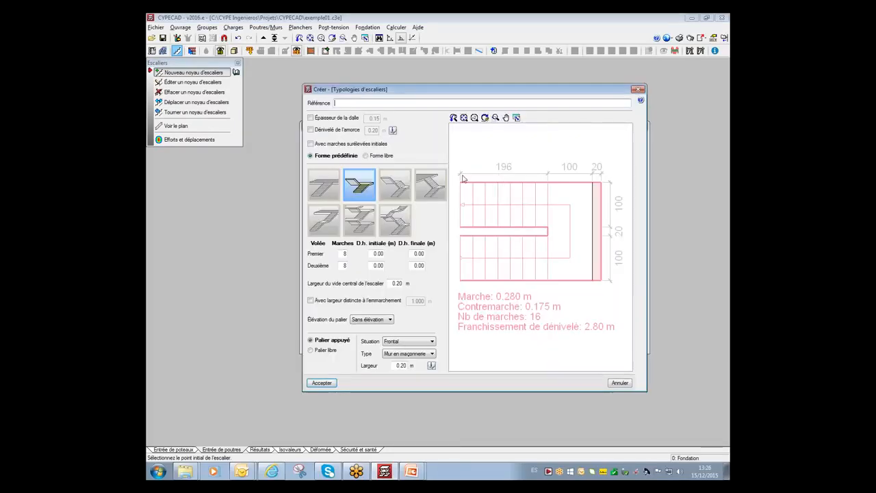
{"action": "left_click", "coordinate": [327, 185]}
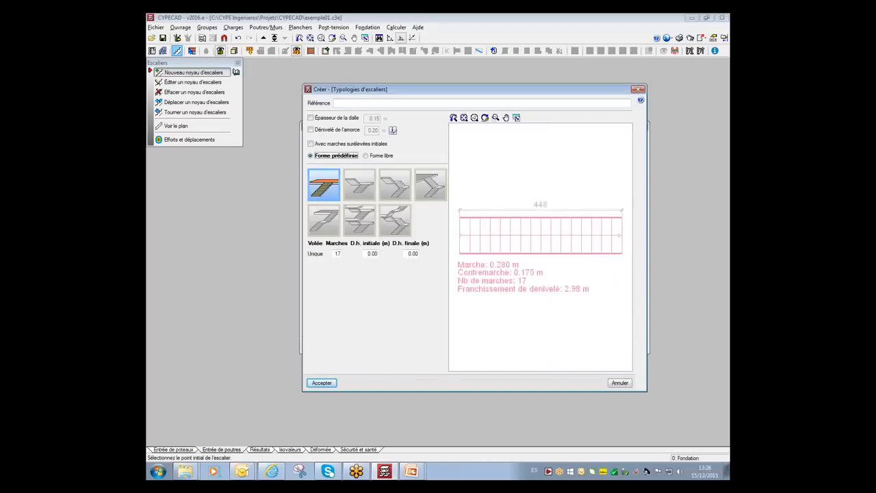
Step: Set the single flight to 18 steps and save the typology as type 02
{"action": "double_click", "coordinate": [340, 254]}
{"action": "type", "text": "18"}
{"action": "key", "text": "Tab"}
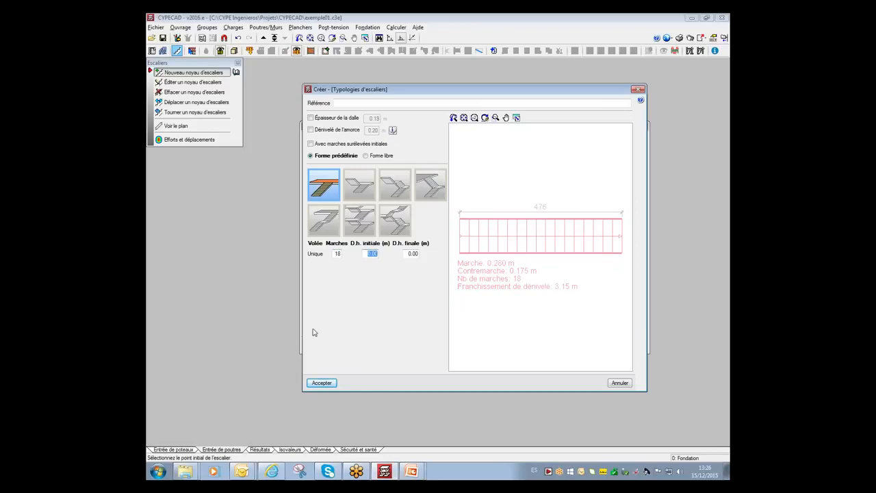
{"action": "left_click", "coordinate": [352, 102]}
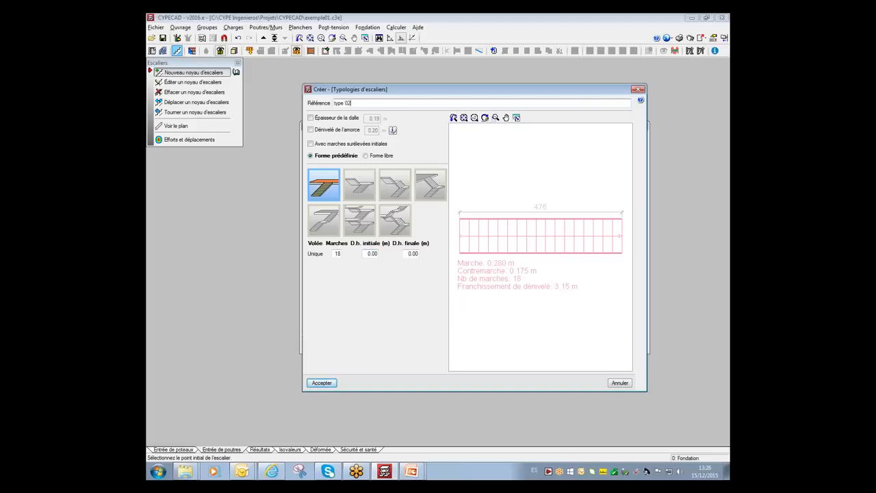
{"action": "left_click", "coordinate": [322, 383]}
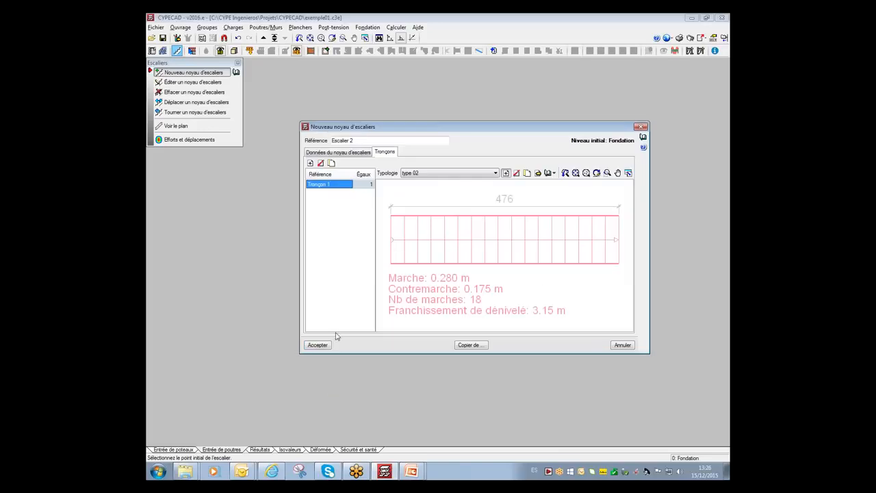
Step: Place the straight stair core vertically to the right of the two-flight stair, without defining a third core
{"action": "left_click", "coordinate": [324, 346]}
{"action": "left_click", "coordinate": [483, 275]}
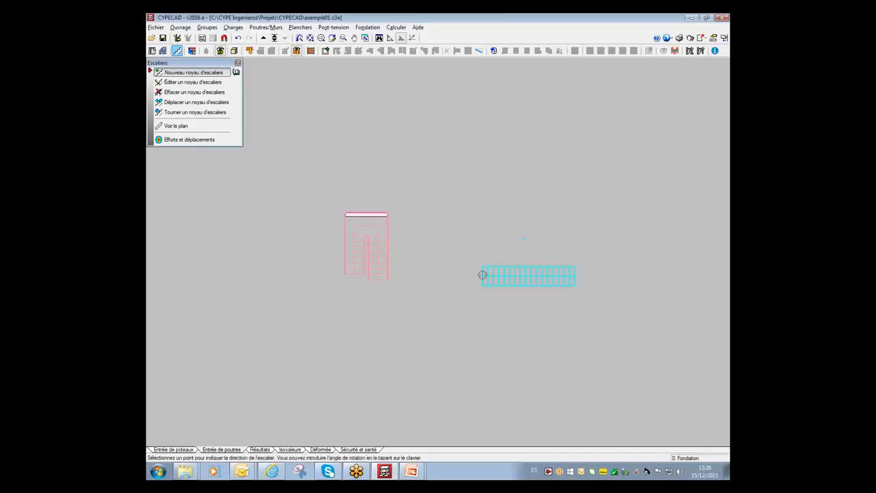
{"action": "left_click", "coordinate": [536, 251]}
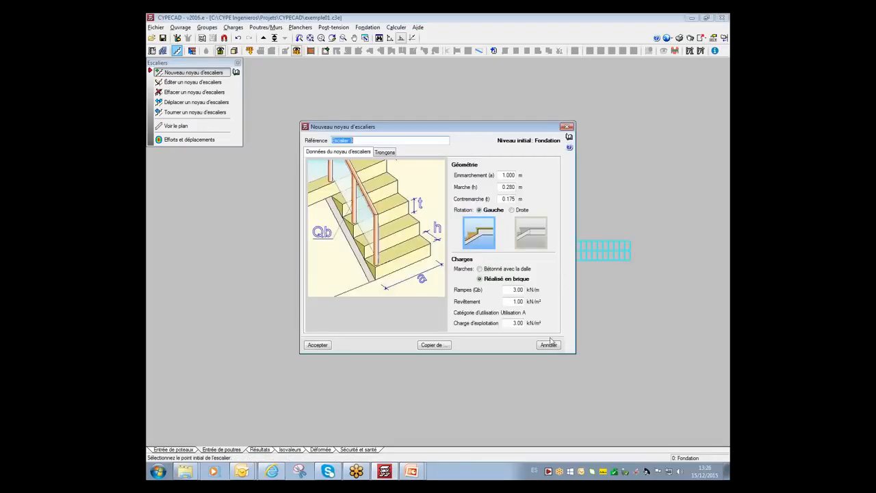
{"action": "left_click", "coordinate": [550, 345]}
Step: Inspect both stairs in the 3D model from a rotated viewpoint
{"action": "left_click", "coordinate": [234, 50]}
{"action": "middle_click_drag", "start_coordinate": [405, 272], "coordinate": [377, 256]}
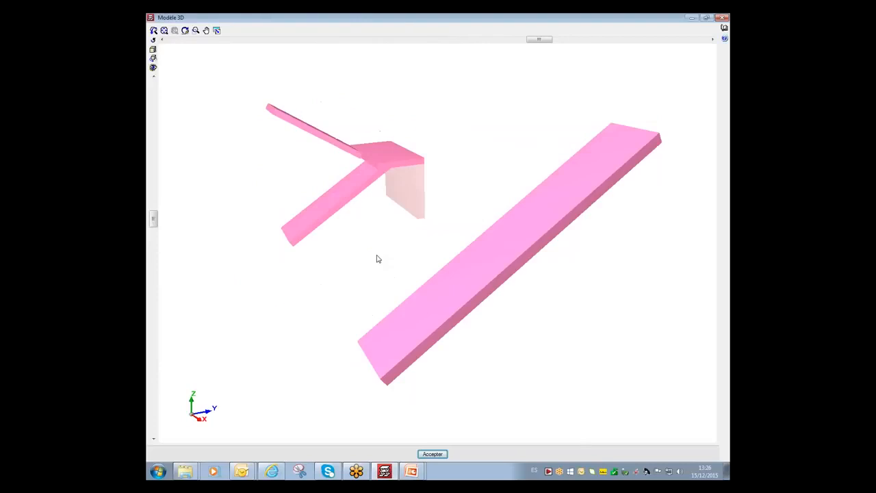
{"action": "left_click", "coordinate": [721, 17]}
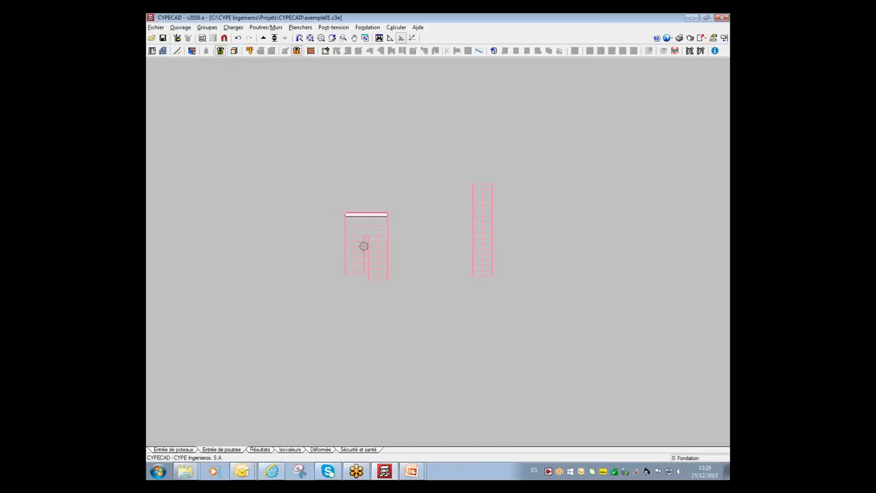
Step: Try to view the drawing of the two-flight stair core
{"action": "left_click", "coordinate": [177, 51]}
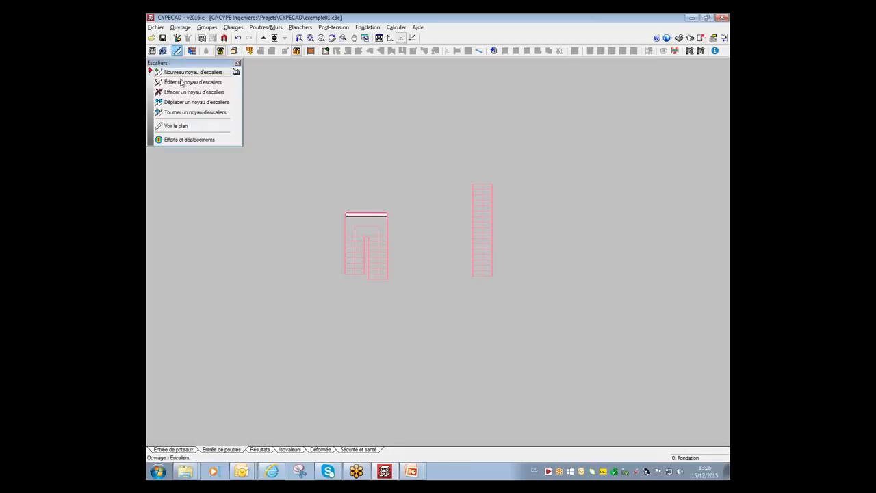
{"action": "left_click", "coordinate": [175, 127]}
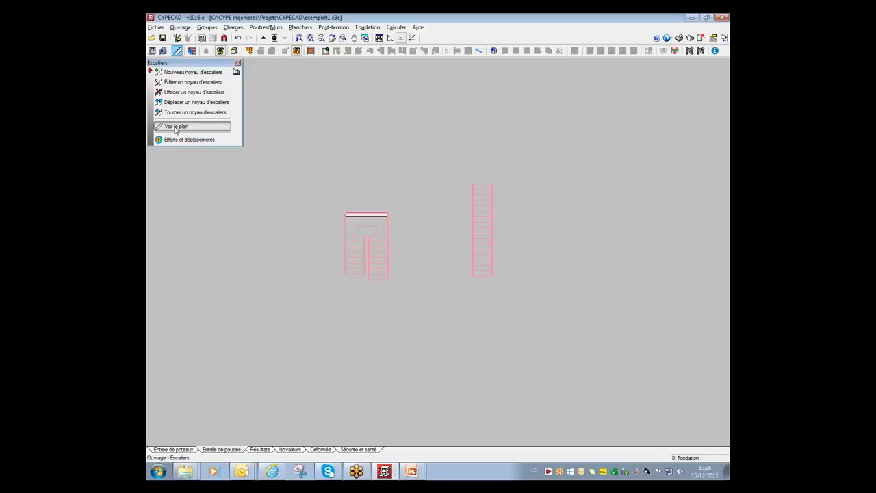
{"action": "left_click", "coordinate": [368, 242]}
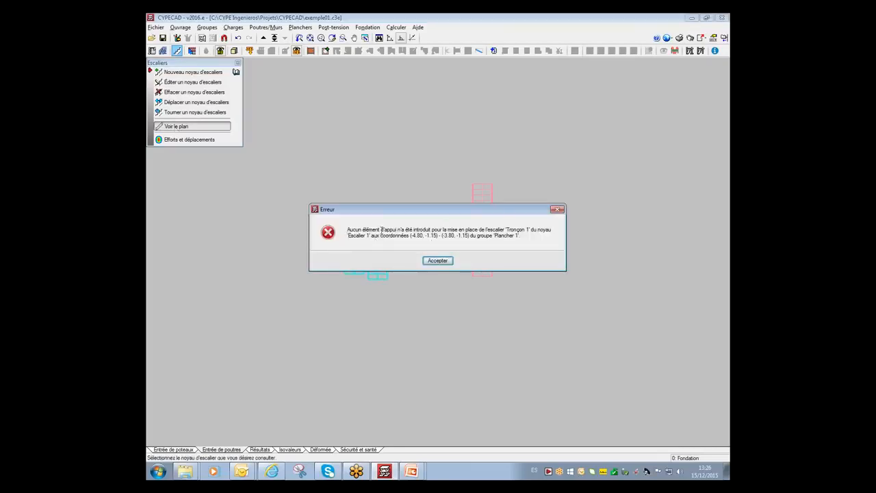
{"action": "left_click_drag", "start_coordinate": [381, 229], "coordinate": [455, 256]}
{"action": "left_click", "coordinate": [437, 260]}
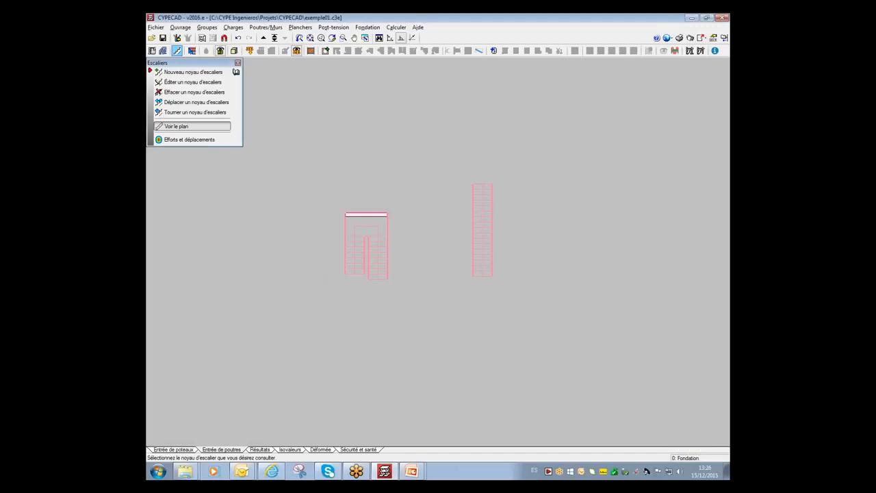
Step: Switch from the foundation to the Plancher 1 floor group
{"action": "left_click", "coordinate": [274, 38]}
{"action": "double_click", "coordinate": [436, 214]}
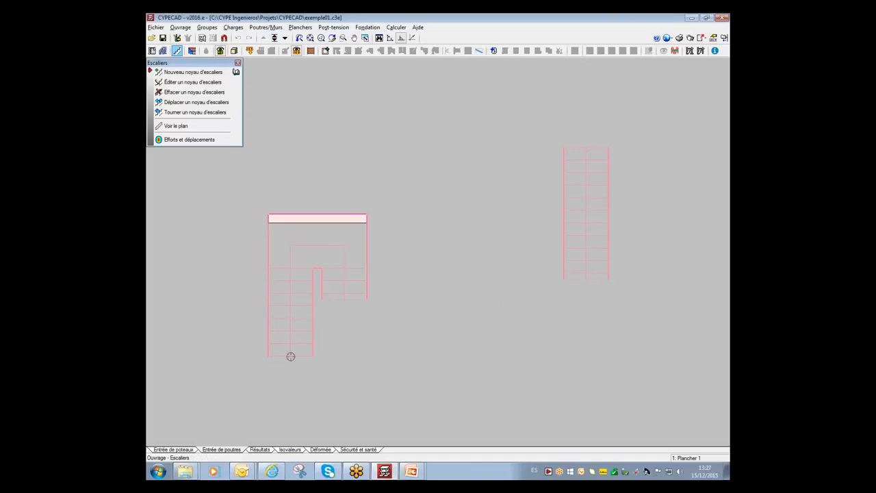
{"action": "middle_click_drag", "start_coordinate": [440, 268], "coordinate": [496, 237]}
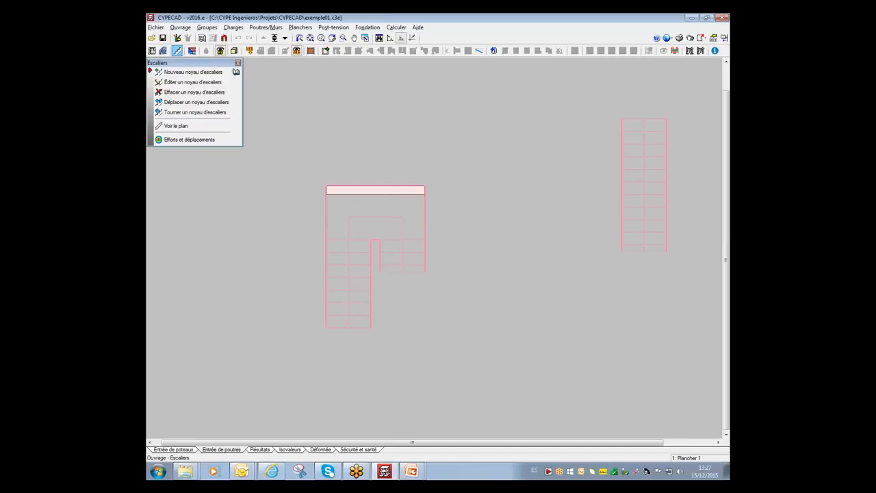
Step: Enter a 25 cm wide masonry-supported beam of the external connection family across the arrival end of the two-flight stair
{"action": "left_click", "coordinate": [263, 26]}
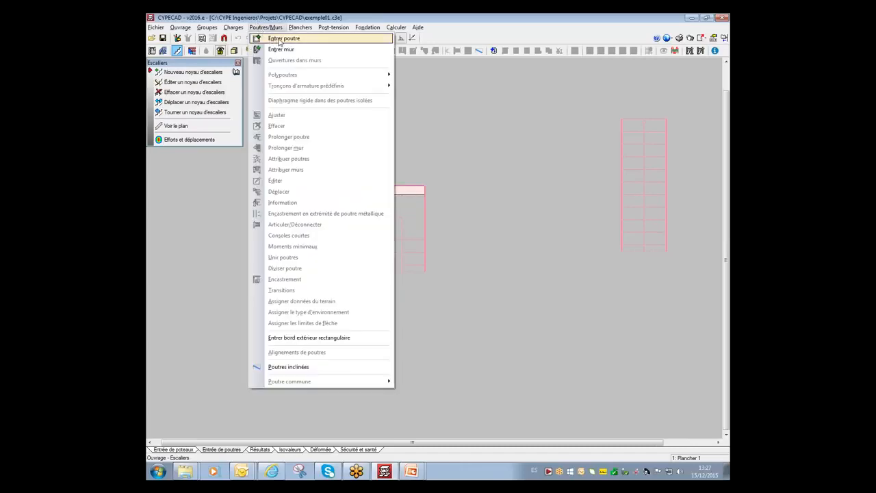
{"action": "left_click", "coordinate": [276, 37]}
{"action": "left_click_drag", "start_coordinate": [472, 140], "coordinate": [576, 95]}
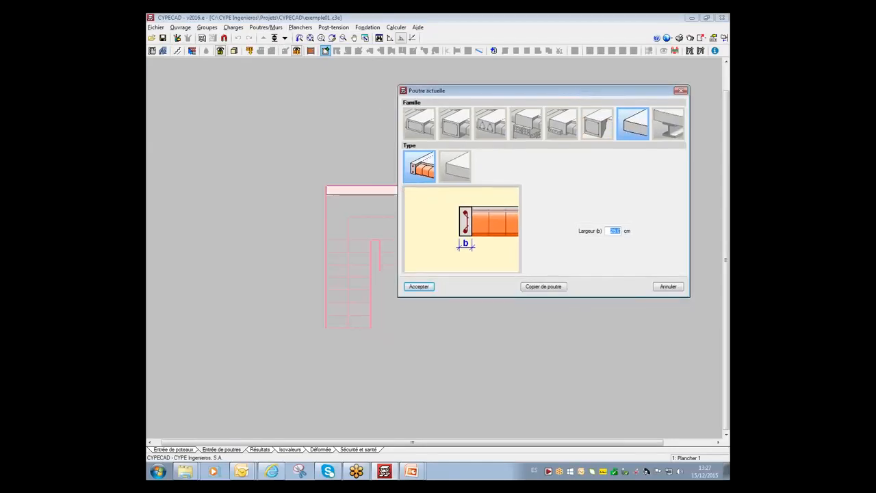
{"action": "left_click", "coordinate": [520, 125]}
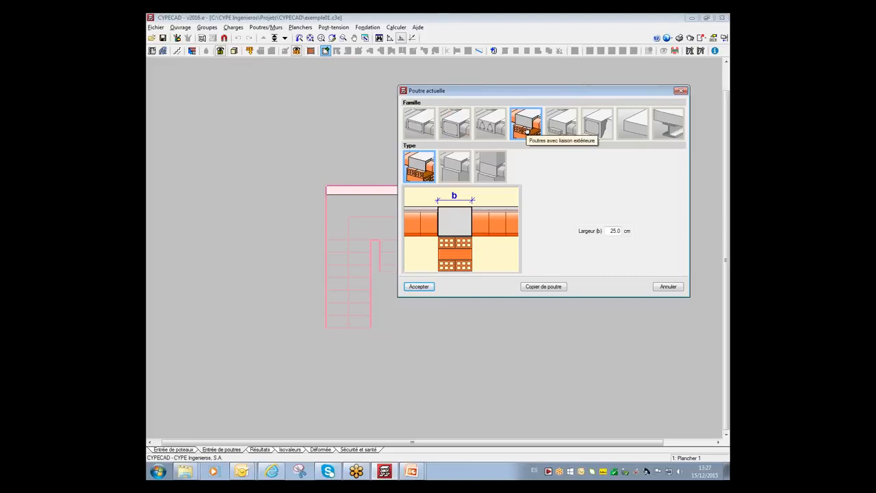
{"action": "left_click", "coordinate": [420, 286]}
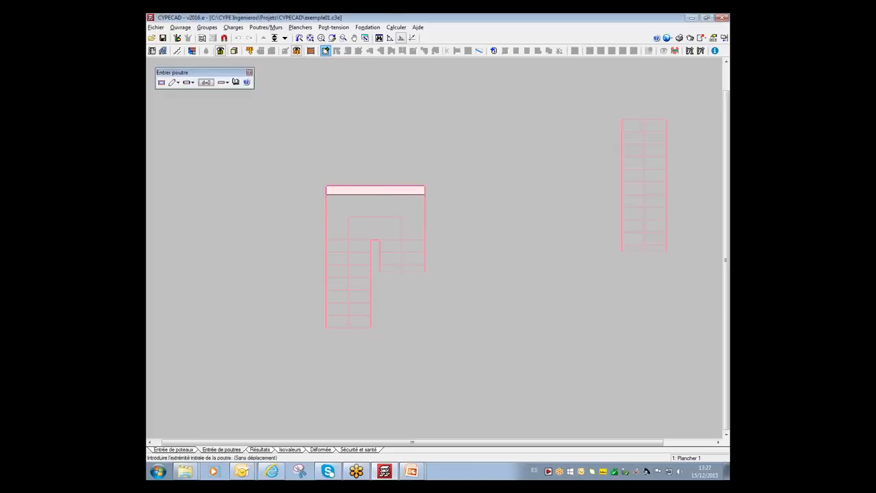
{"action": "left_click", "coordinate": [311, 328]}
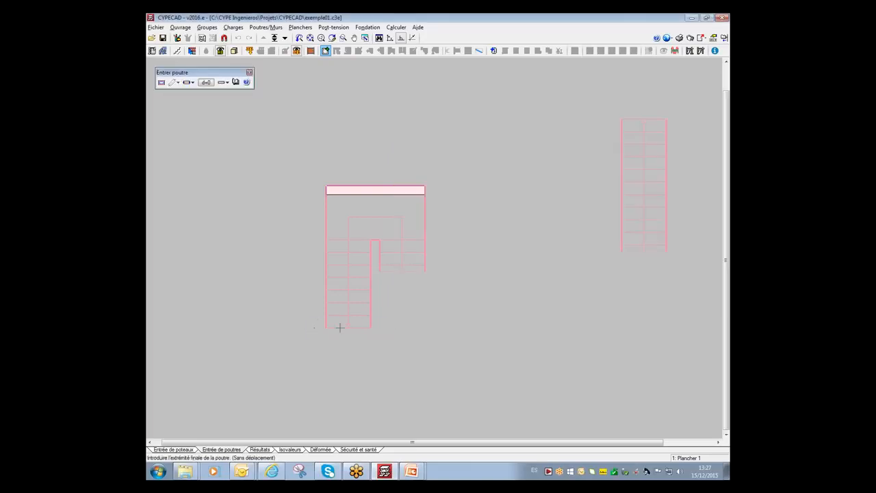
{"action": "left_click", "coordinate": [390, 327]}
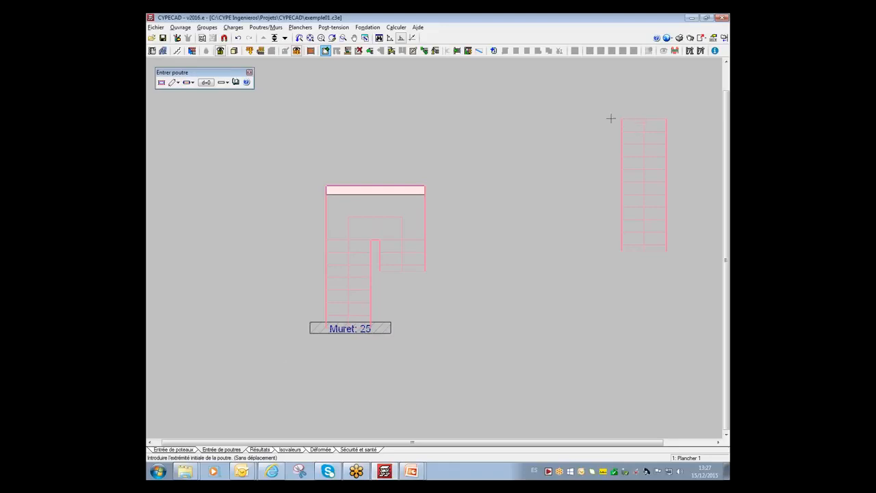
Step: Set the current beam to the edge-beam family with the solid-slab boundary type that has no width
{"action": "left_click", "coordinate": [266, 27]}
{"action": "left_click", "coordinate": [273, 38]}
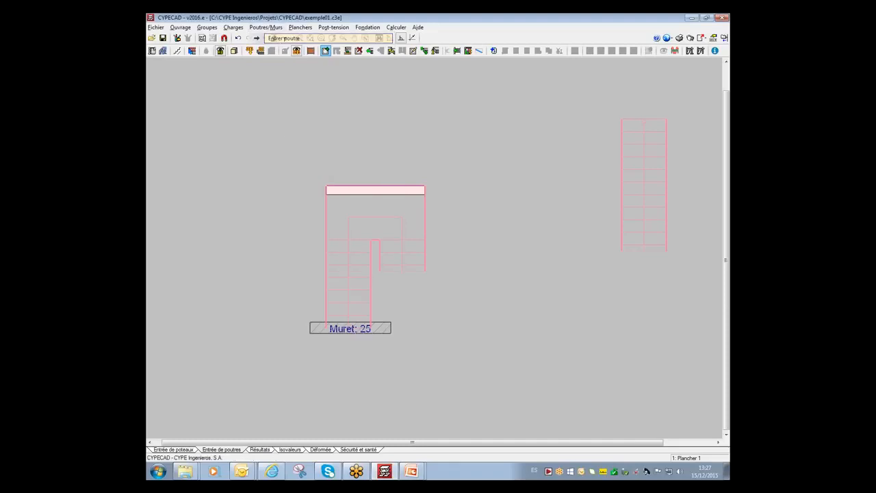
{"action": "left_click", "coordinate": [160, 83]}
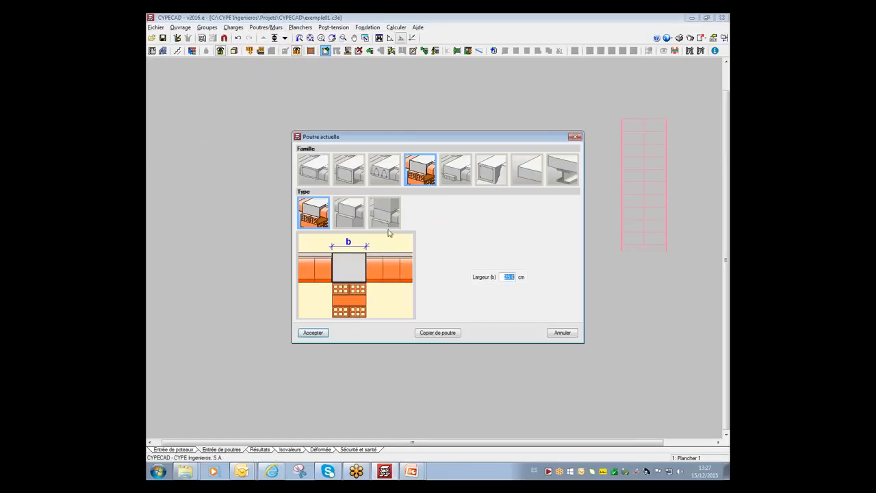
{"action": "left_click", "coordinate": [517, 174]}
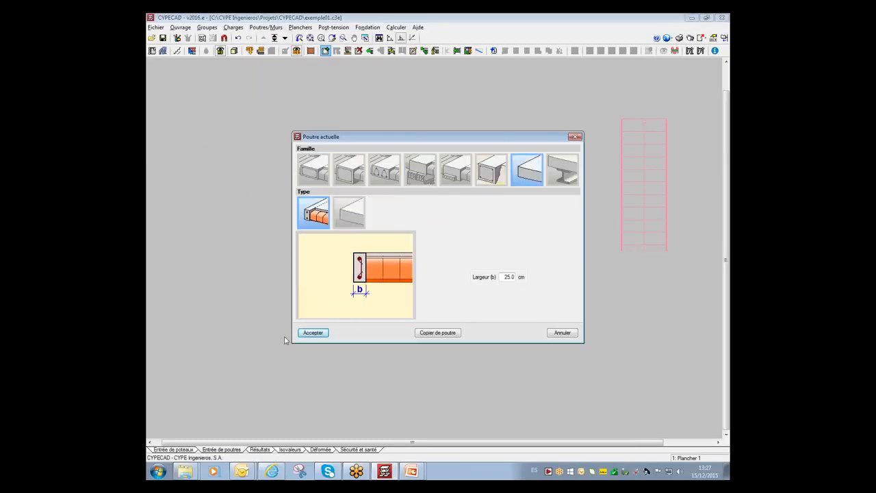
{"action": "left_click", "coordinate": [313, 333]}
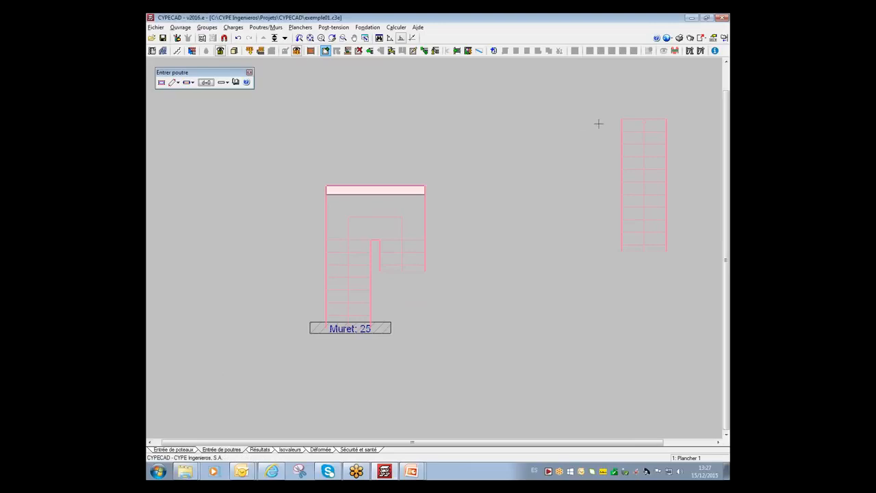
{"action": "left_click", "coordinate": [598, 126]}
{"action": "right_click", "coordinate": [580, 125]}
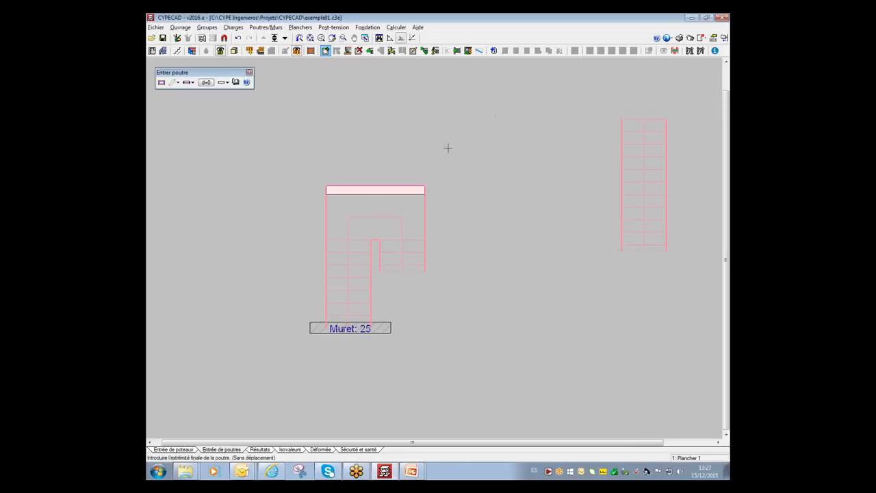
{"action": "left_click", "coordinate": [161, 82]}
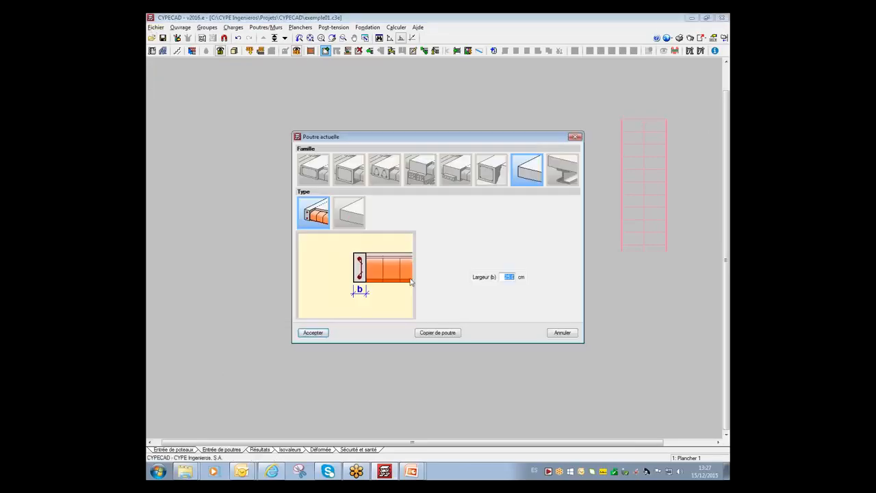
{"action": "left_click", "coordinate": [340, 214]}
{"action": "left_click", "coordinate": [312, 333]}
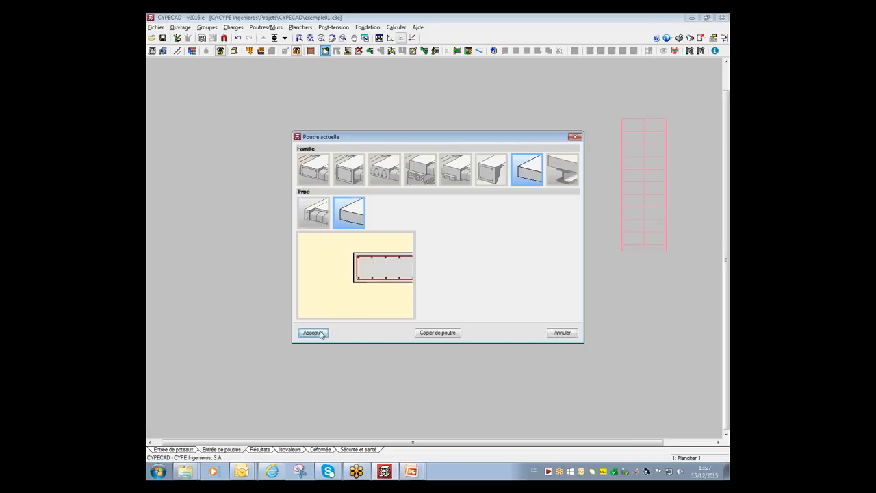
Step: Outline a rectangular slab panel across the arrival end of the straight stair and delete the overhanging beam segment
{"action": "left_click", "coordinate": [602, 126]}
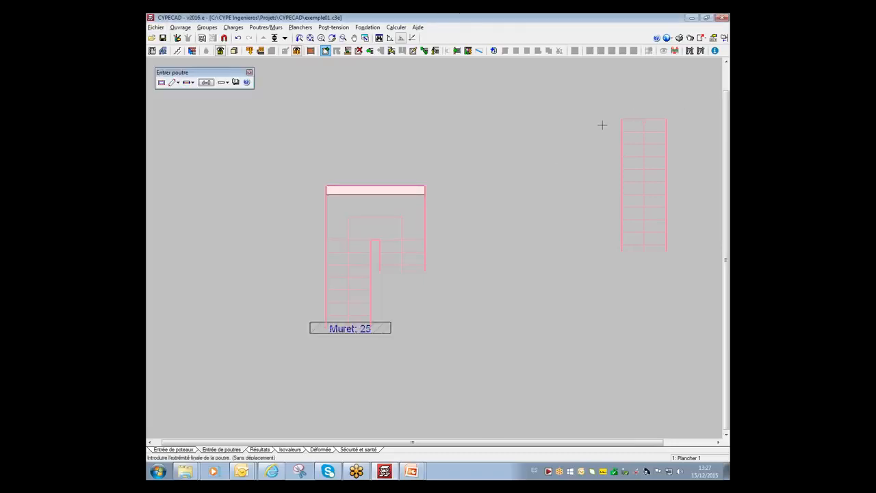
{"action": "left_click", "coordinate": [697, 126]}
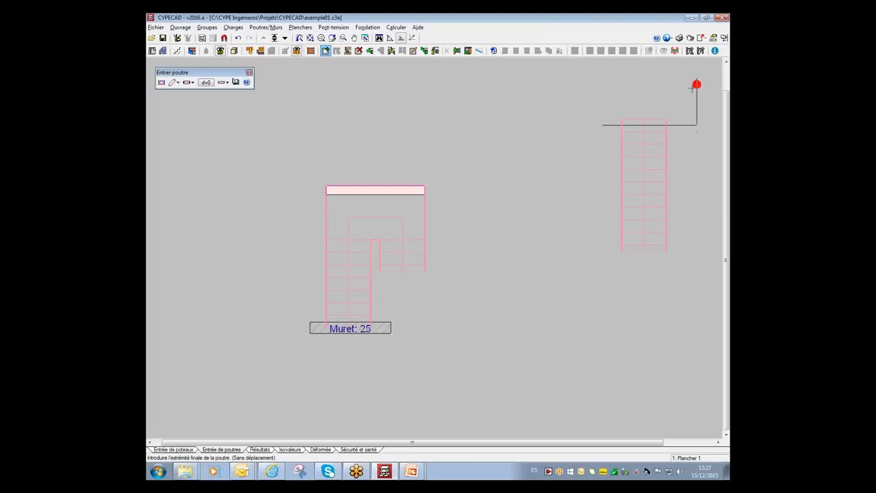
{"action": "left_click", "coordinate": [696, 78]}
{"action": "left_click", "coordinate": [580, 77]}
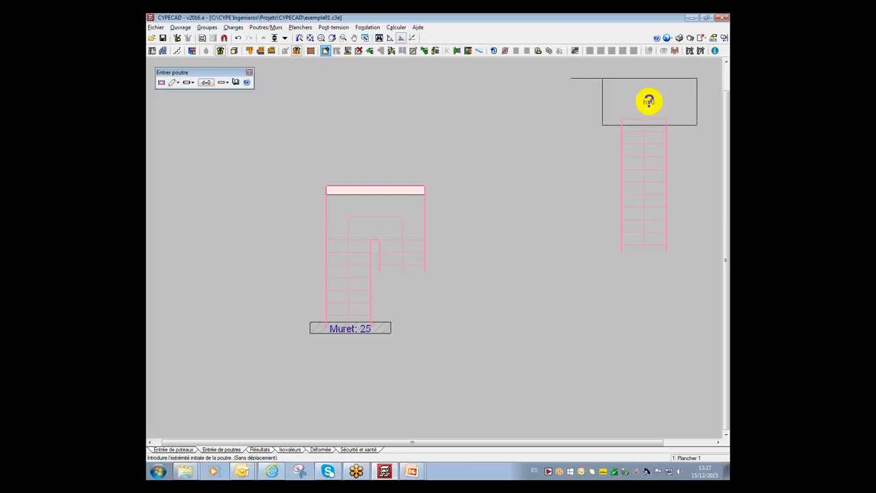
{"action": "left_click", "coordinate": [264, 27]}
{"action": "left_click", "coordinate": [274, 114]}
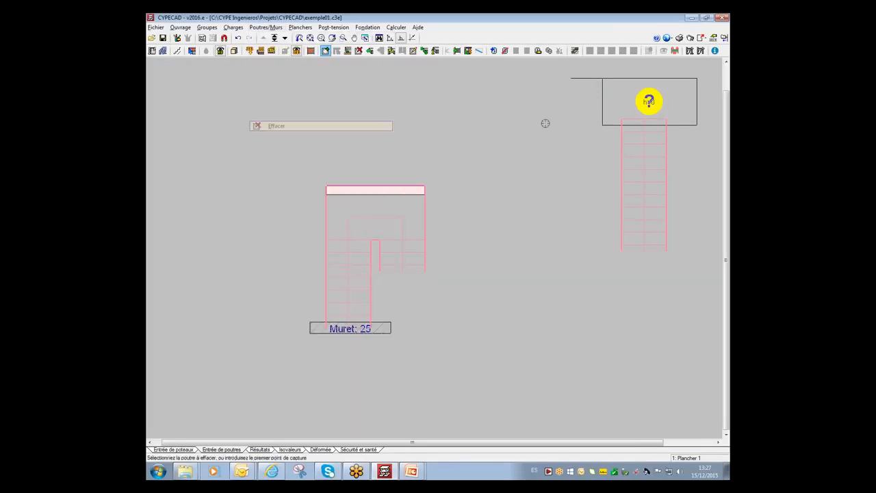
Step: Enter a solid slab (Planchers-dalles) in the new rectangular panel, with its reinforcement parallel to a beam
{"action": "left_click", "coordinate": [300, 27]}
{"action": "left_click", "coordinate": [321, 38]}
{"action": "left_click", "coordinate": [179, 72]}
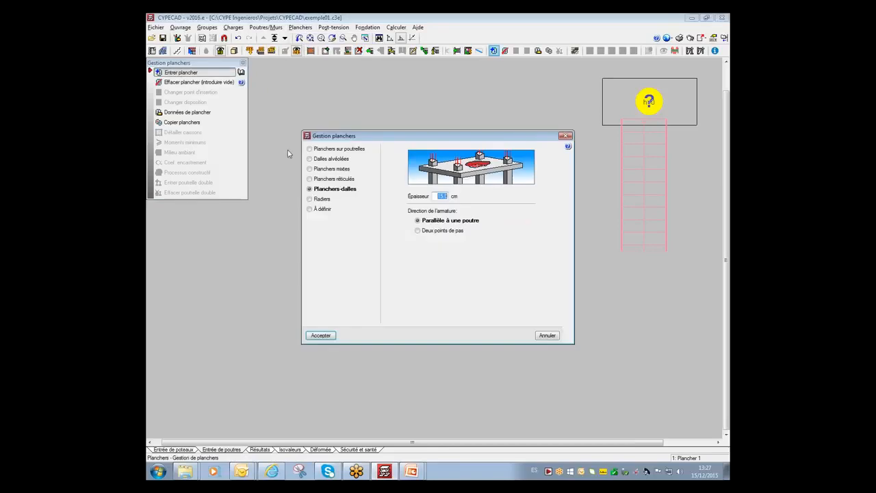
{"action": "left_click", "coordinate": [320, 336]}
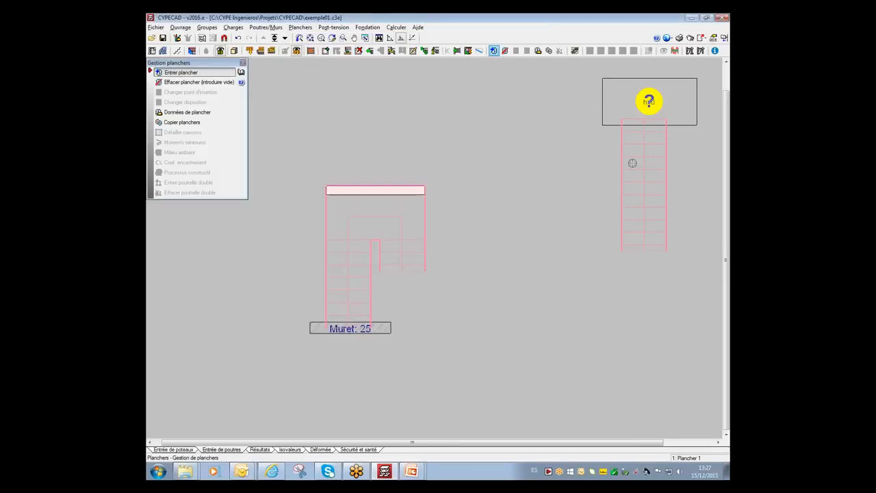
{"action": "left_click", "coordinate": [649, 101]}
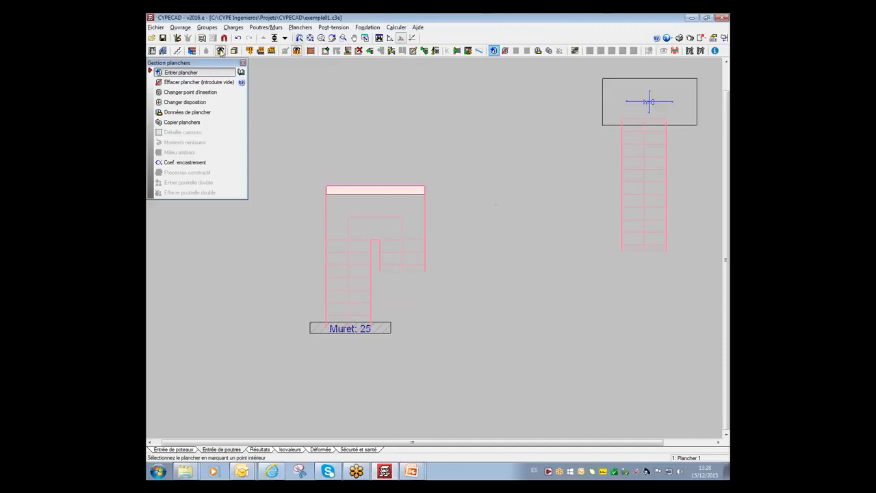
Step: Inspect the Plancher 1 slab and beam connections of both stairs in the 3D model from rotated viewpoints
{"action": "left_click", "coordinate": [233, 51]}
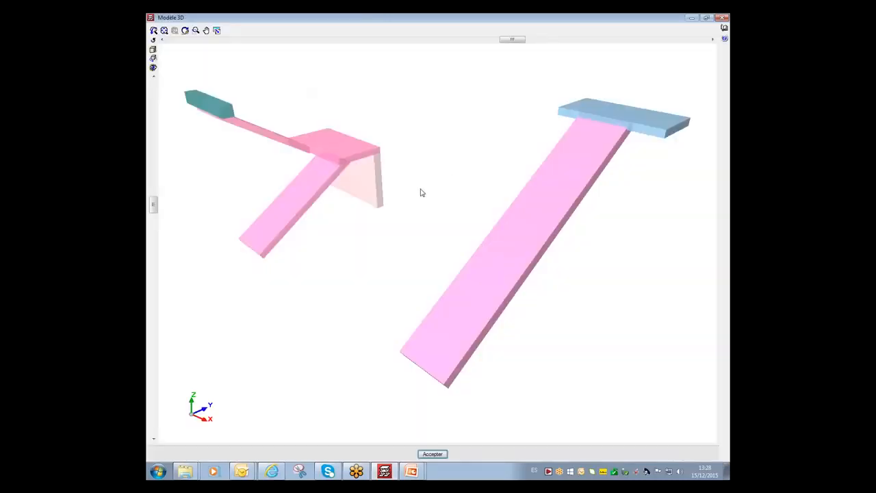
{"action": "left_click_drag", "start_coordinate": [420, 192], "coordinate": [342, 182]}
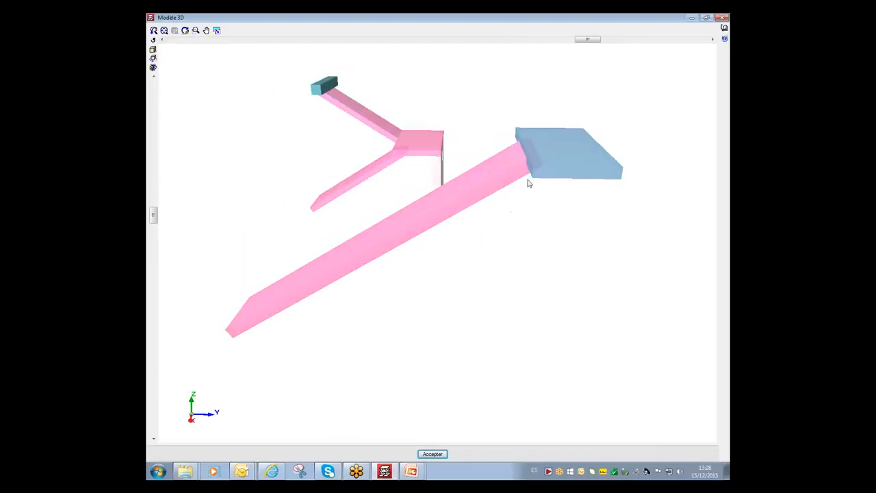
{"action": "left_click_drag", "start_coordinate": [528, 184], "coordinate": [544, 183]}
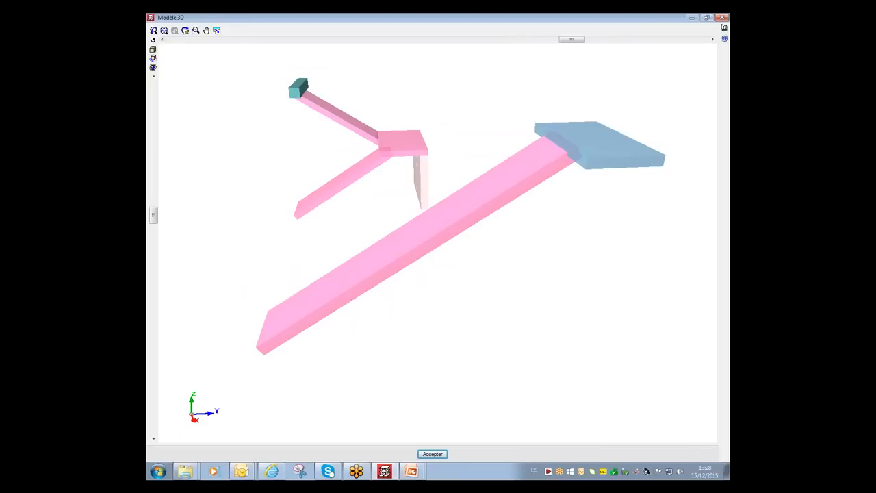
{"action": "left_click", "coordinate": [716, 18]}
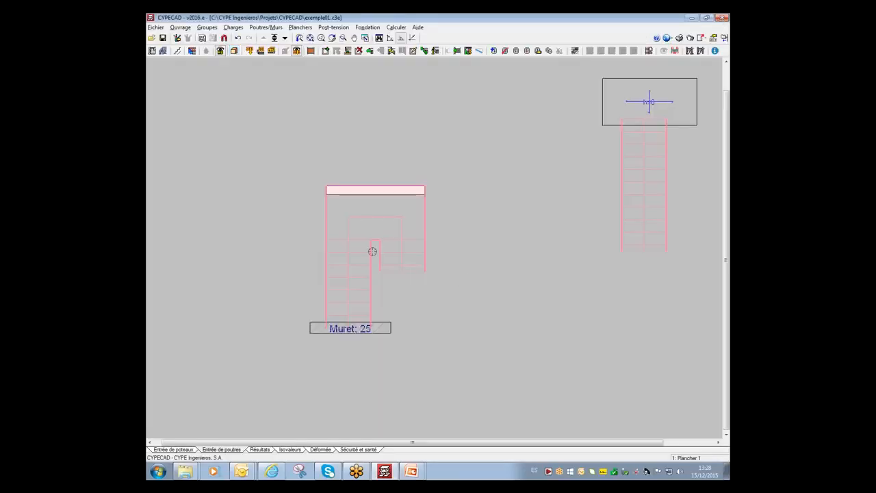
Step: Calculate the two-flight stair core and open its reinforcement drawing
{"action": "left_click", "coordinate": [176, 52]}
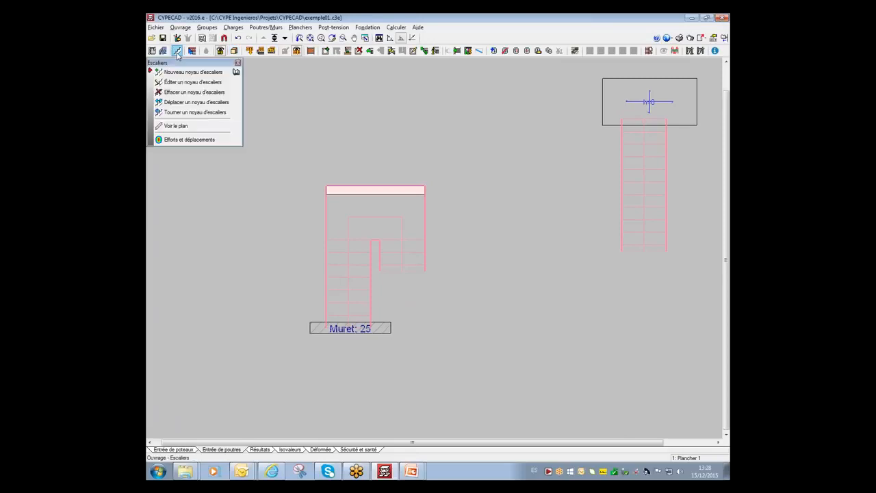
{"action": "left_click", "coordinate": [175, 127]}
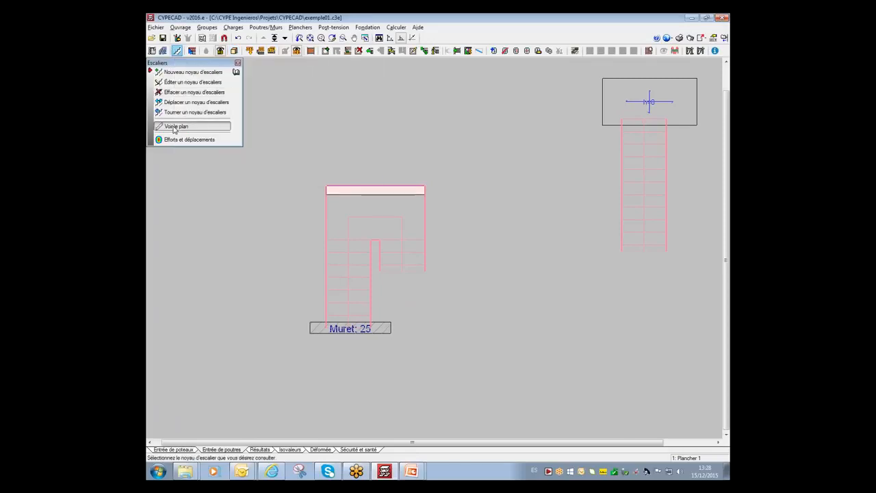
{"action": "left_click", "coordinate": [351, 257]}
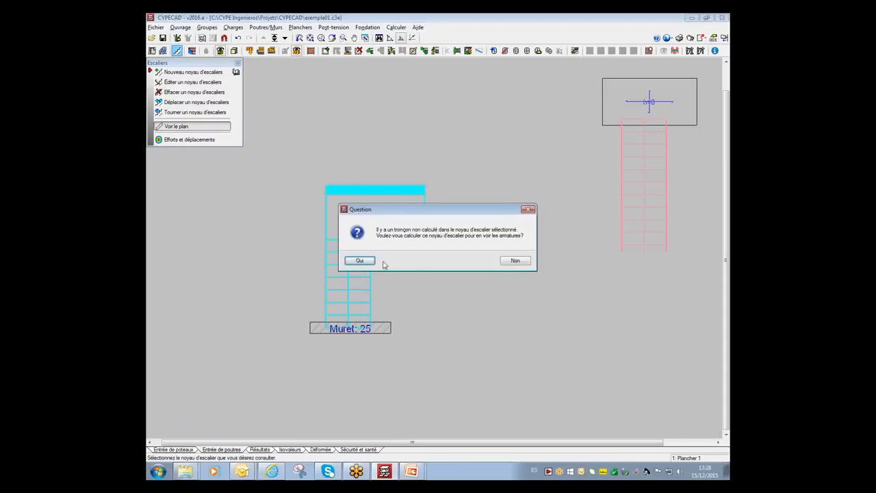
{"action": "left_click", "coordinate": [354, 263]}
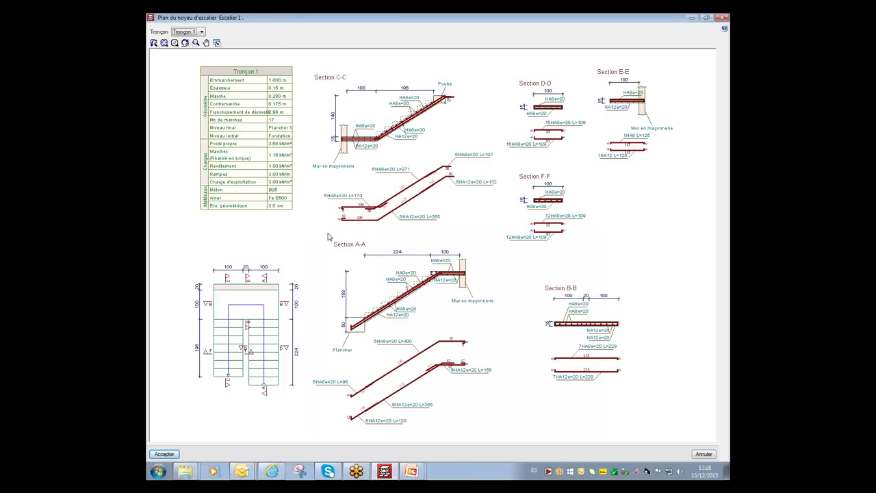
Step: Examine the two-flight stair's data table, plan view and reinforcement sections A-A and C-C, and close the drawing
{"action": "scroll", "coordinate": [239, 102], "scroll_direction": "up", "scroll_amount": 2}
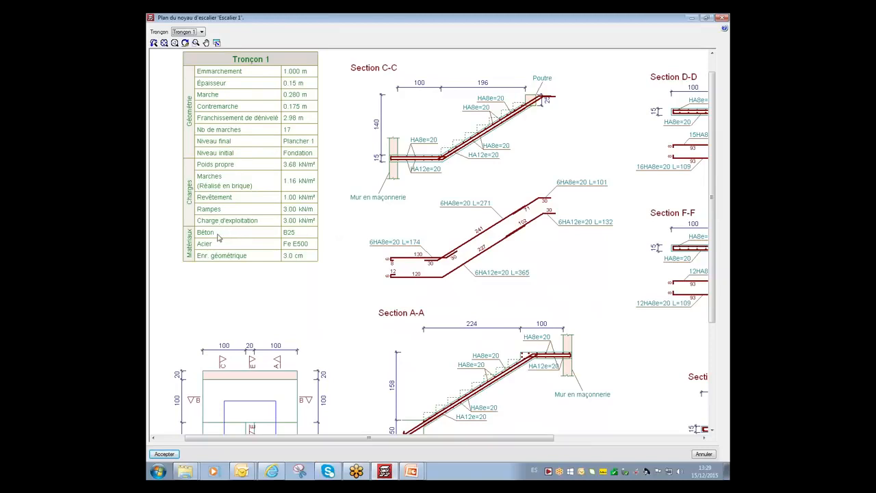
{"action": "scroll", "coordinate": [237, 240], "scroll_direction": "down", "scroll_amount": 3}
{"action": "mouse_move", "coordinate": [243, 333]}
{"action": "middle_mouse_down"}
{"action": "mouse_move", "coordinate": [279, 206]}
{"action": "mouse_move", "coordinate": [279, 221]}
{"action": "middle_mouse_up"}
{"action": "scroll", "coordinate": [281, 222], "scroll_direction": "up", "scroll_amount": 3}
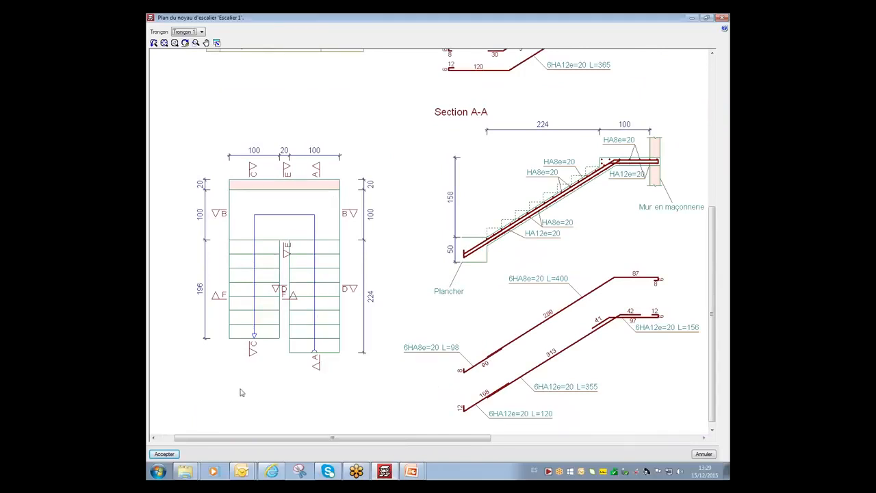
{"action": "scroll", "coordinate": [276, 146], "scroll_direction": "down", "scroll_amount": 2}
{"action": "middle_click_drag", "start_coordinate": [430, 112], "coordinate": [405, 294]}
{"action": "scroll", "coordinate": [402, 199], "scroll_direction": "up", "scroll_amount": 5}
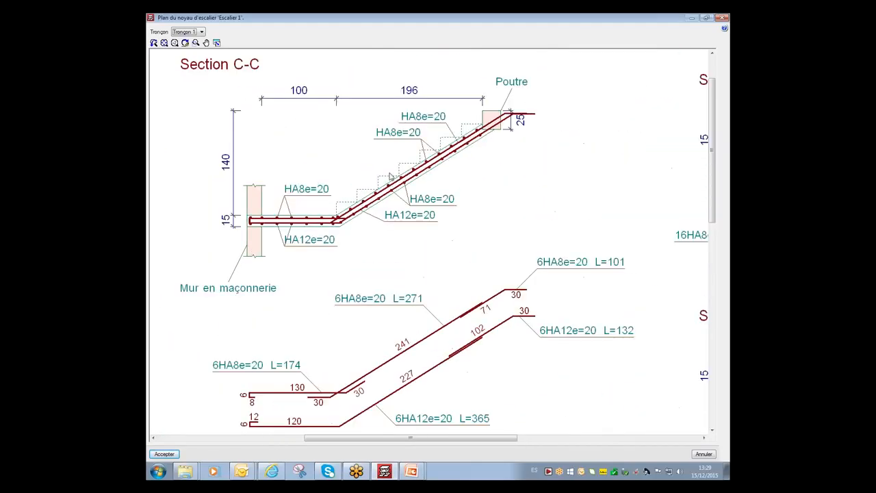
{"action": "scroll", "coordinate": [390, 184], "scroll_direction": "up", "scroll_amount": 1}
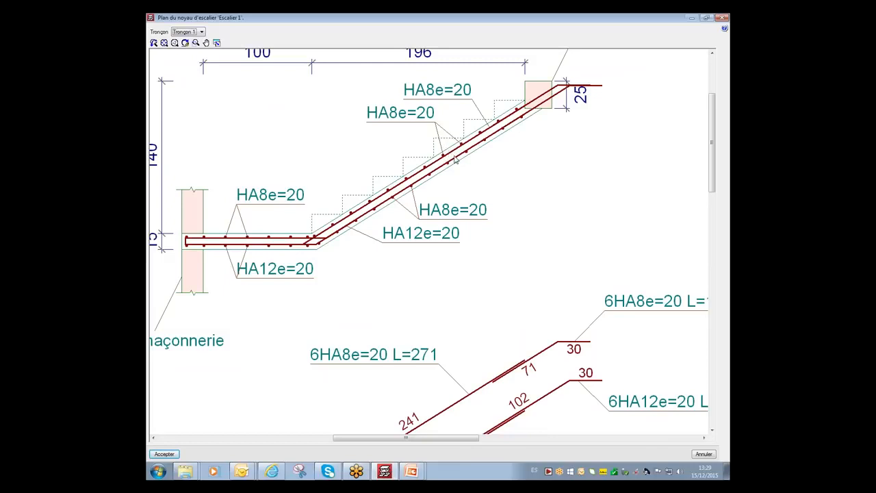
{"action": "scroll", "coordinate": [455, 159], "scroll_direction": "down", "scroll_amount": 3}
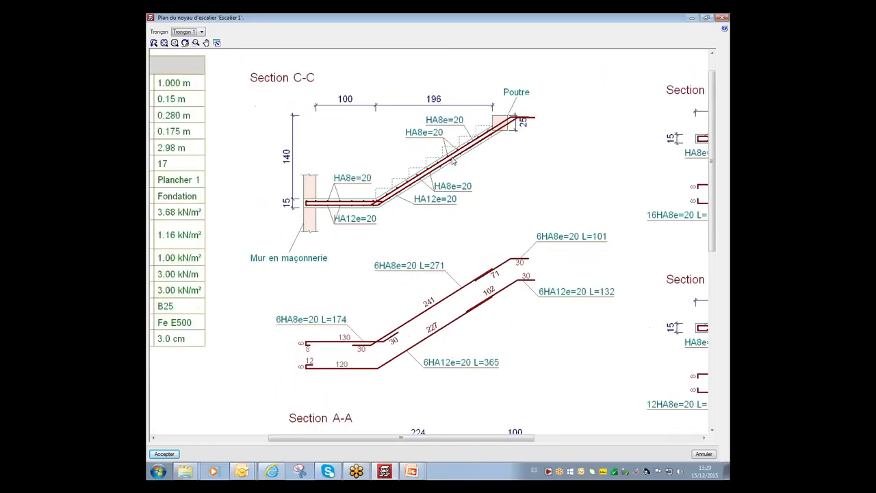
{"action": "scroll", "coordinate": [454, 161], "scroll_direction": "down", "scroll_amount": 2}
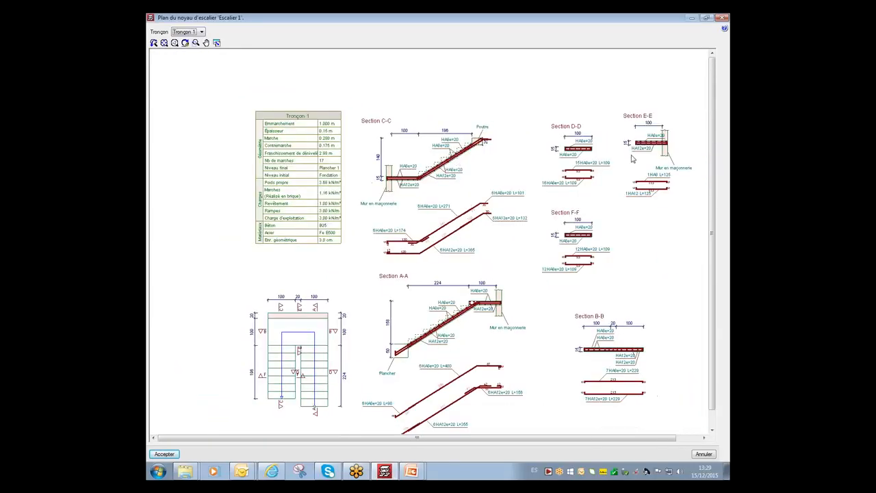
{"action": "scroll", "coordinate": [463, 179], "scroll_direction": "up", "scroll_amount": 1}
{"action": "scroll", "coordinate": [458, 180], "scroll_direction": "down", "scroll_amount": 3}
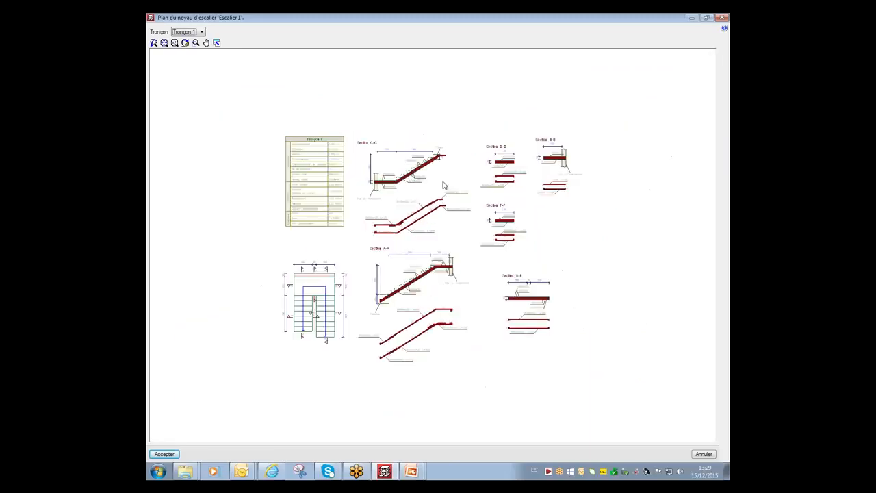
{"action": "left_click", "coordinate": [722, 19]}
Step: Calculate the straight stair core and view its reinforcement drawing
{"action": "left_click", "coordinate": [627, 171]}
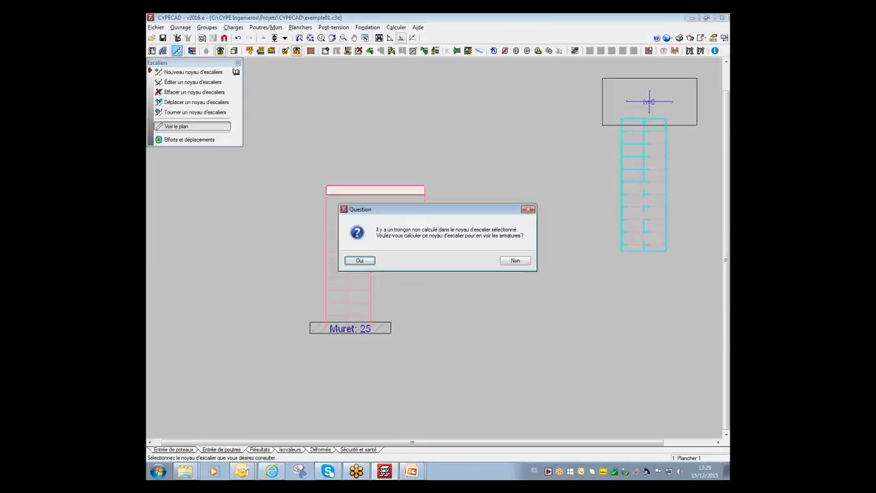
{"action": "left_click", "coordinate": [364, 262]}
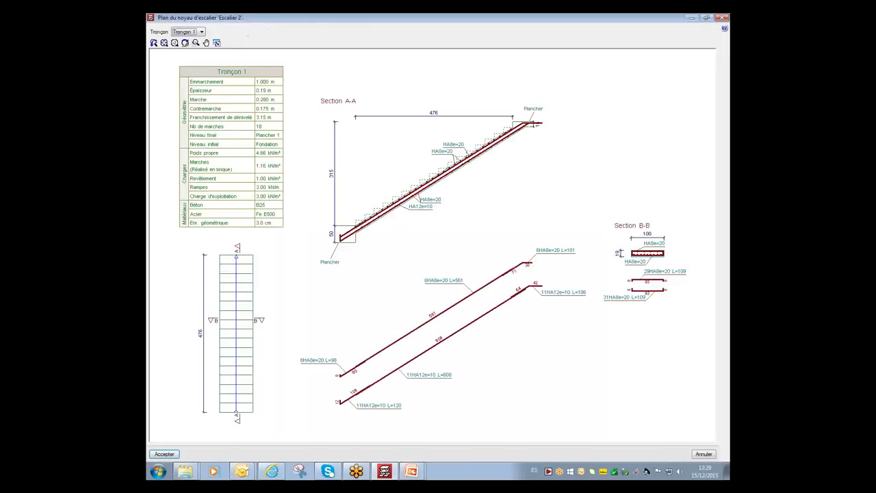
{"action": "left_click", "coordinate": [723, 19]}
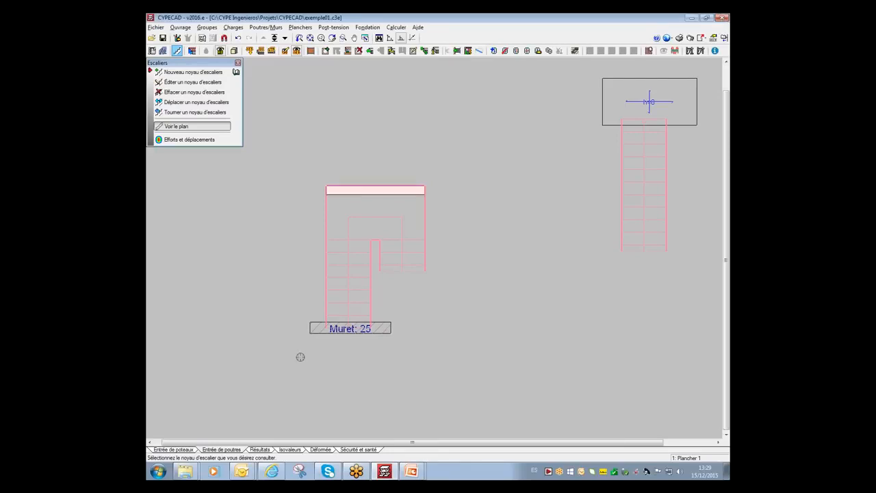
Step: View the two-flight stair's forces and displacements under self weight, displaying X displacement isovalues before returning to forces
{"action": "left_click", "coordinate": [189, 141]}
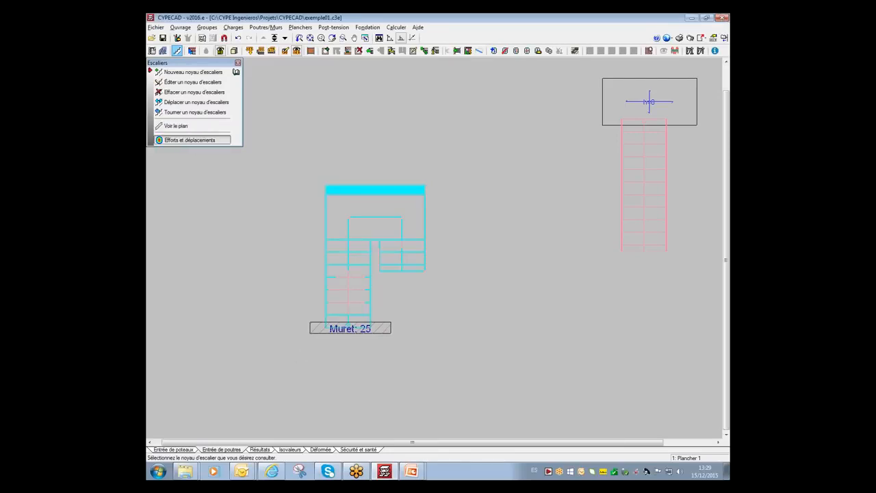
{"action": "left_click", "coordinate": [375, 260]}
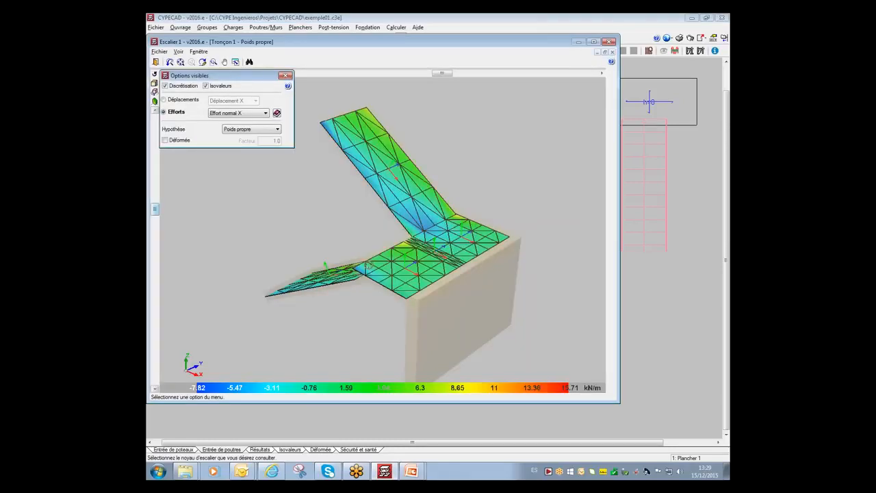
{"action": "left_click", "coordinate": [176, 101]}
{"action": "left_click", "coordinate": [175, 113]}
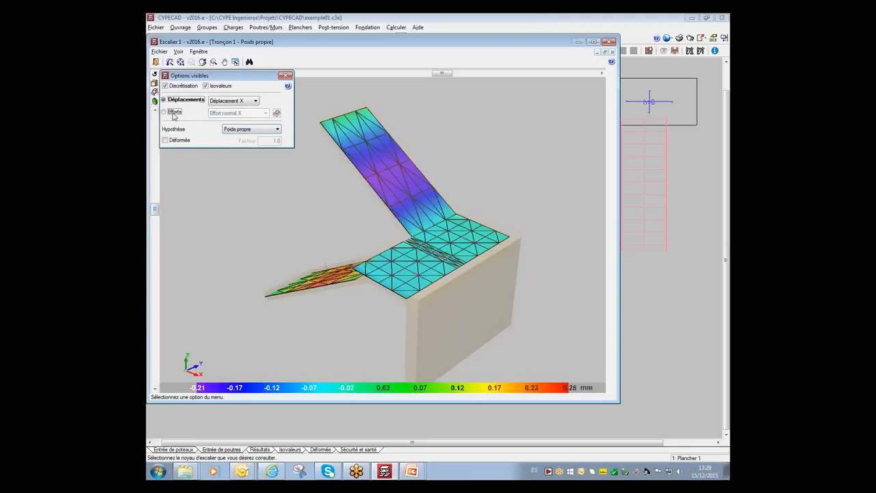
Step: View the two-flight stair's X normal force isovalues under the Charges permanentes load case, and close the results window
{"action": "left_click", "coordinate": [234, 134]}
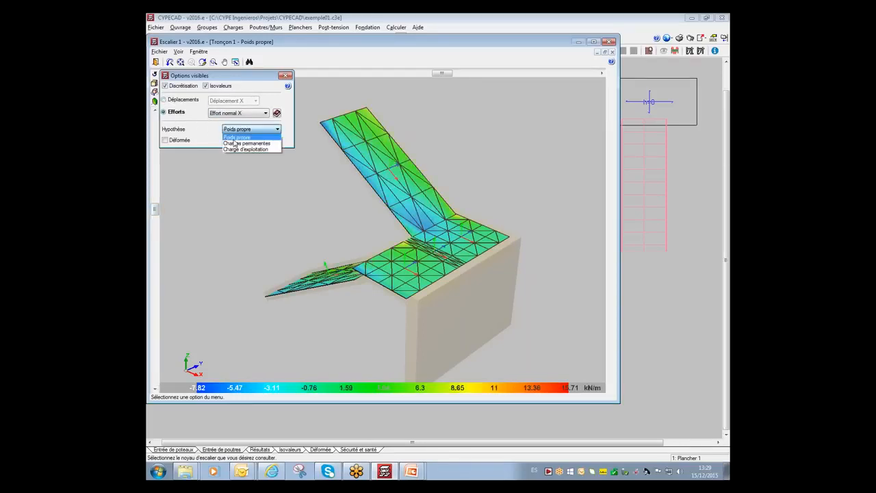
{"action": "left_click", "coordinate": [236, 143]}
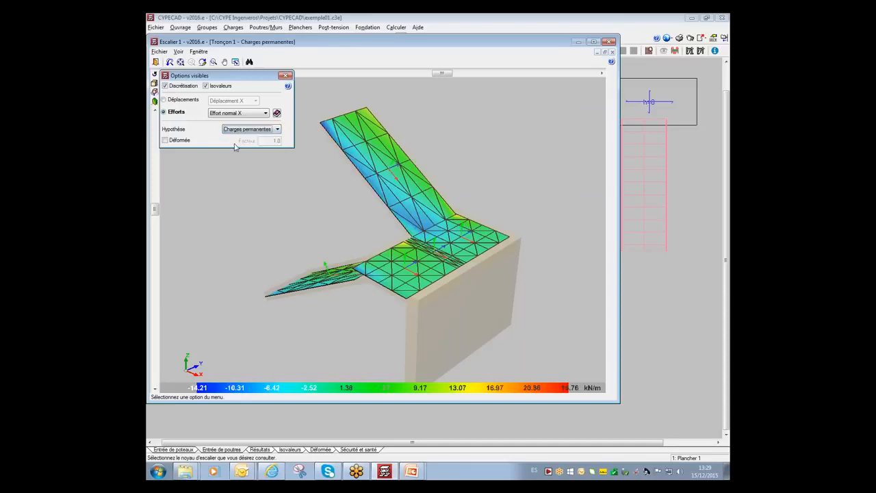
{"action": "left_click", "coordinate": [285, 75]}
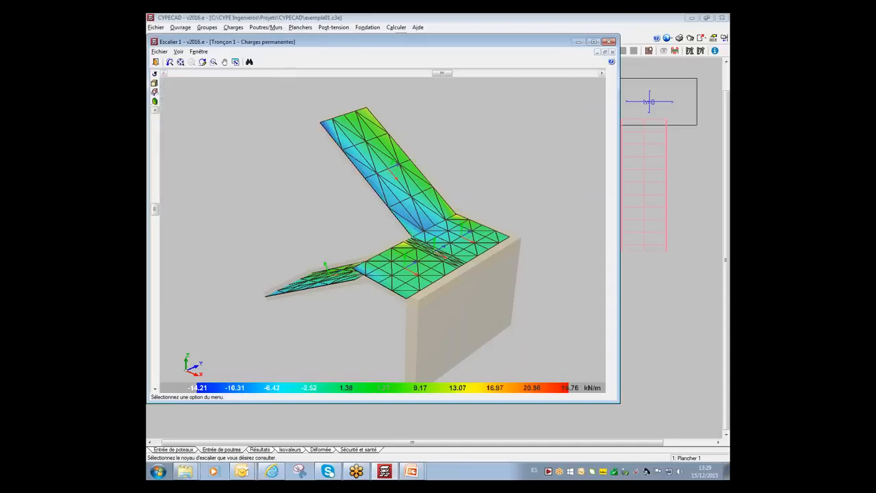
{"action": "left_click", "coordinate": [611, 43]}
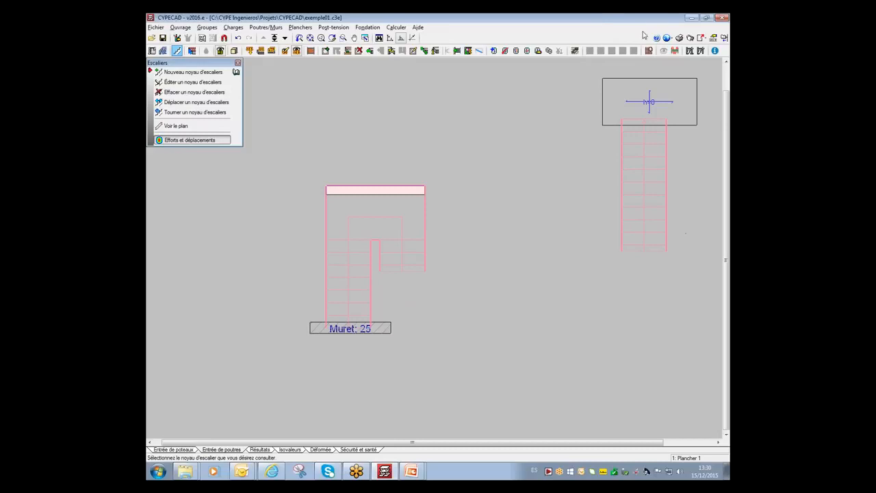
Step: Generate the Escaliers report including the general data and stair core chapters, accepting the calculation warnings
{"action": "left_click", "coordinate": [679, 37]}
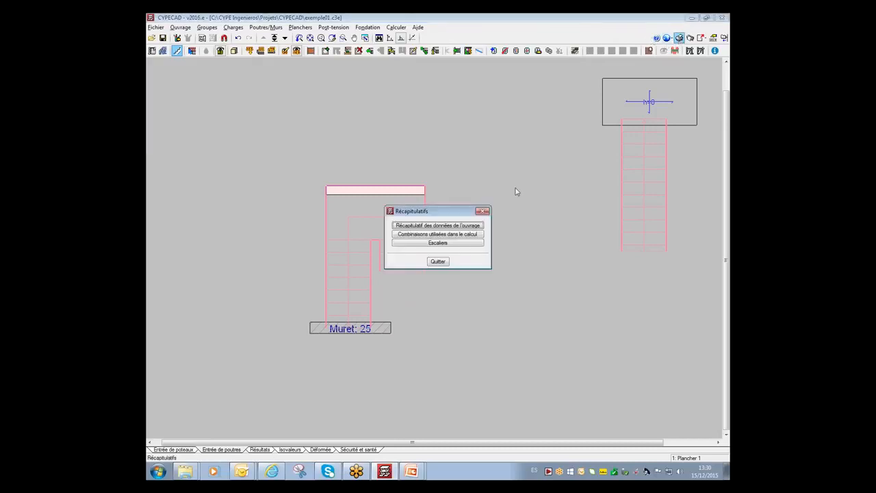
{"action": "left_click", "coordinate": [436, 244]}
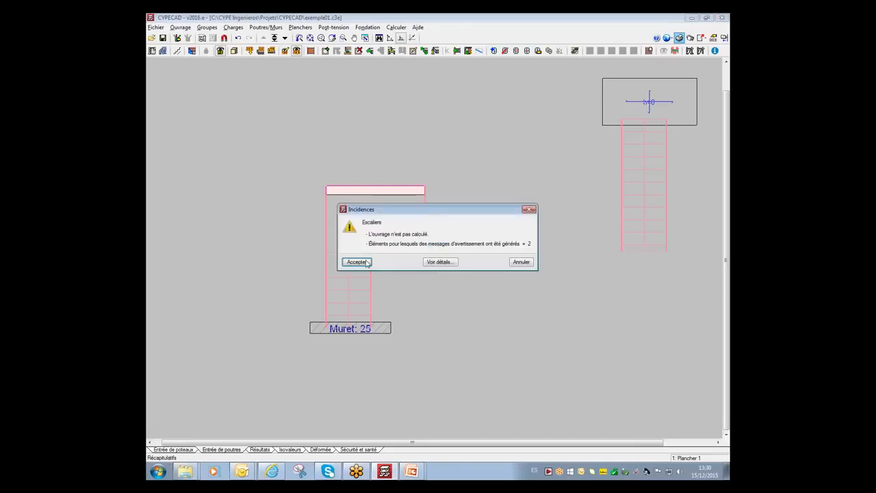
{"action": "left_click", "coordinate": [365, 263]}
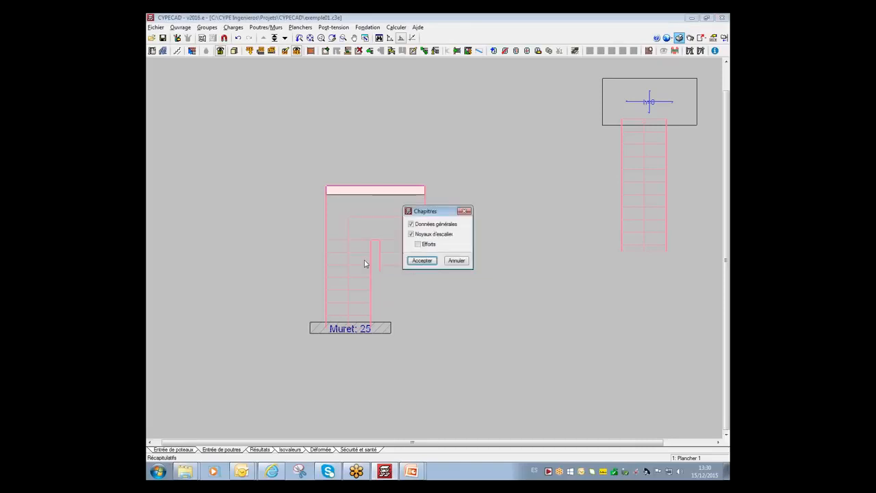
{"action": "left_click", "coordinate": [423, 260]}
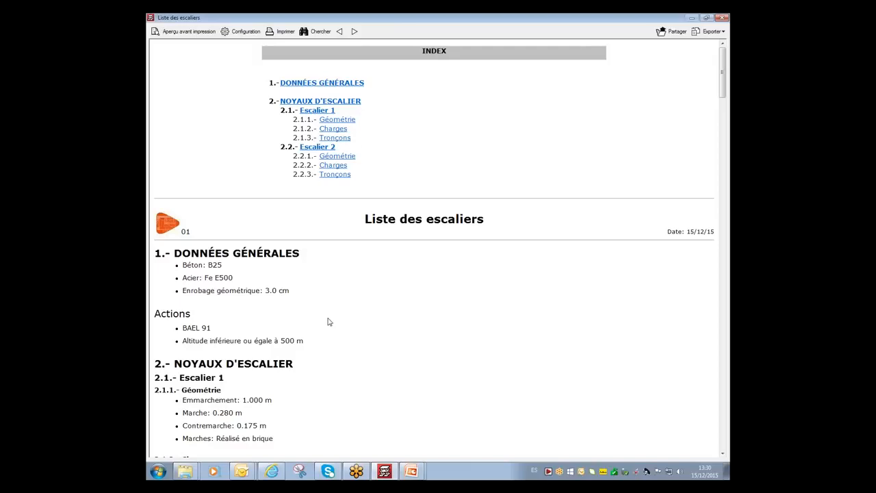
Step: Examine the report's general data and Escalier 1's geometry, loads, reinforcement, reactions, quantities and force tables
{"action": "scroll", "coordinate": [327, 322], "scroll_direction": "down", "scroll_amount": 5}
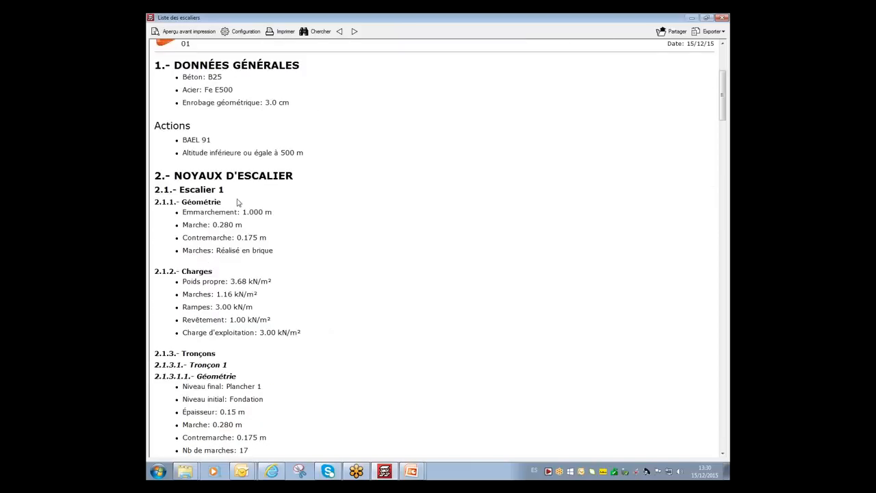
{"action": "scroll", "coordinate": [217, 200], "scroll_direction": "down", "scroll_amount": 3}
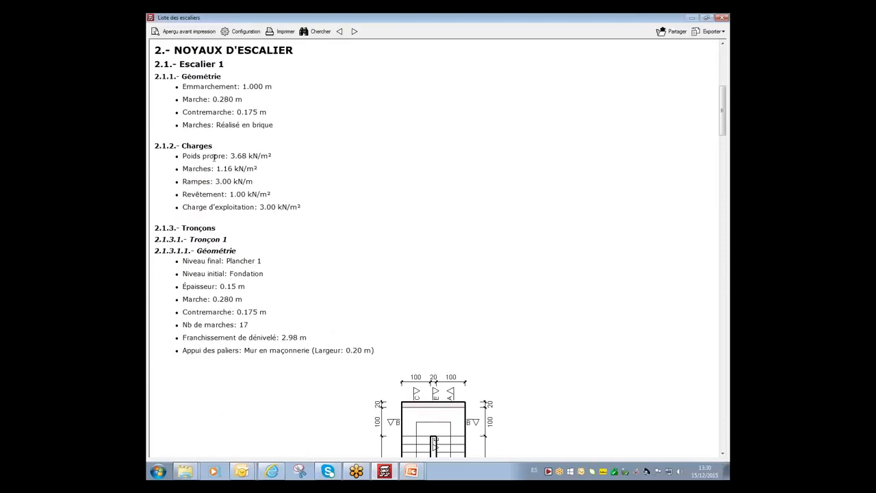
{"action": "scroll", "coordinate": [212, 156], "scroll_direction": "down", "scroll_amount": 3}
{"action": "scroll", "coordinate": [197, 128], "scroll_direction": "down", "scroll_amount": 5}
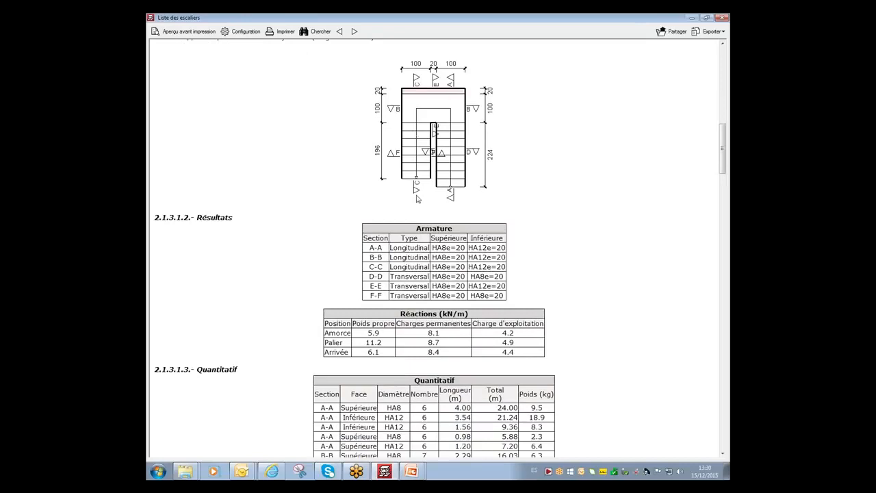
{"action": "scroll", "coordinate": [417, 198], "scroll_direction": "down", "scroll_amount": 3}
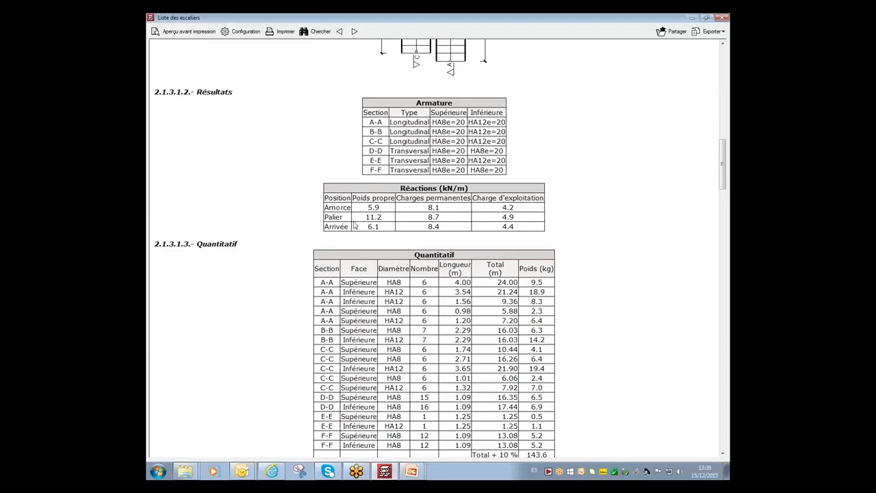
{"action": "scroll", "coordinate": [404, 230], "scroll_direction": "down", "scroll_amount": 3}
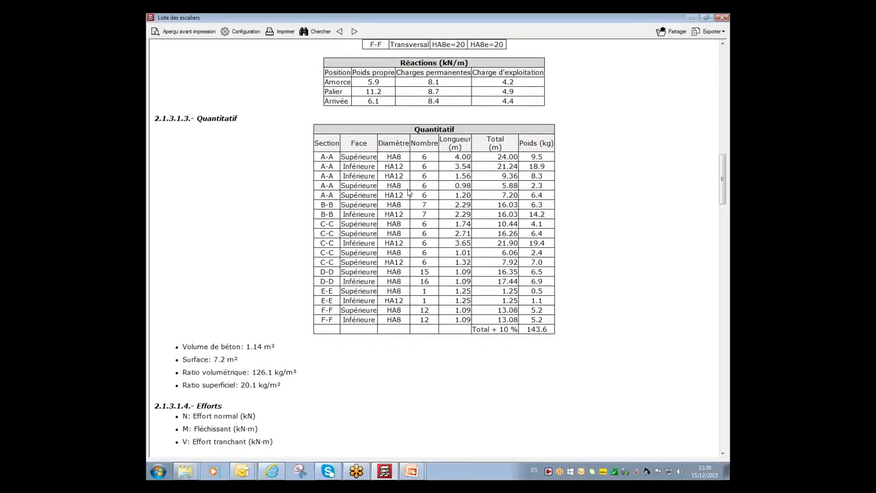
{"action": "scroll", "coordinate": [408, 193], "scroll_direction": "down", "scroll_amount": 10}
{"action": "scroll", "coordinate": [226, 299], "scroll_direction": "down", "scroll_amount": 12}
Step: View the report's export formats, including PDF, and close the report and the summaries dialog
{"action": "left_click", "coordinate": [713, 33]}
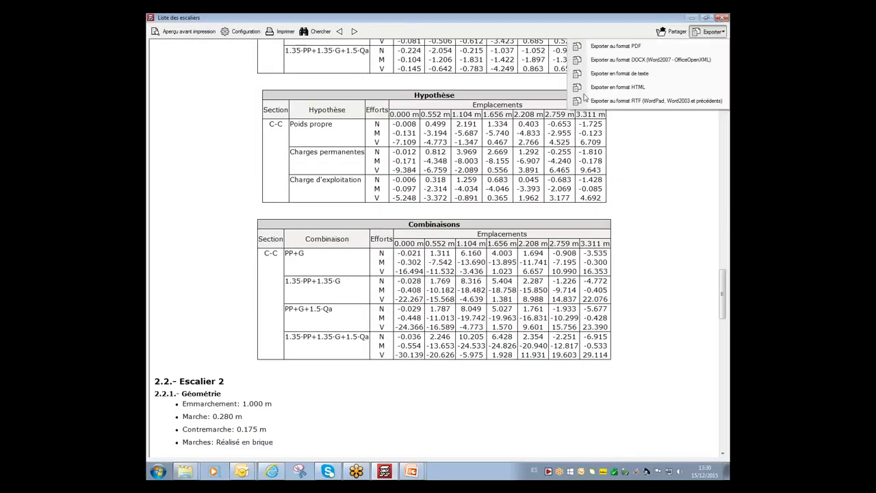
{"action": "left_click", "coordinate": [616, 44]}
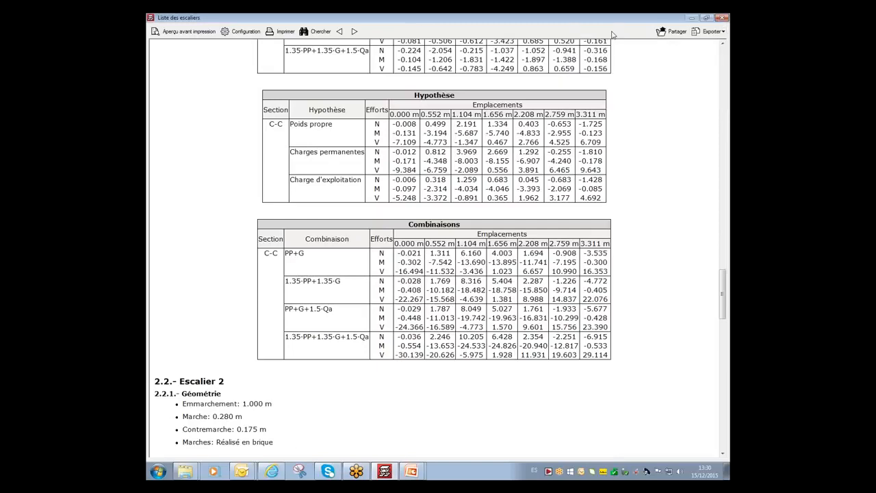
{"action": "left_click", "coordinate": [721, 17]}
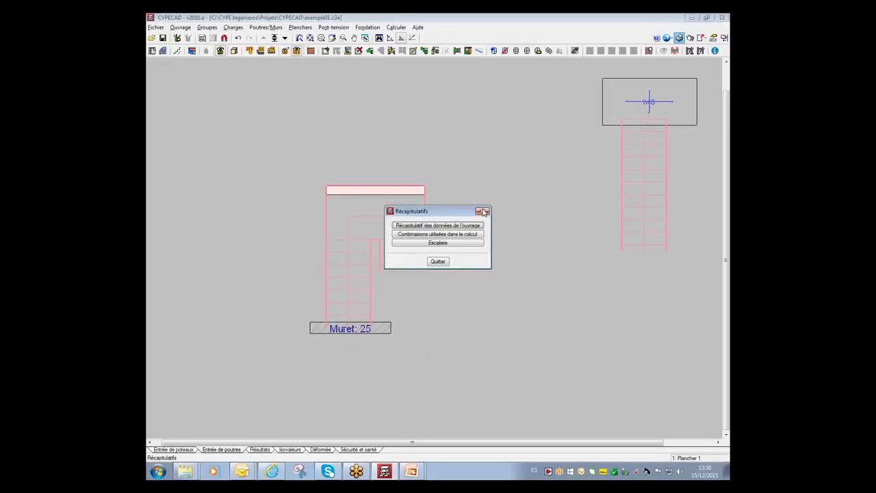
{"action": "left_click", "coordinate": [482, 210]}
Step: Create an Escaliers plan at scale 1/50 with quantity table and summary for DXF output, accepting the warnings
{"action": "left_click", "coordinate": [690, 38]}
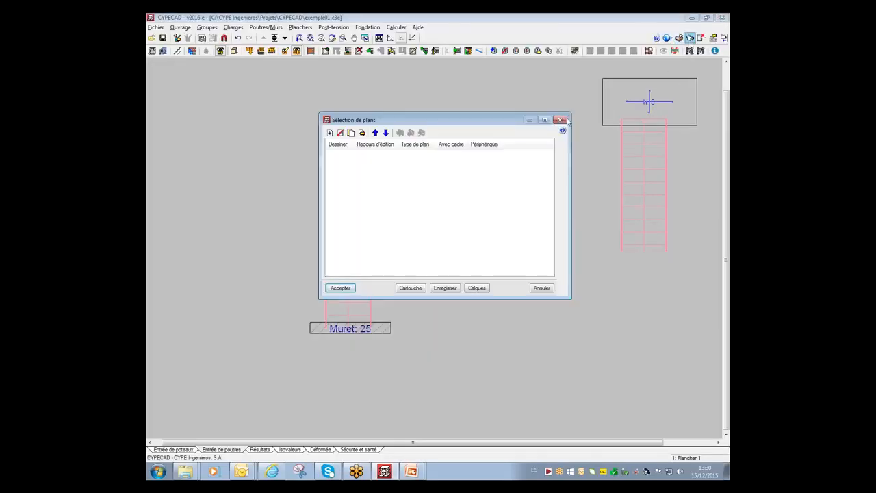
{"action": "left_click", "coordinate": [329, 133]}
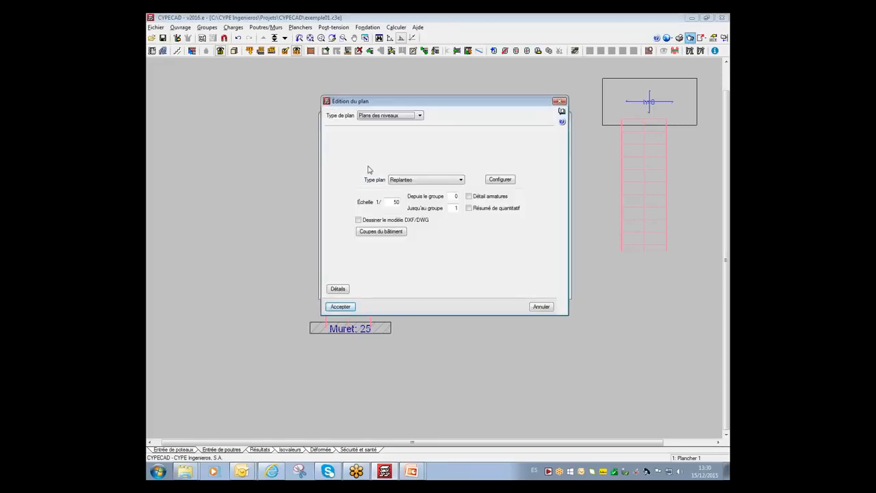
{"action": "left_click", "coordinate": [401, 117]}
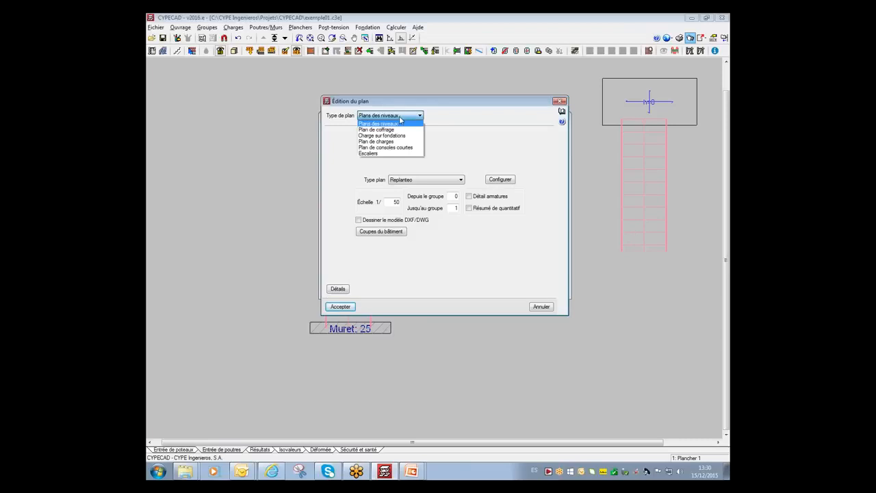
{"action": "left_click", "coordinate": [376, 154]}
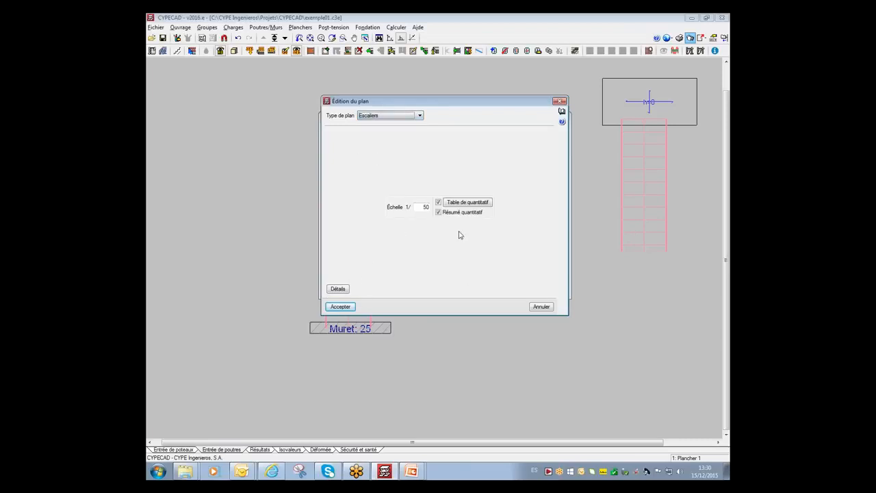
{"action": "left_click", "coordinate": [340, 305]}
{"action": "left_click", "coordinate": [340, 288]}
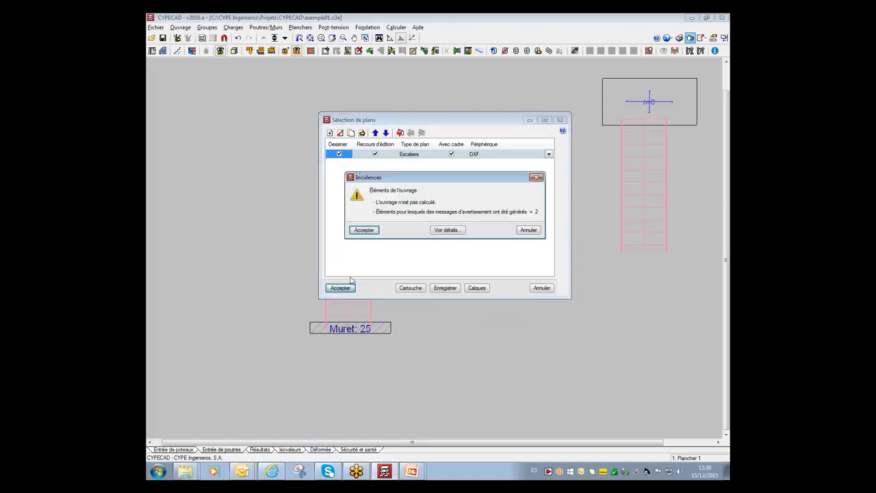
{"action": "left_click", "coordinate": [376, 234]}
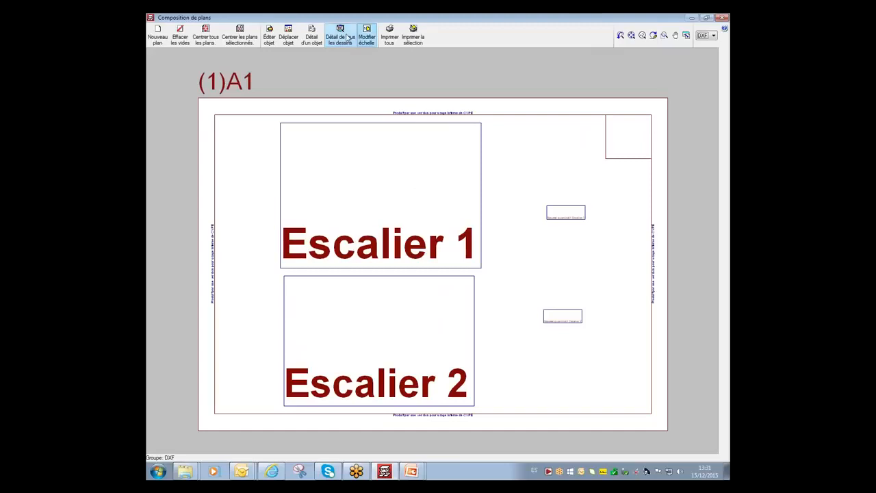
Step: Show the full detail of all drawings on the A1 sheet, examine both stairs' drawings, and close the plan composition and selection
{"action": "left_click", "coordinate": [346, 38]}
{"action": "scroll", "coordinate": [393, 182], "scroll_direction": "up", "scroll_amount": 4}
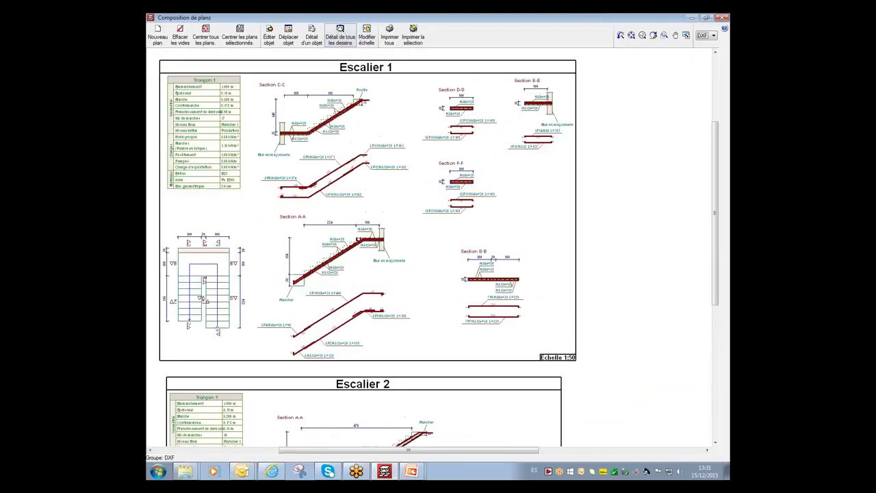
{"action": "scroll", "coordinate": [381, 199], "scroll_direction": "down", "scroll_amount": 4}
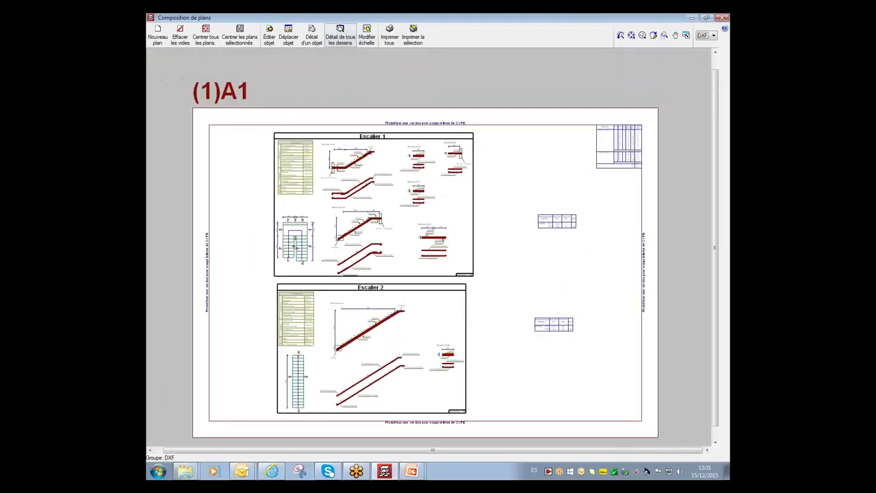
{"action": "scroll", "coordinate": [397, 387], "scroll_direction": "up", "scroll_amount": 2}
{"action": "scroll", "coordinate": [394, 380], "scroll_direction": "up", "scroll_amount": 1}
{"action": "scroll", "coordinate": [431, 299], "scroll_direction": "down", "scroll_amount": 4}
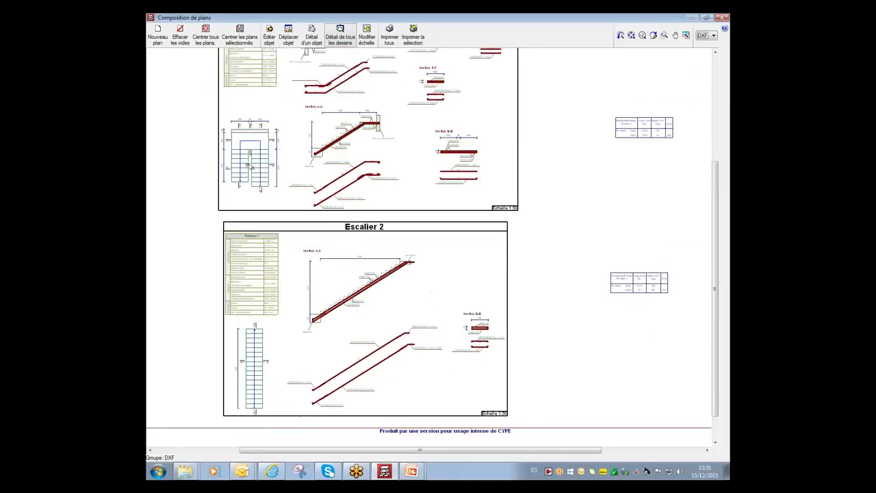
{"action": "left_click", "coordinate": [723, 21]}
{"action": "left_click", "coordinate": [560, 121]}
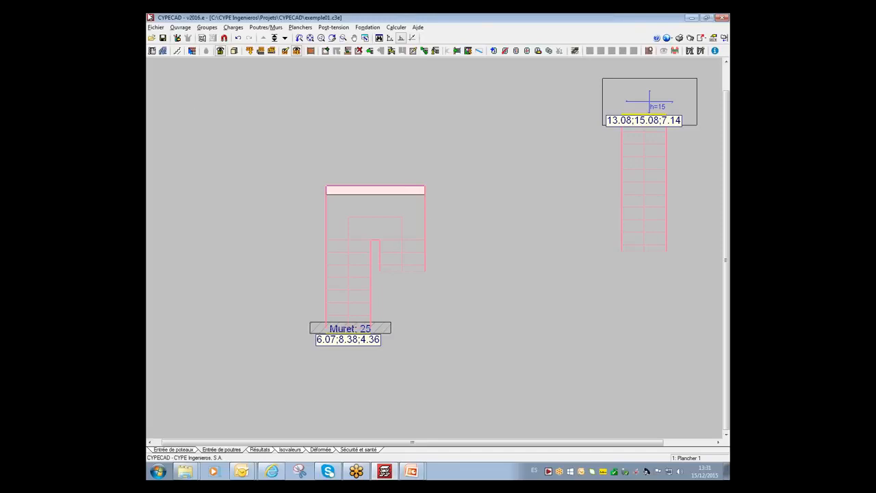
Step: Open the recent project Los altos 03_10.c3e and close its calculation error report
{"action": "left_click", "coordinate": [156, 27]}
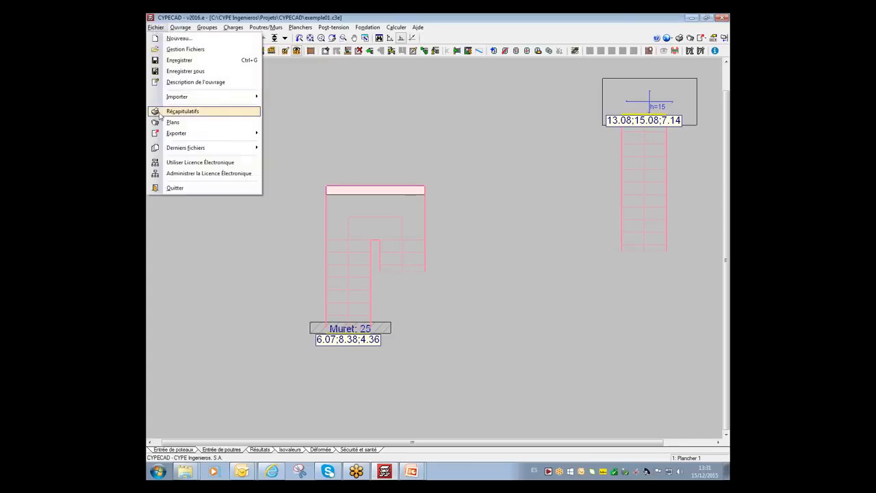
{"action": "mouse_move", "coordinate": [188, 148]}
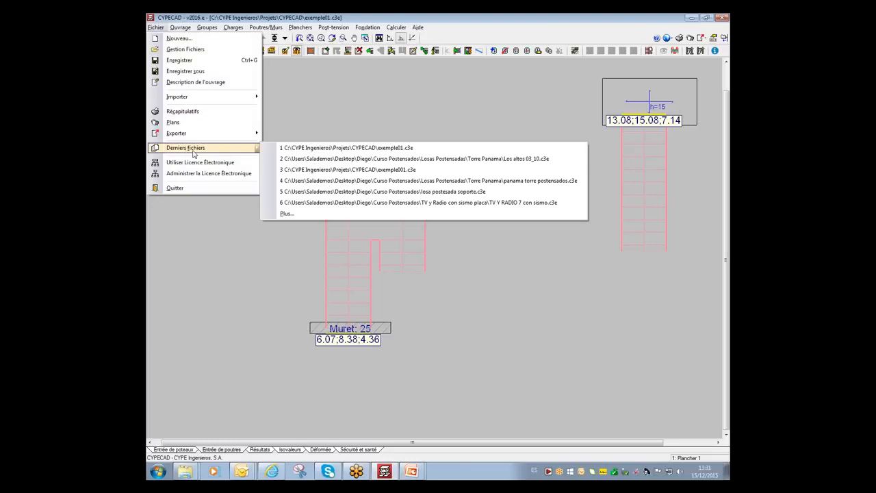
{"action": "left_click", "coordinate": [430, 160]}
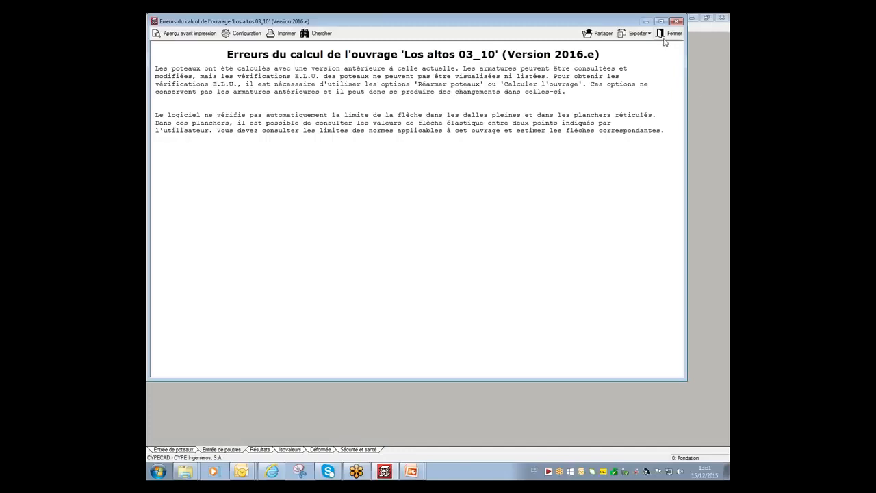
{"action": "left_click", "coordinate": [665, 38]}
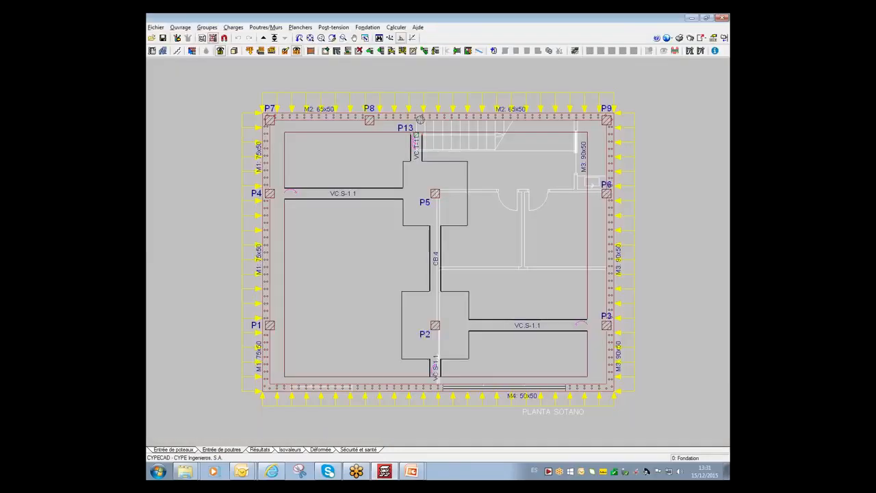
Step: Open the bar steel settings from the project's general data, view the stair reinforcement options, and close those options
{"action": "left_click", "coordinate": [176, 28]}
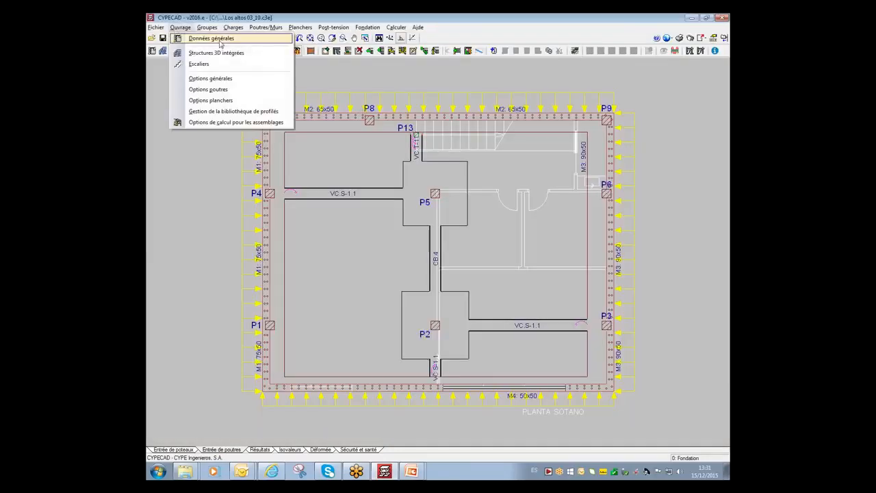
{"action": "left_click", "coordinate": [211, 38]}
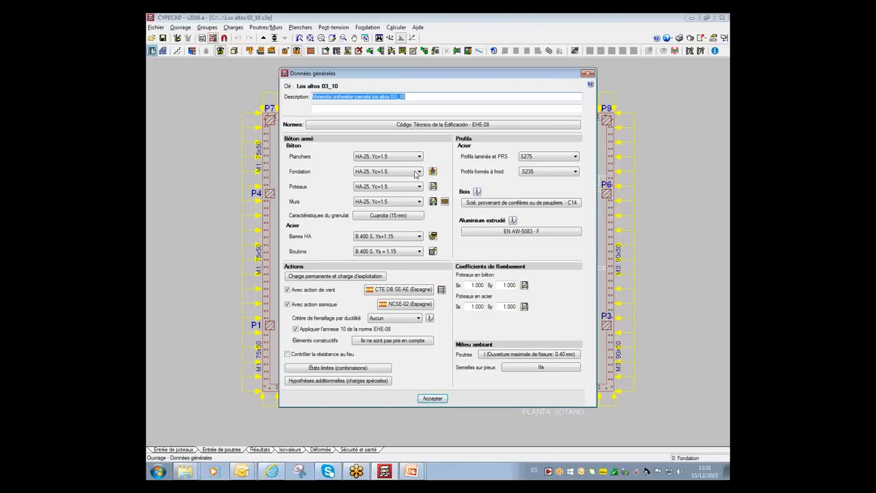
{"action": "left_click", "coordinate": [432, 236]}
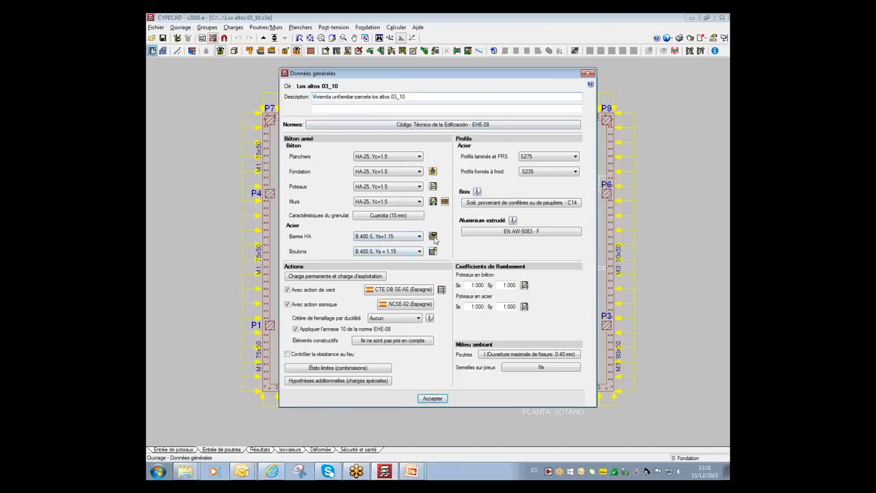
{"action": "left_click", "coordinate": [506, 296]}
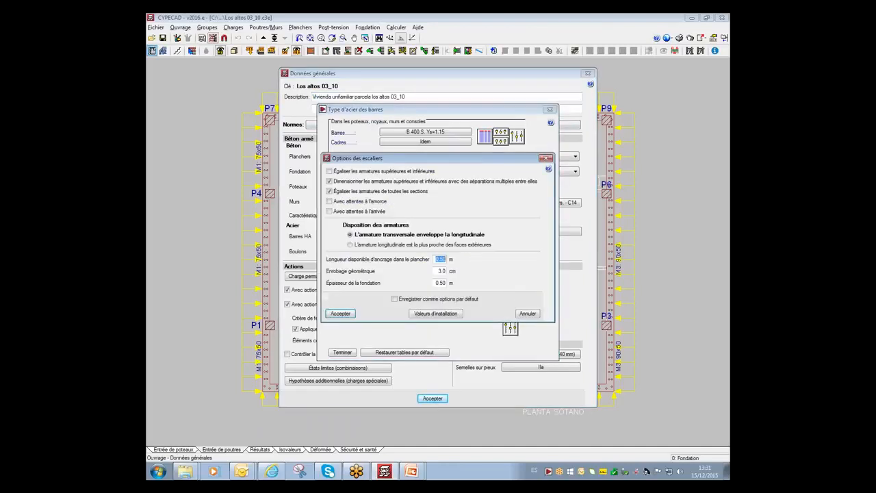
{"action": "left_click", "coordinate": [549, 159]}
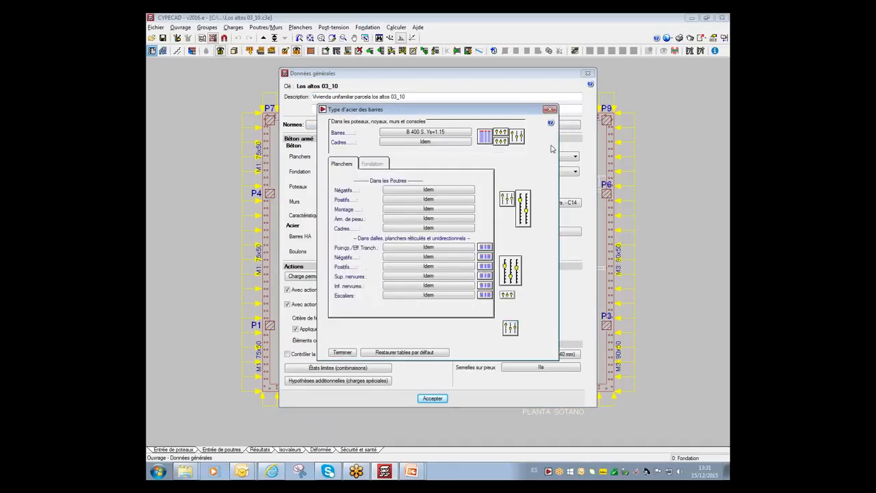
Step: Close the bar steel settings and the project's general data, acknowledging the ductility criterion notice
{"action": "left_click", "coordinate": [549, 109]}
{"action": "left_click", "coordinate": [588, 73]}
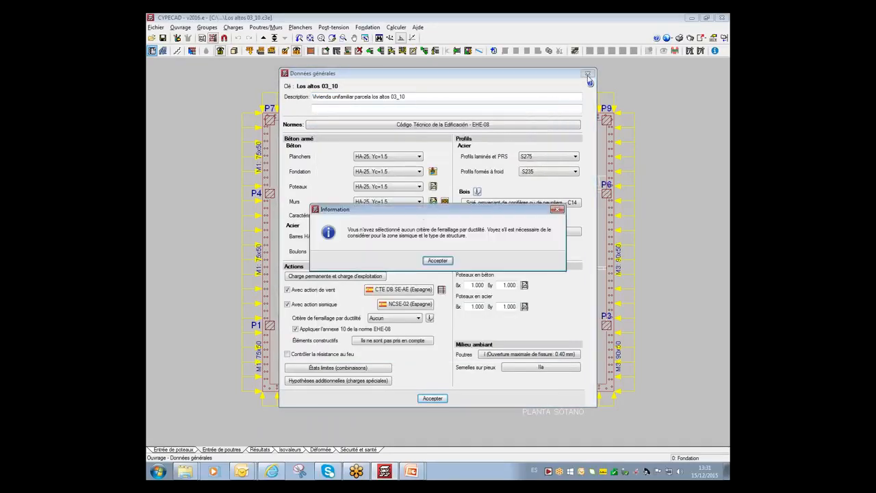
{"action": "left_click", "coordinate": [438, 260]}
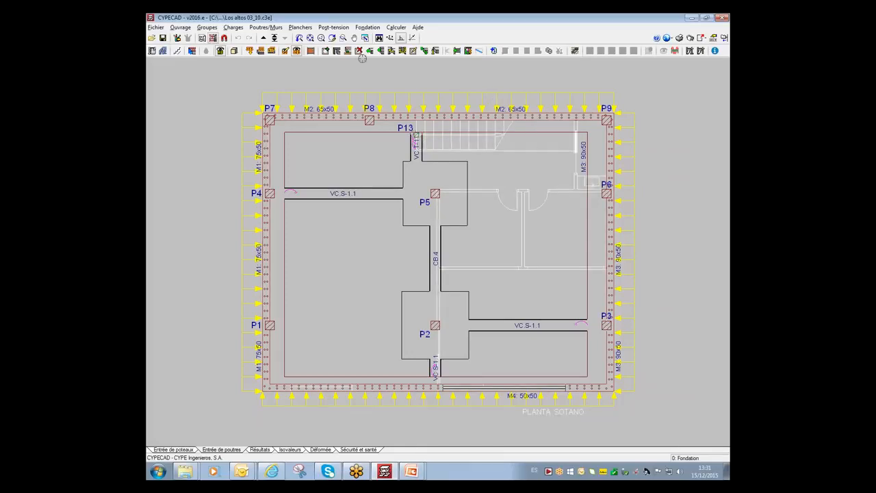
Step: Start a new stair core on the Fondation level and add a first section to it
{"action": "left_click", "coordinate": [264, 38]}
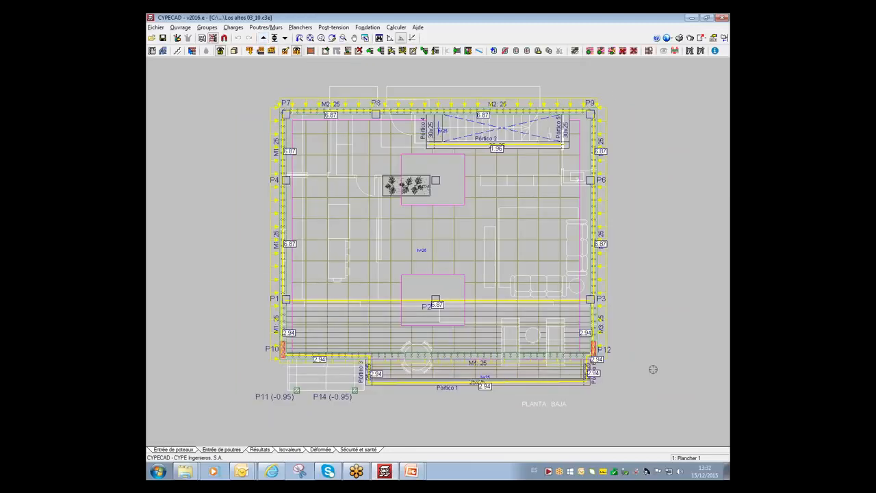
{"action": "left_click", "coordinate": [273, 39]}
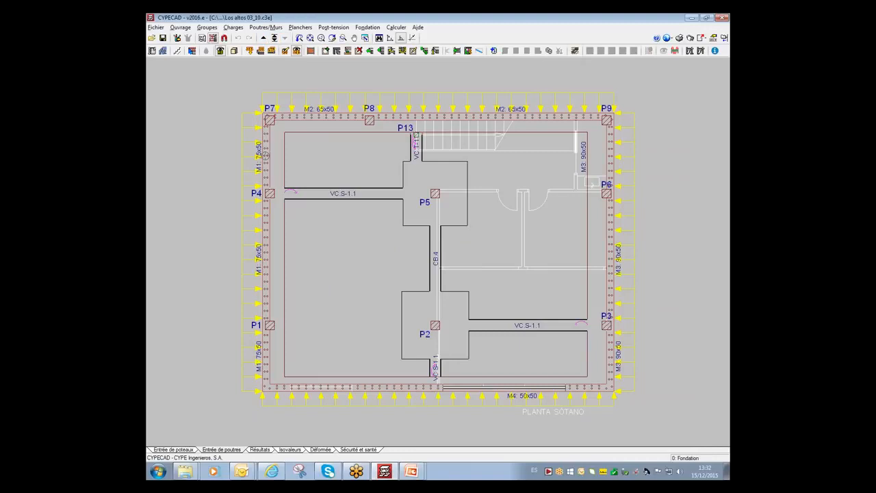
{"action": "left_click", "coordinate": [177, 52]}
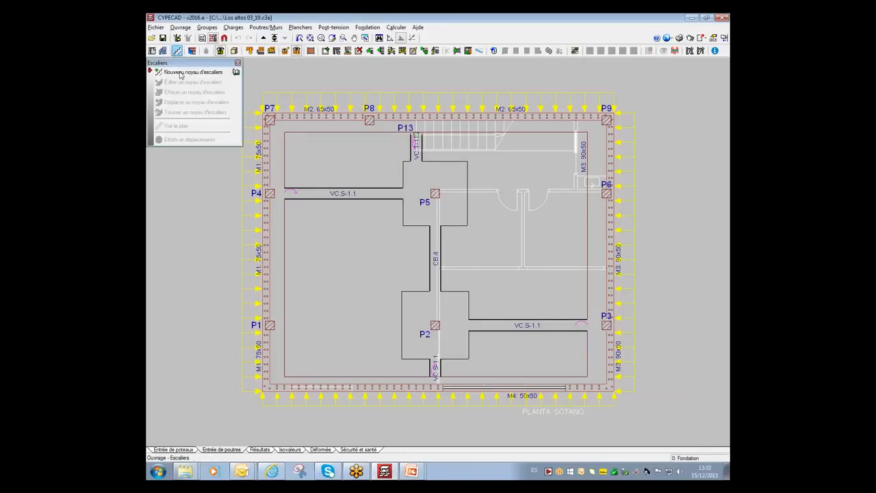
{"action": "left_click", "coordinate": [181, 72]}
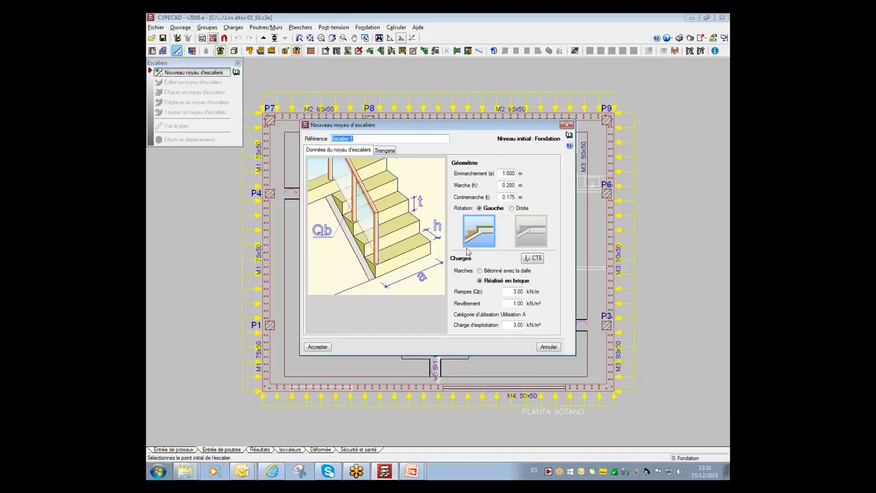
{"action": "left_click", "coordinate": [382, 150]}
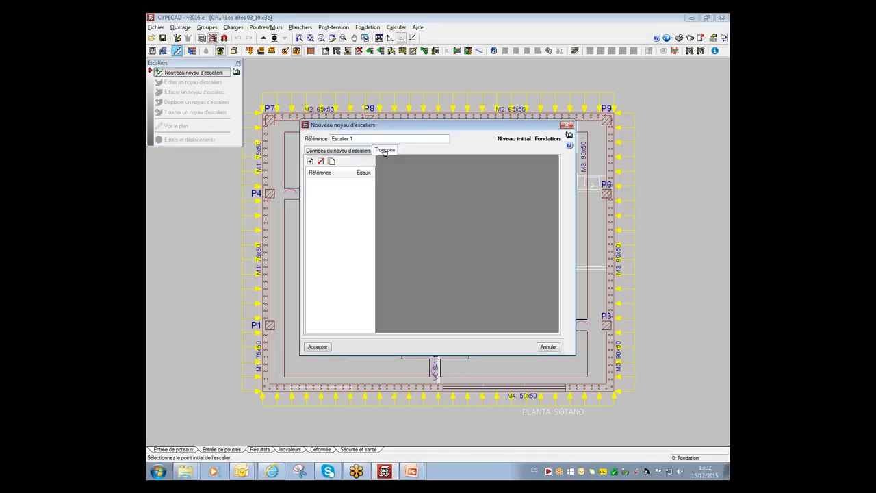
{"action": "left_click", "coordinate": [310, 161]}
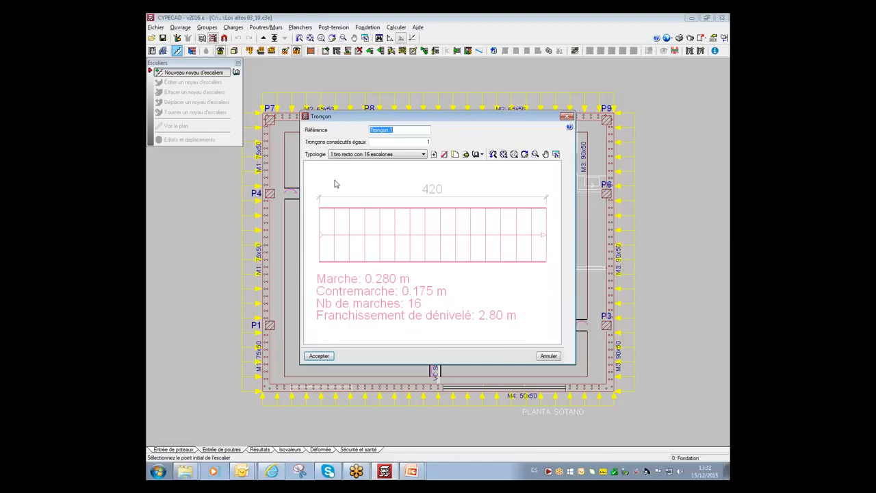
Step: Create the free-form stair typology type01 and add an unsupported quarter-turn landing after its straight flight
{"action": "left_click", "coordinate": [433, 155]}
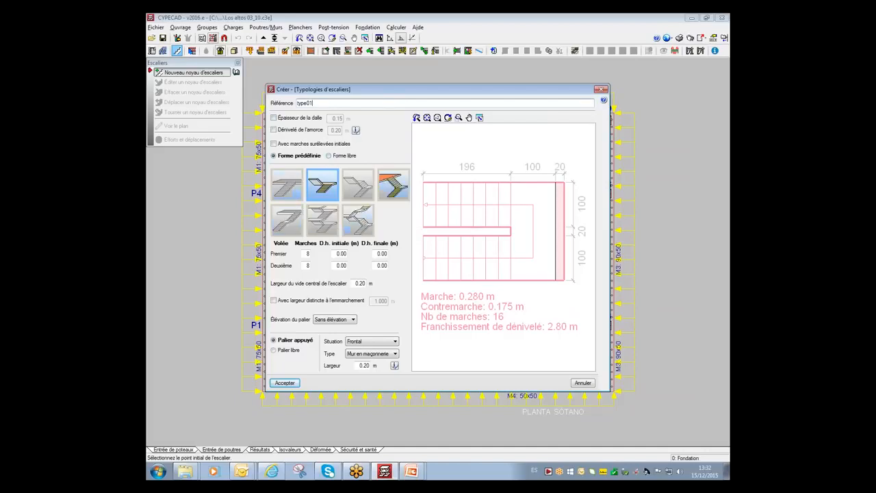
{"action": "left_click", "coordinate": [330, 156]}
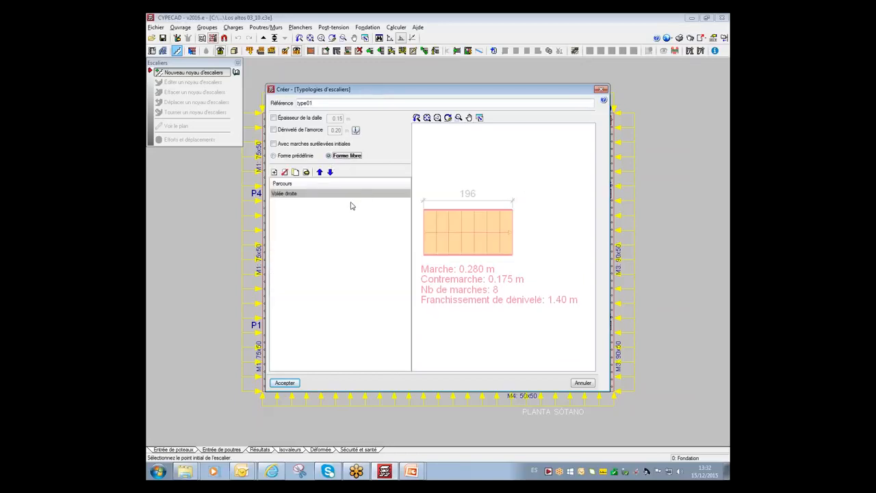
{"action": "left_click", "coordinate": [274, 172]}
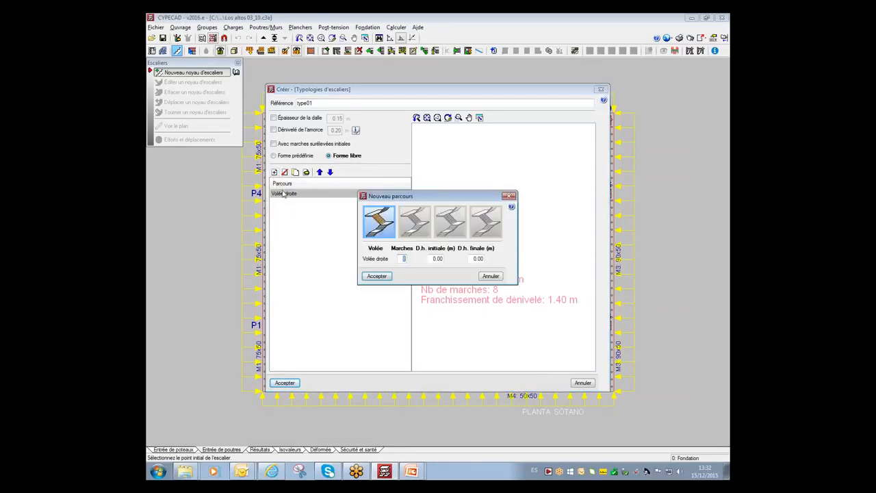
{"action": "left_click", "coordinate": [452, 221]}
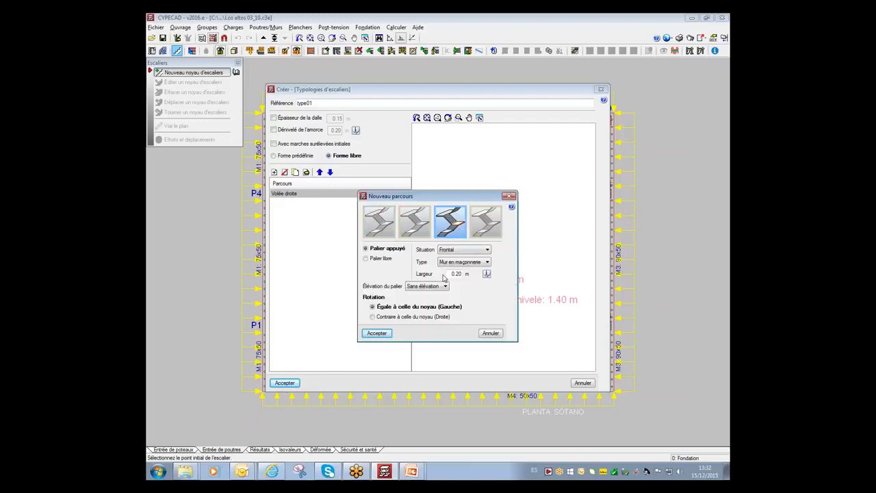
{"action": "left_click", "coordinate": [375, 260]}
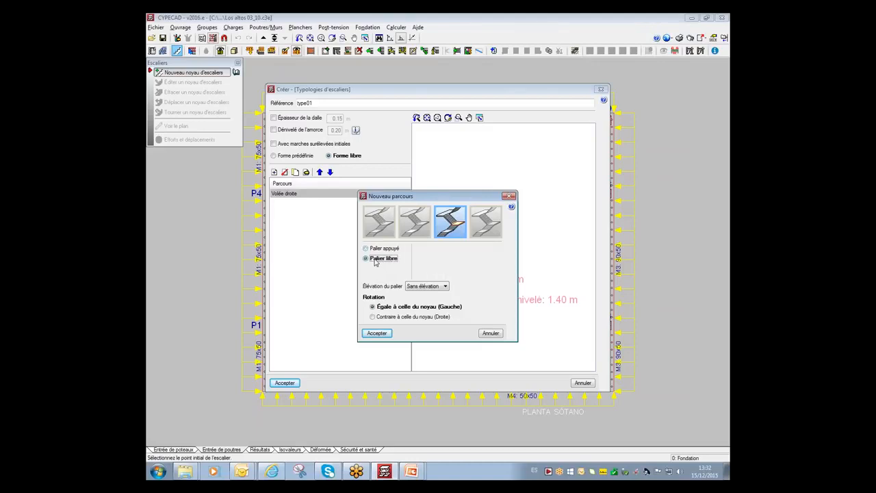
{"action": "left_click", "coordinate": [379, 333]}
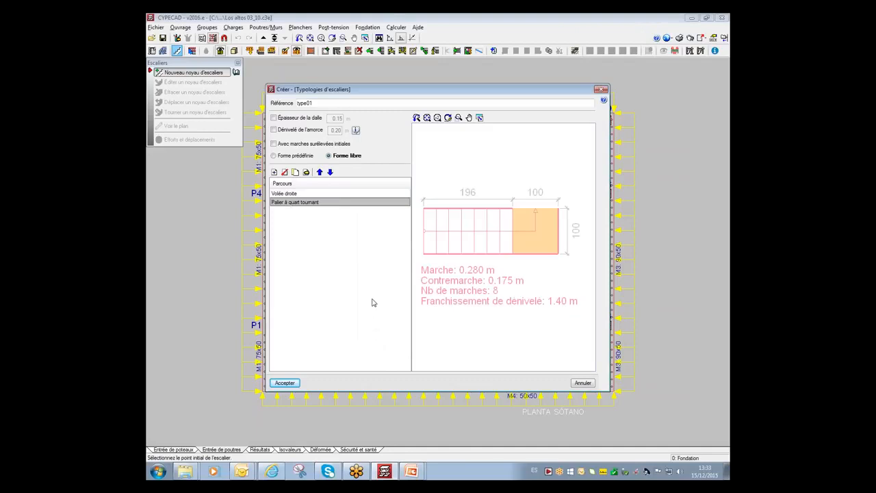
Step: Add a second straight flight with 1 step after the quarter-turn landing
{"action": "left_click", "coordinate": [274, 172]}
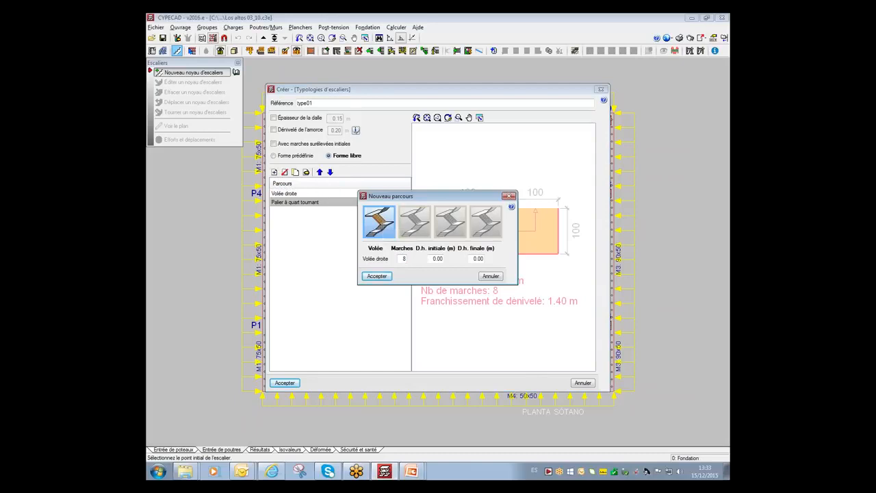
{"action": "type", "text": "1"}
{"action": "key", "text": "Tab"}
{"action": "left_click", "coordinate": [377, 276]}
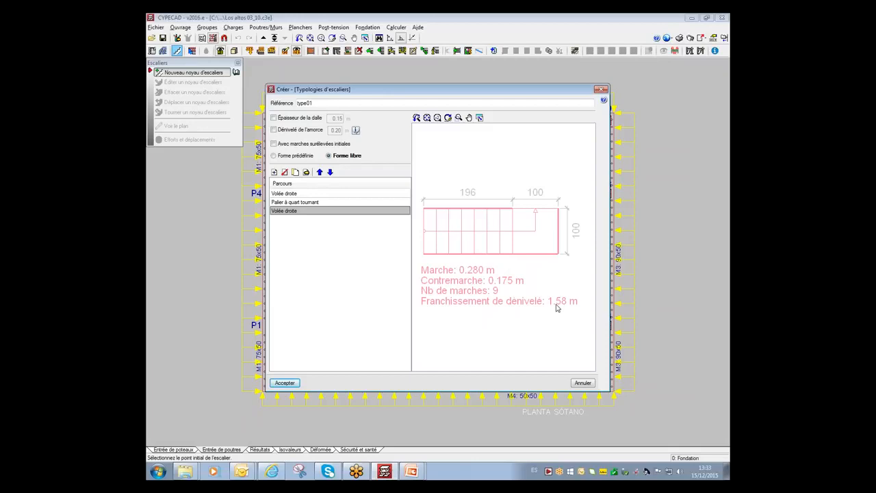
Step: Set the first straight flight to 15 steps
{"action": "left_click", "coordinate": [302, 195]}
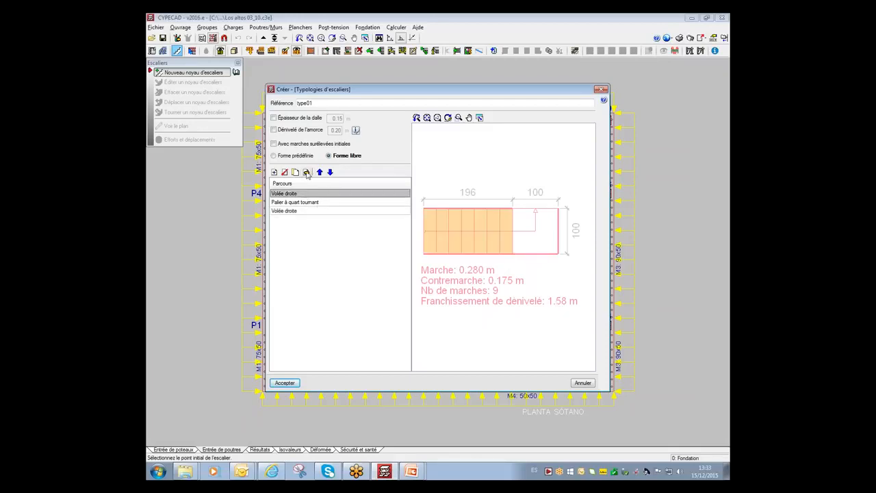
{"action": "left_click", "coordinate": [306, 172]}
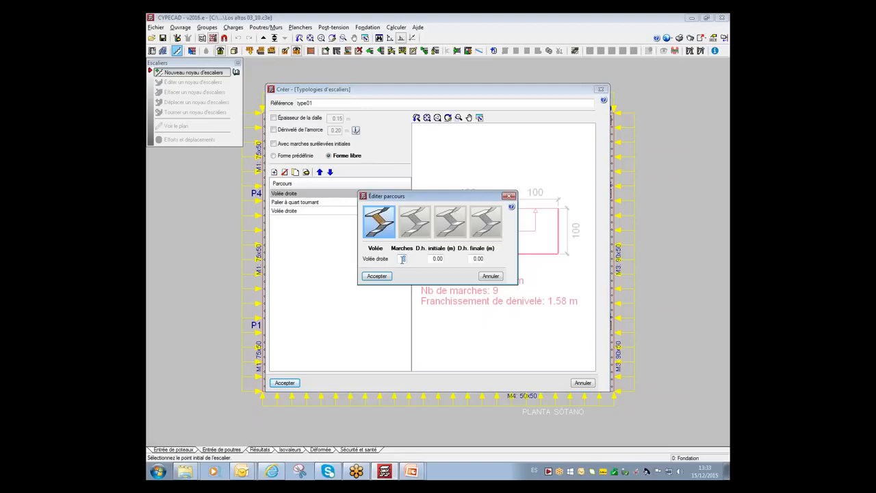
{"action": "type", "text": "15"}
{"action": "key", "text": "Tab"}
{"action": "left_click", "coordinate": [377, 278]}
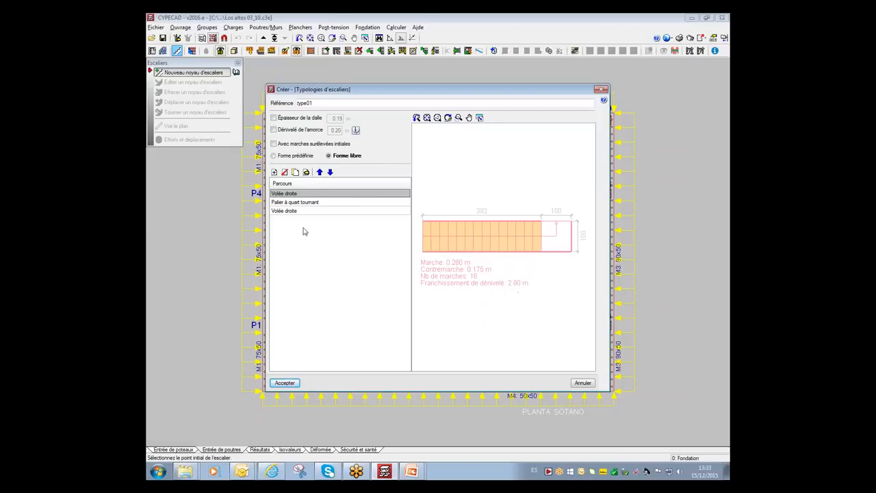
Step: Set the first straight flight to 17 steps and save the type01 typology
{"action": "left_click", "coordinate": [297, 173]}
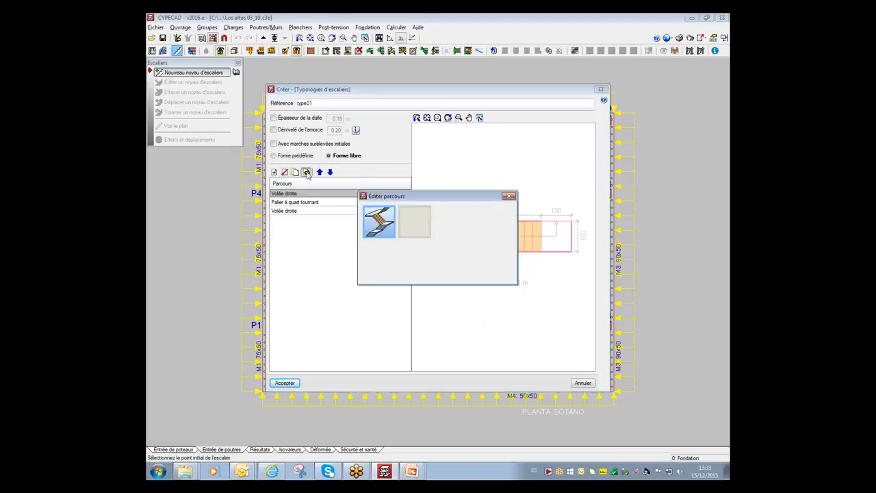
{"action": "type", "text": "1"}
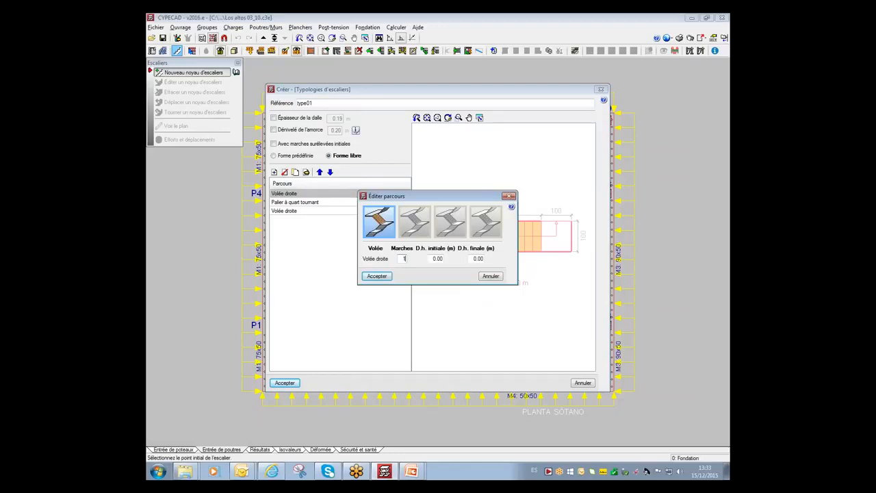
{"action": "type", "text": "8"}
{"action": "left_click", "coordinate": [378, 276]}
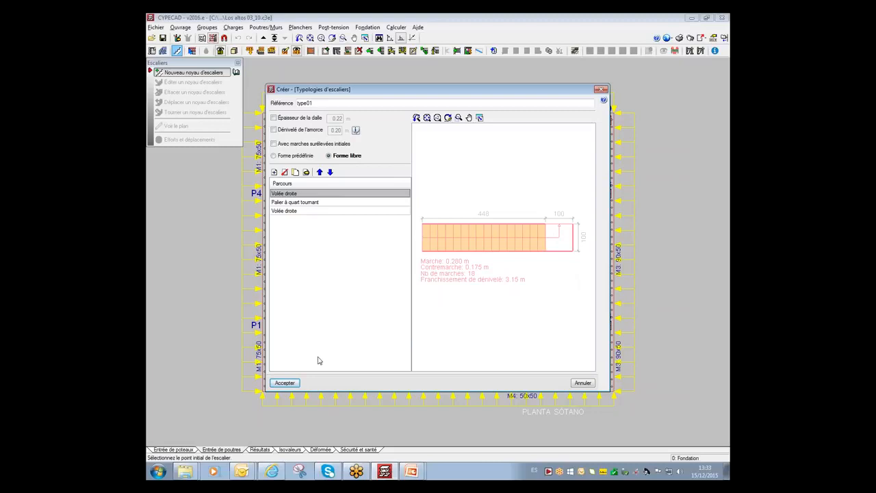
{"action": "left_click", "coordinate": [285, 383]}
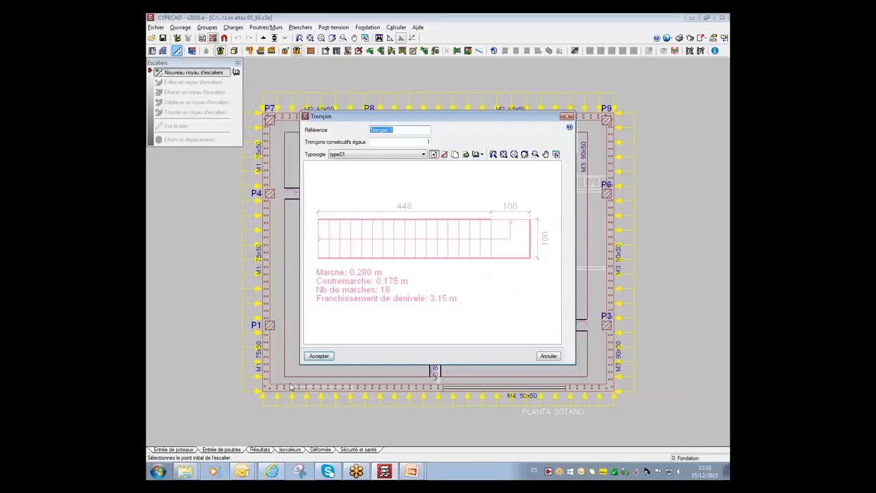
Step: Try to accept the stair section, rename its reference to type03, and try to accept it again
{"action": "left_click", "coordinate": [316, 355]}
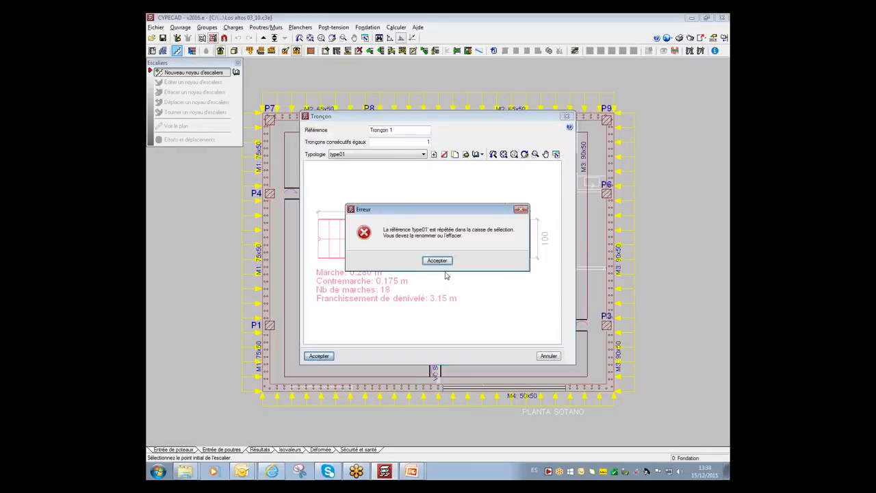
{"action": "left_click", "coordinate": [445, 261]}
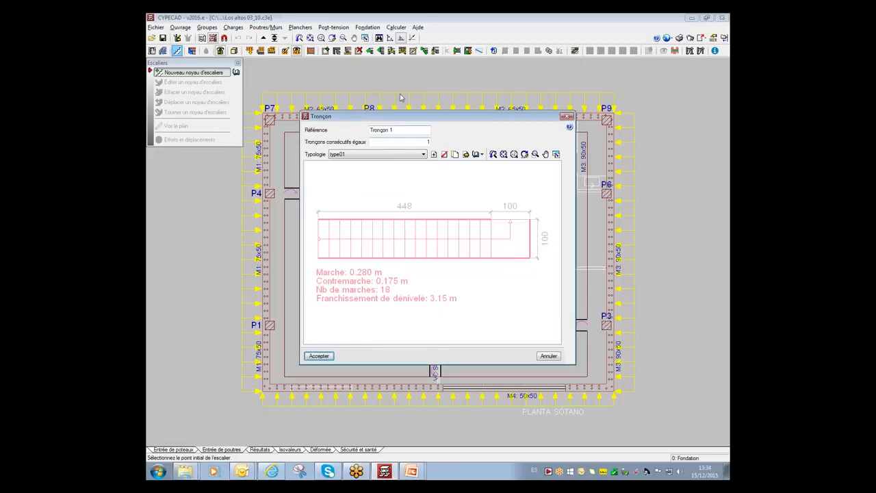
{"action": "triple_click", "coordinate": [369, 129]}
{"action": "type", "text": "type03"}
{"action": "left_click", "coordinate": [320, 356]}
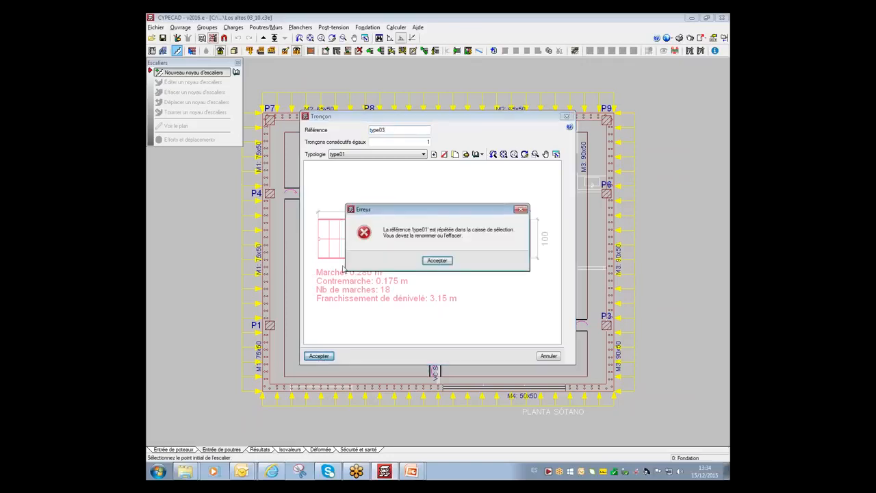
{"action": "left_click", "coordinate": [440, 260]}
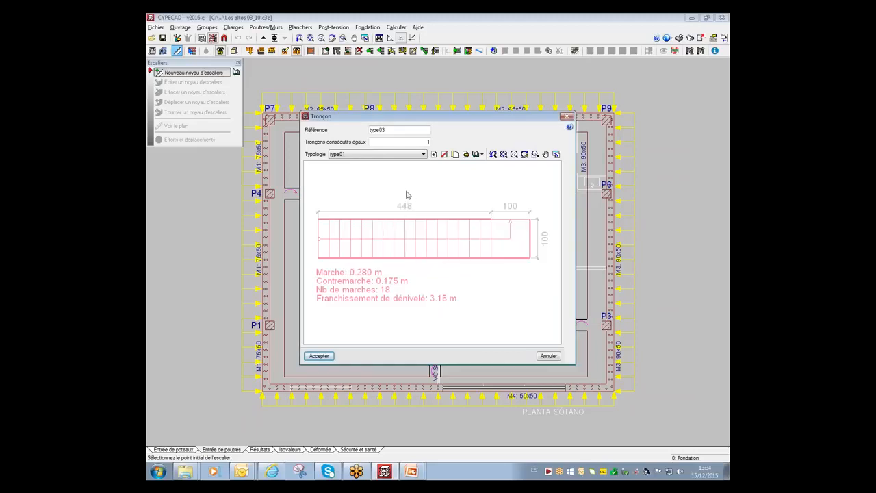
Step: Check the typology list and delete the duplicate type01 typology whose landing has a 20 cm support
{"action": "left_click", "coordinate": [386, 155]}
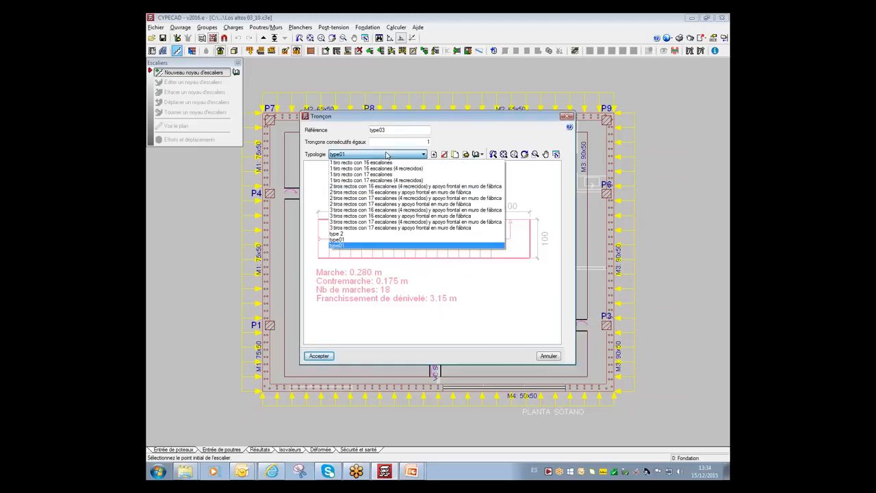
{"action": "left_click", "coordinate": [468, 140]}
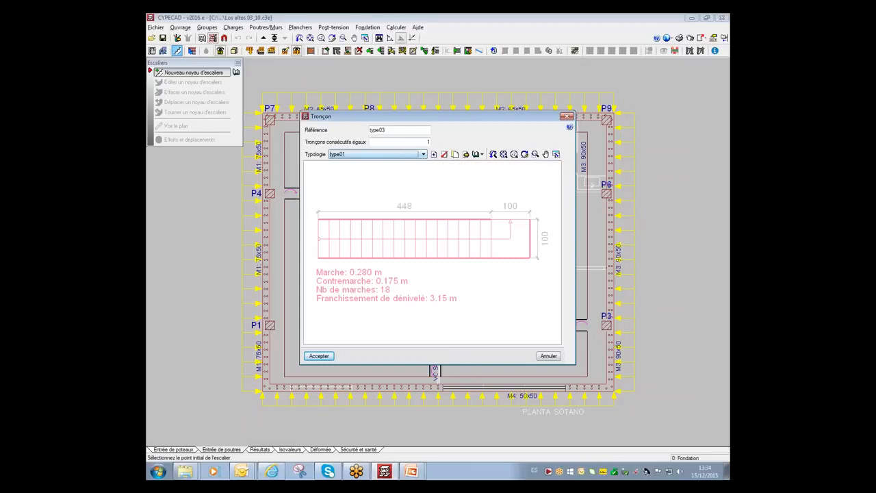
{"action": "left_click_drag", "start_coordinate": [394, 129], "coordinate": [377, 130]}
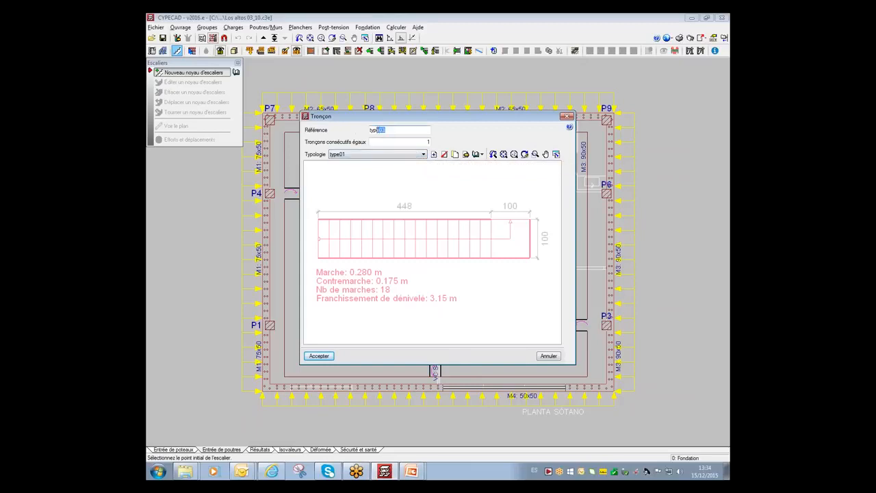
{"action": "left_click", "coordinate": [424, 154]}
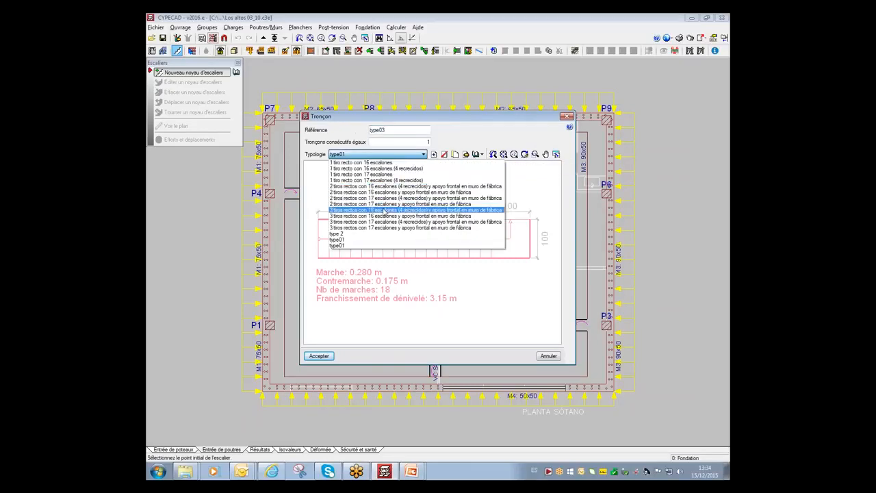
{"action": "left_click", "coordinate": [455, 142]}
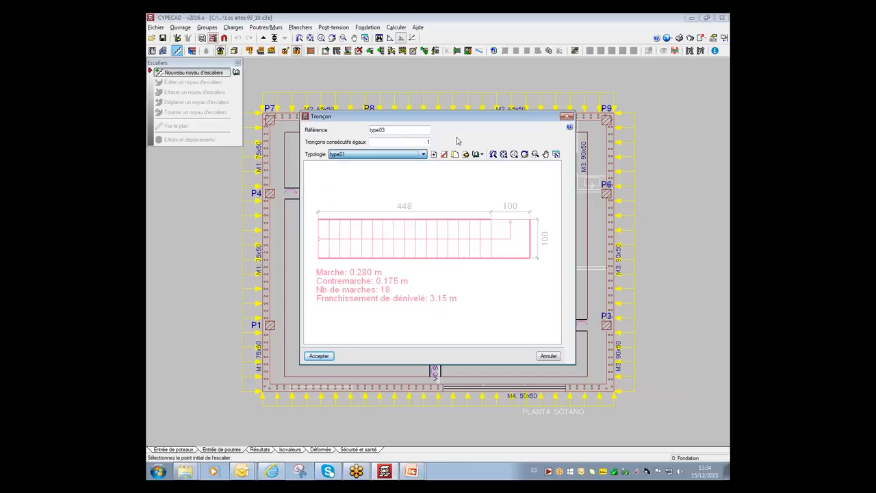
{"action": "left_click", "coordinate": [371, 155]}
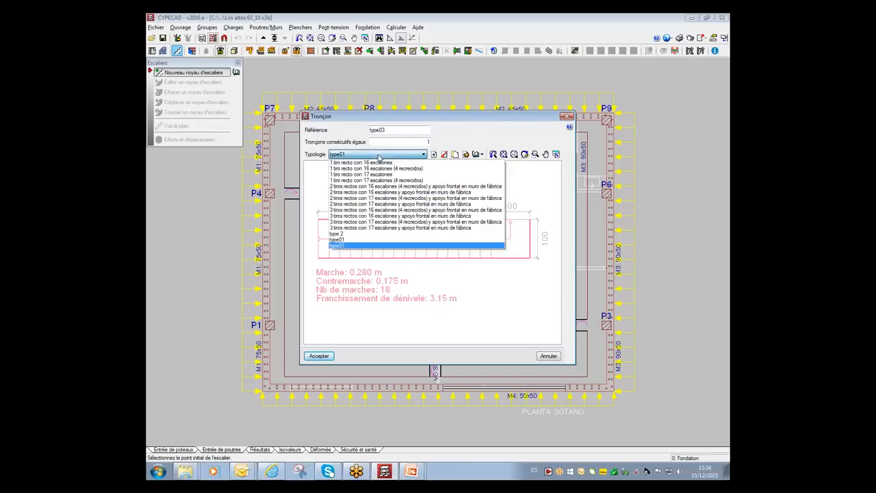
{"action": "left_click", "coordinate": [360, 240]}
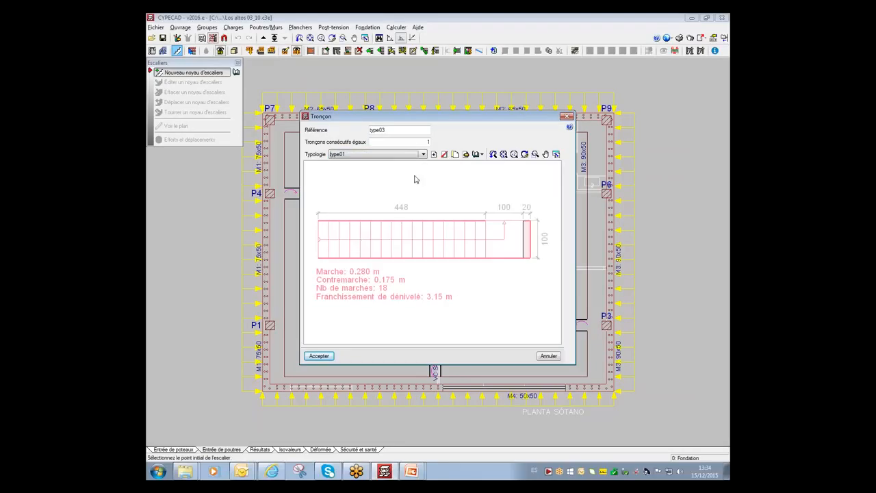
{"action": "left_click", "coordinate": [444, 154]}
{"action": "left_click", "coordinate": [359, 259]}
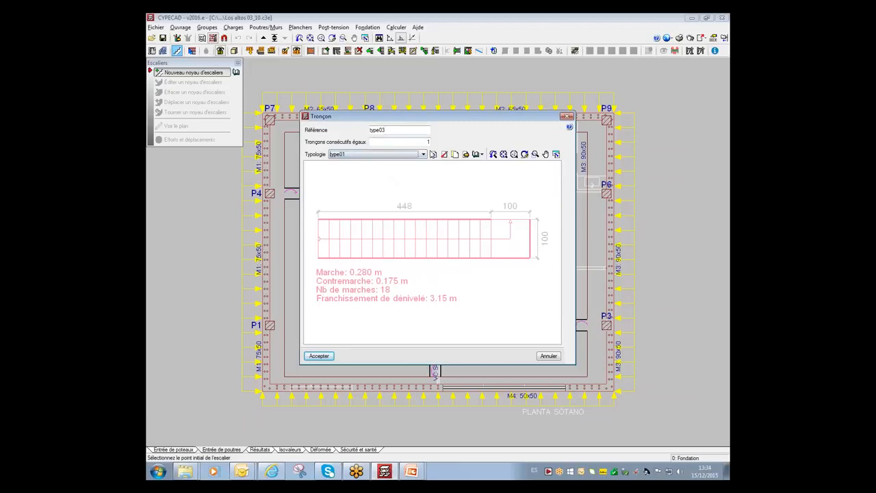
Step: Accept the type03 section and set the stair core's rotation to Droite
{"action": "left_click", "coordinate": [318, 356]}
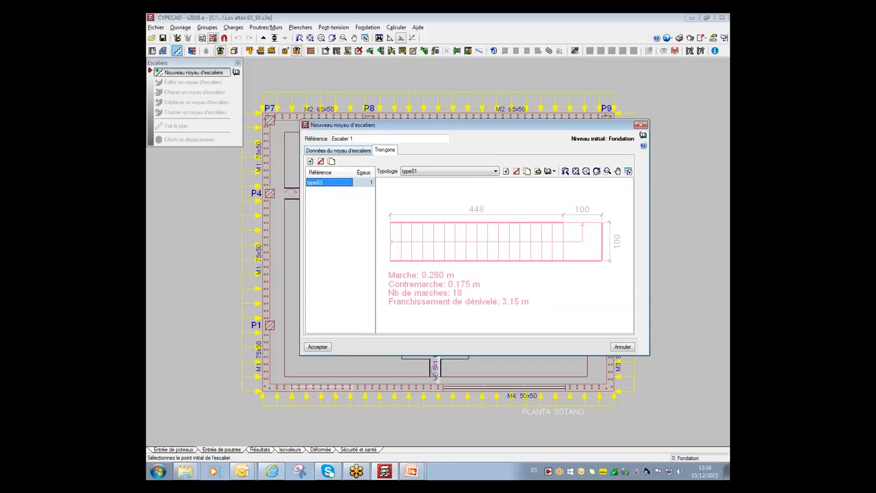
{"action": "left_click", "coordinate": [338, 150]}
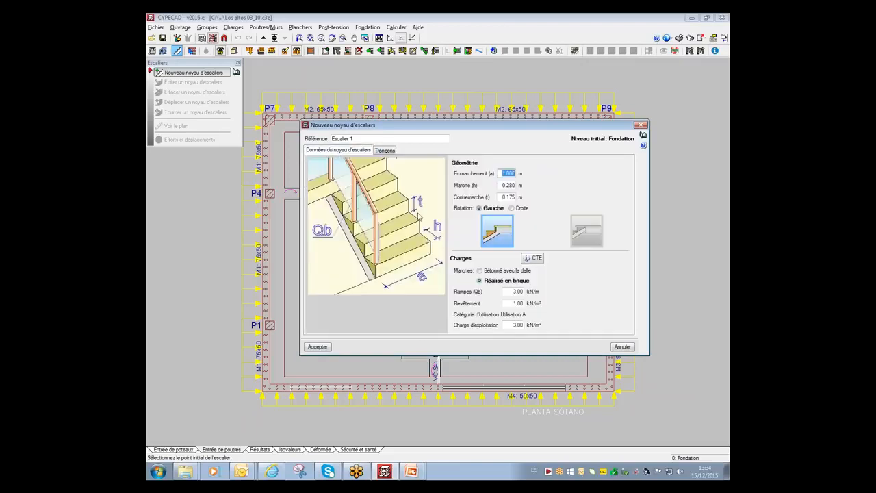
{"action": "left_click", "coordinate": [514, 208]}
{"action": "left_click", "coordinate": [381, 151]}
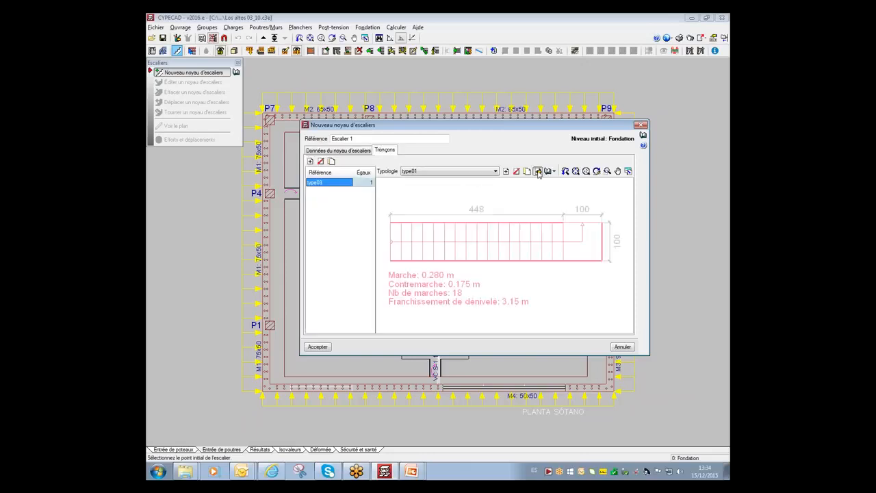
Step: Check the type01 typology, accept the stair core and place it on the foundation plan beside P13, over the stair outline along wall M2
{"action": "left_click", "coordinate": [516, 171]}
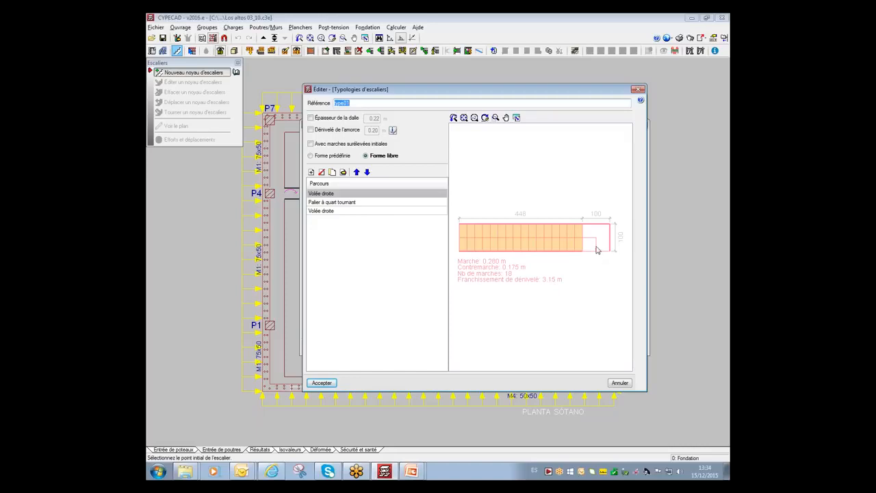
{"action": "left_click", "coordinate": [320, 384]}
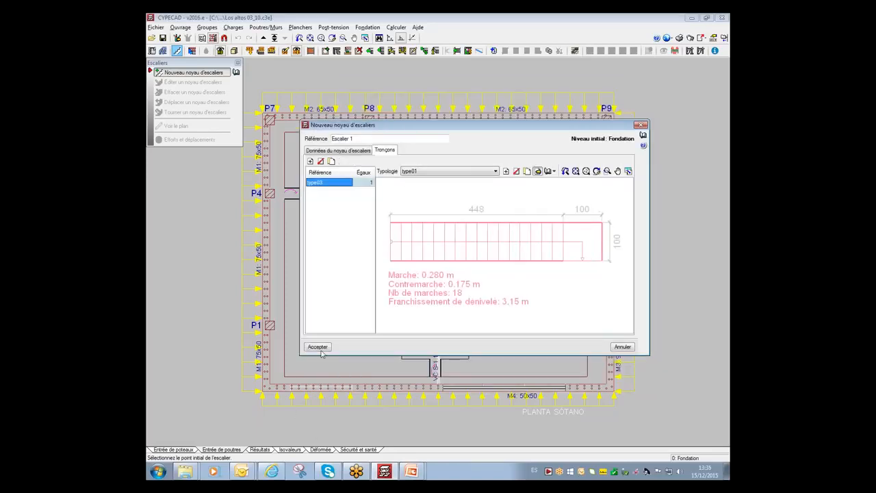
{"action": "left_click", "coordinate": [319, 347]}
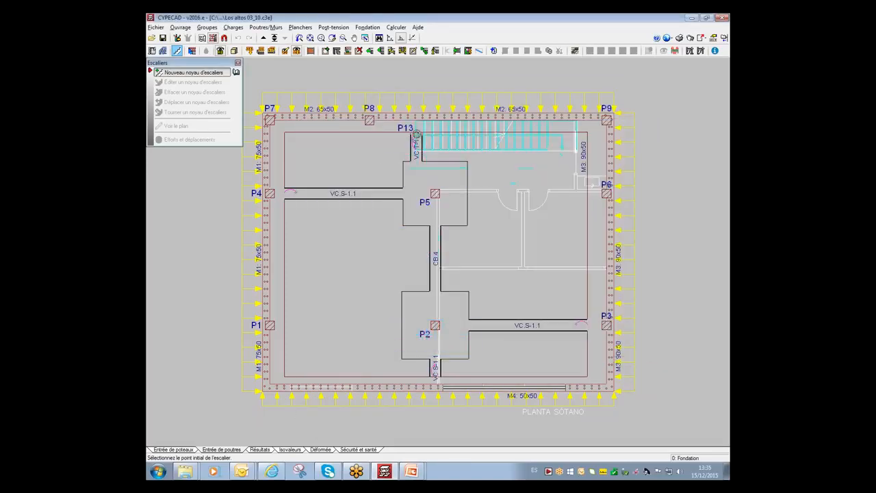
{"action": "left_click", "coordinate": [417, 135]}
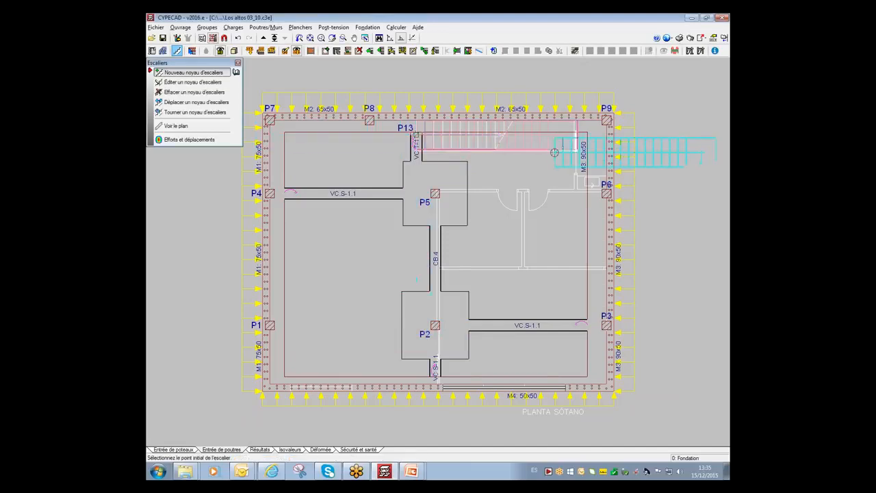
{"action": "left_click", "coordinate": [523, 197]}
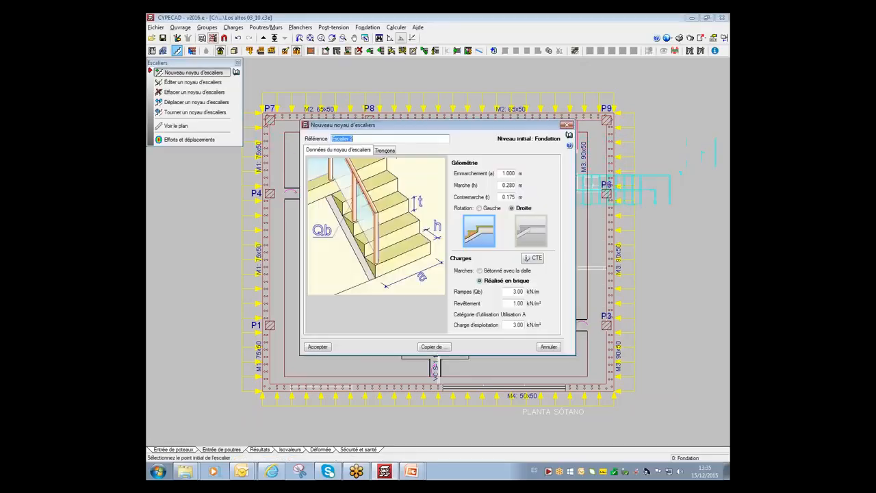
{"action": "left_click", "coordinate": [548, 346]}
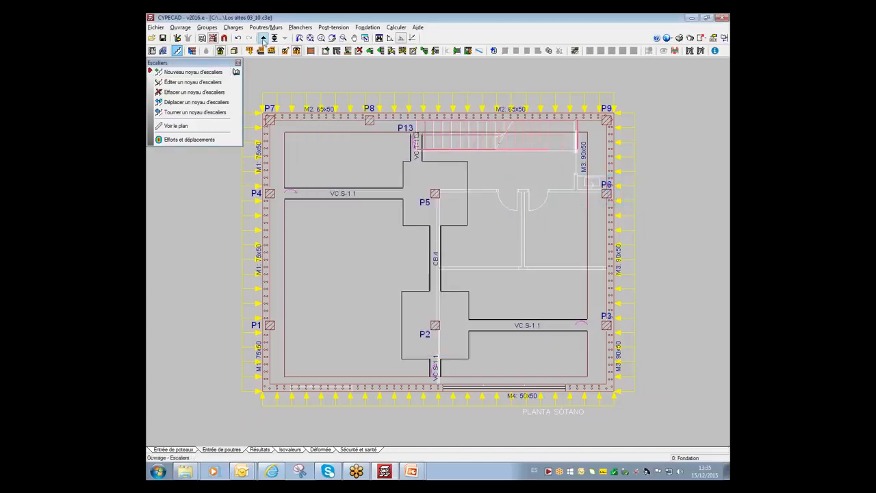
Step: Calculate the new stair core from the Plancher 1 plan and review its reinforcement drawing
{"action": "left_click", "coordinate": [263, 38]}
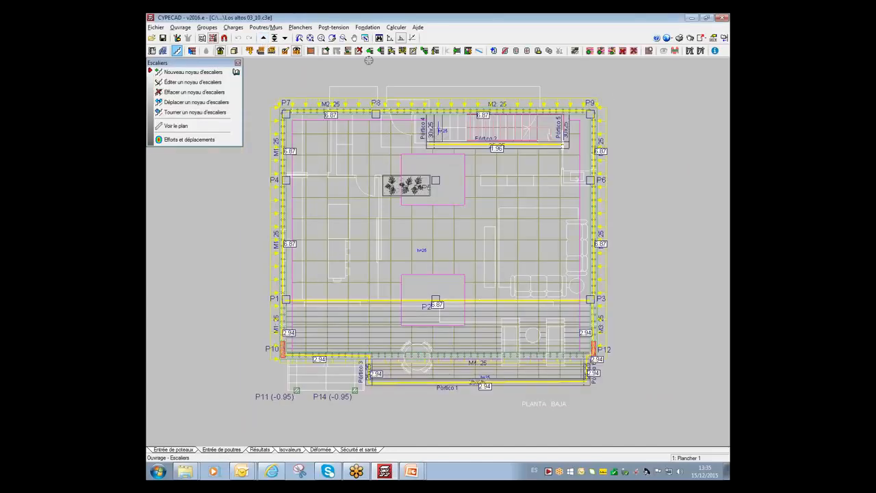
{"action": "left_click", "coordinate": [342, 37]}
{"action": "left_click_drag", "start_coordinate": [448, 96], "coordinate": [576, 176]}
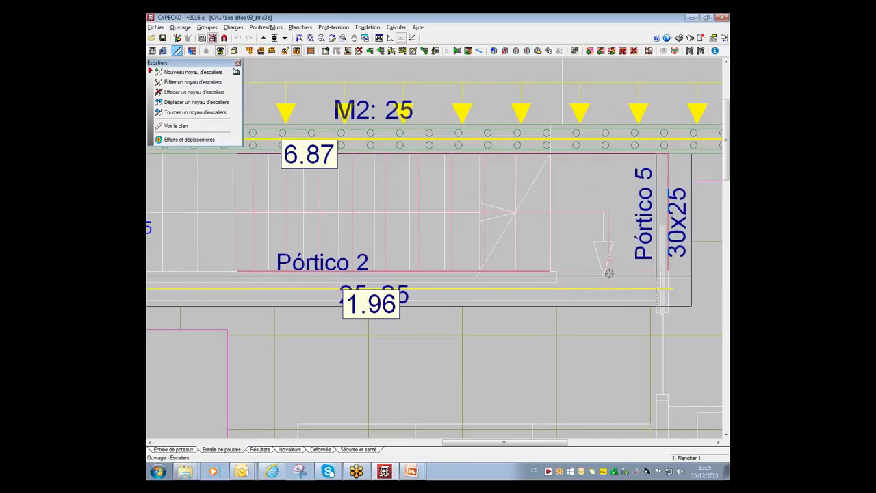
{"action": "left_click", "coordinate": [184, 126]}
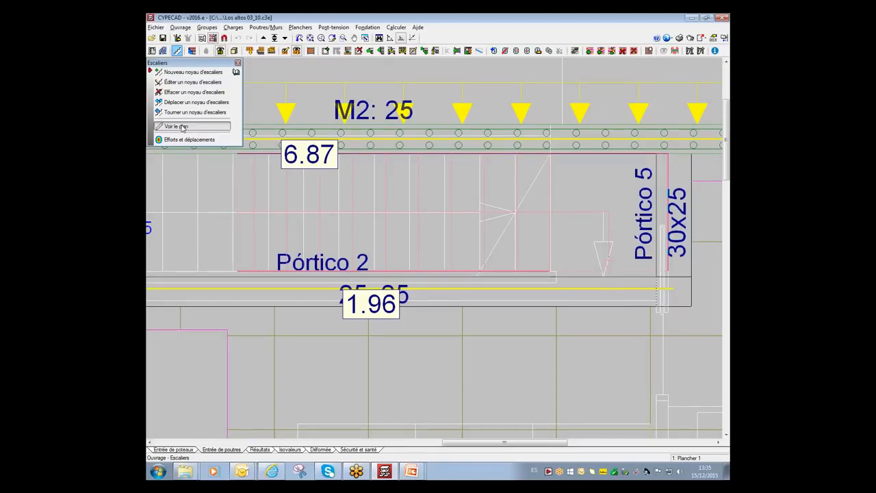
{"action": "left_click", "coordinate": [507, 216]}
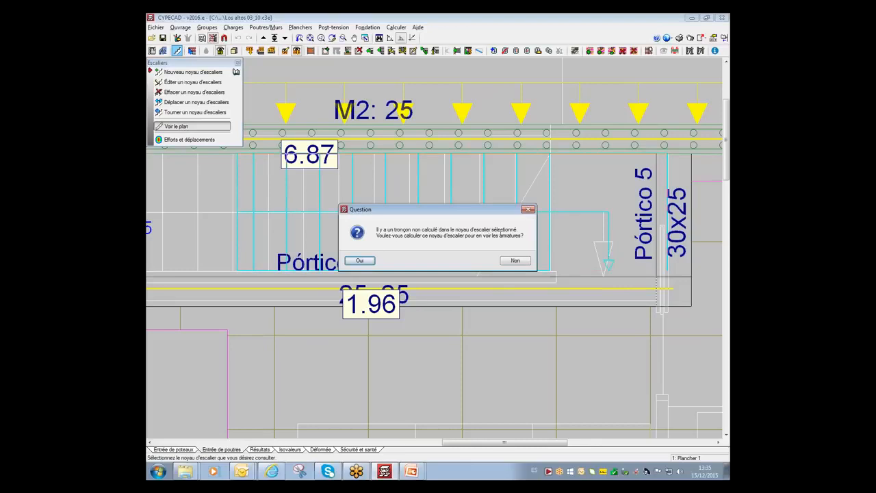
{"action": "left_click", "coordinate": [359, 261]}
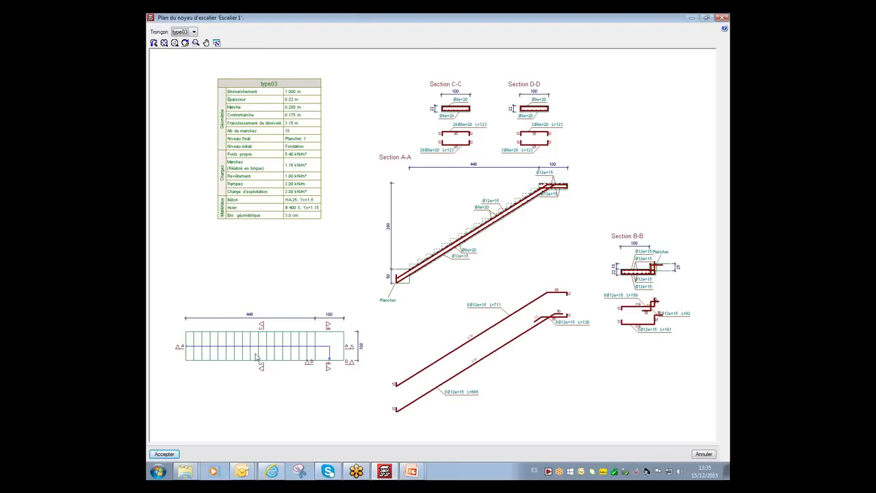
{"action": "left_click", "coordinate": [721, 18]}
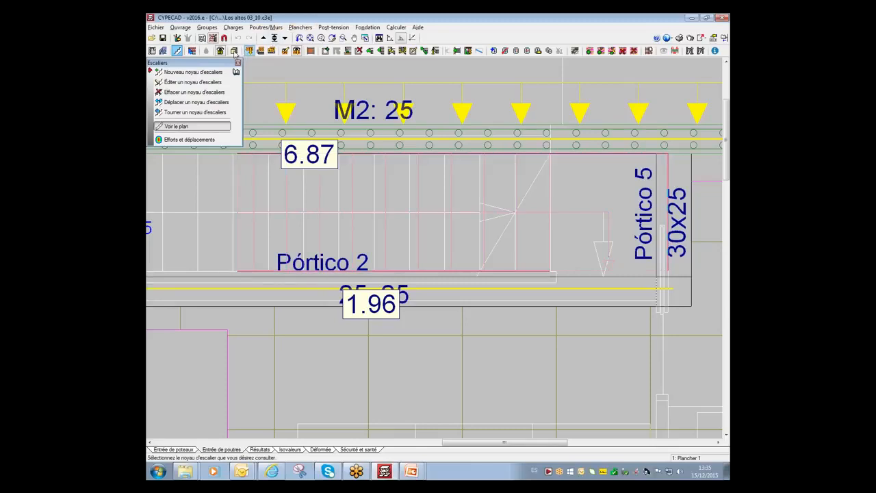
Step: Inspect the new basement stair in the building's 3D model
{"action": "left_click", "coordinate": [234, 50]}
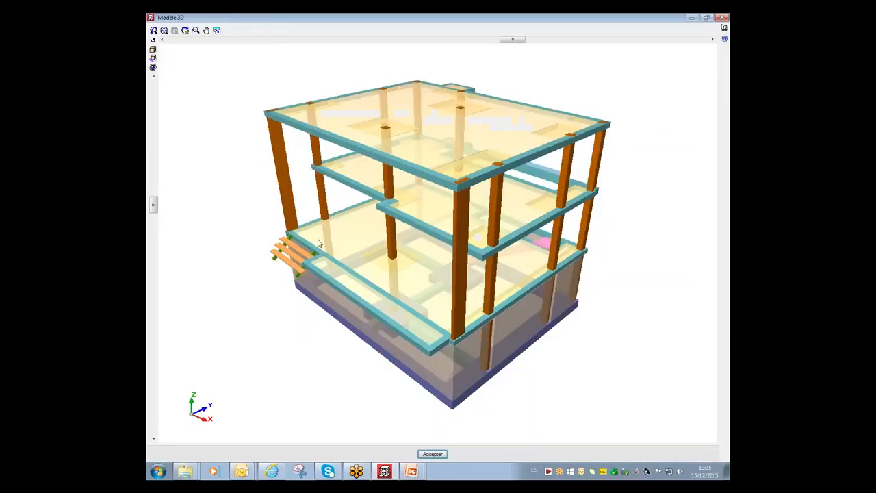
{"action": "left_click_drag", "start_coordinate": [318, 239], "coordinate": [180, 221]}
{"action": "left_click_drag", "start_coordinate": [411, 316], "coordinate": [289, 313]}
{"action": "left_click", "coordinate": [153, 49]}
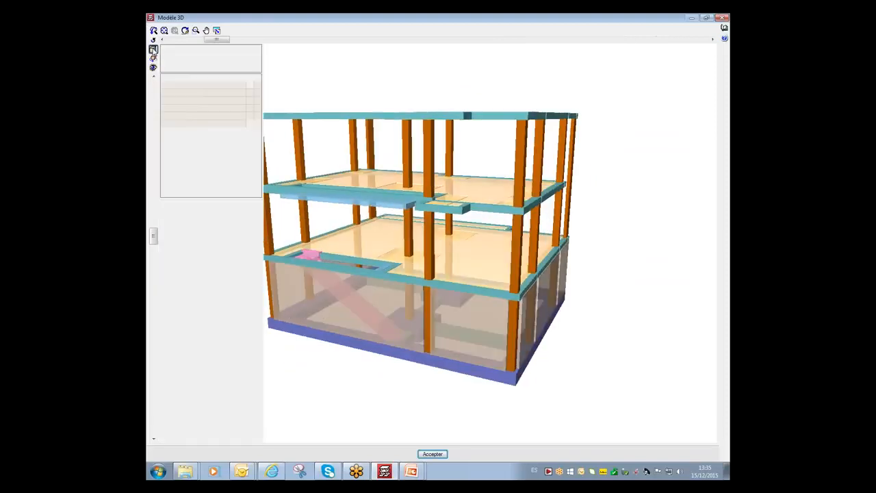
{"action": "left_click", "coordinate": [250, 108]}
{"action": "left_click_drag", "start_coordinate": [376, 311], "coordinate": [413, 331]}
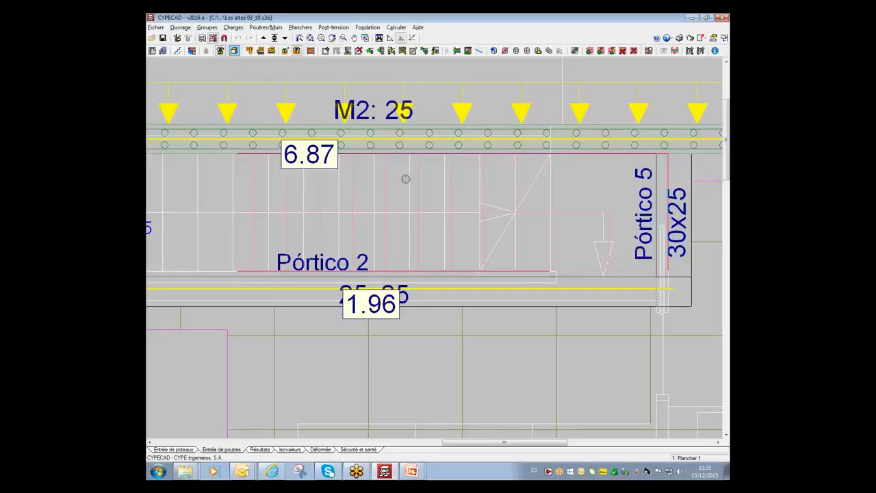
Step: Examine the stair loads on Pórtico 2 of Plancher 1 and compare the stair opening on the Plancher 2 plan
{"action": "scroll", "coordinate": [406, 180], "scroll_direction": "down", "scroll_amount": 3}
{"action": "scroll", "coordinate": [405, 180], "scroll_direction": "up", "scroll_amount": 1}
{"action": "scroll", "coordinate": [405, 181], "scroll_direction": "down", "scroll_amount": 2}
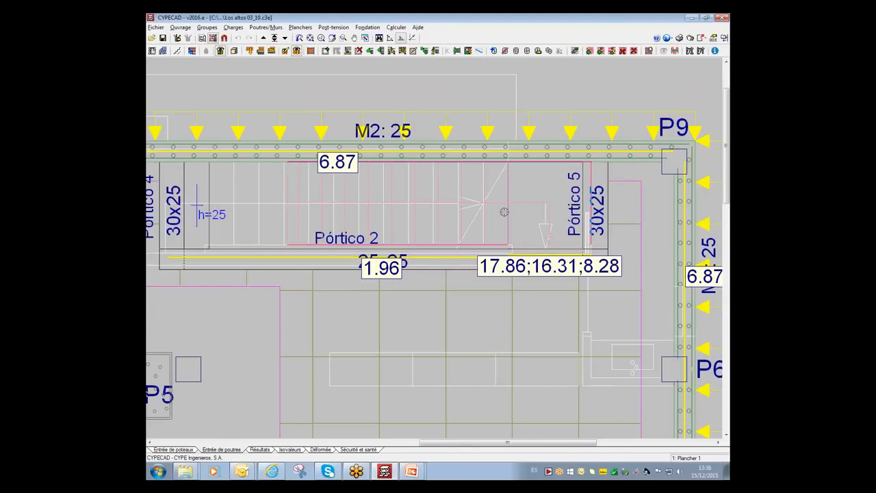
{"action": "scroll", "coordinate": [586, 268], "scroll_direction": "up", "scroll_amount": 2}
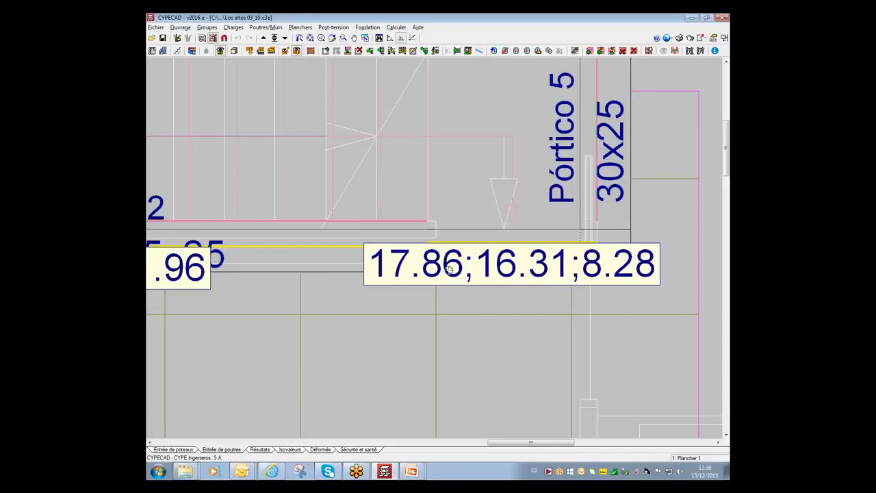
{"action": "scroll", "coordinate": [448, 269], "scroll_direction": "down", "scroll_amount": 3}
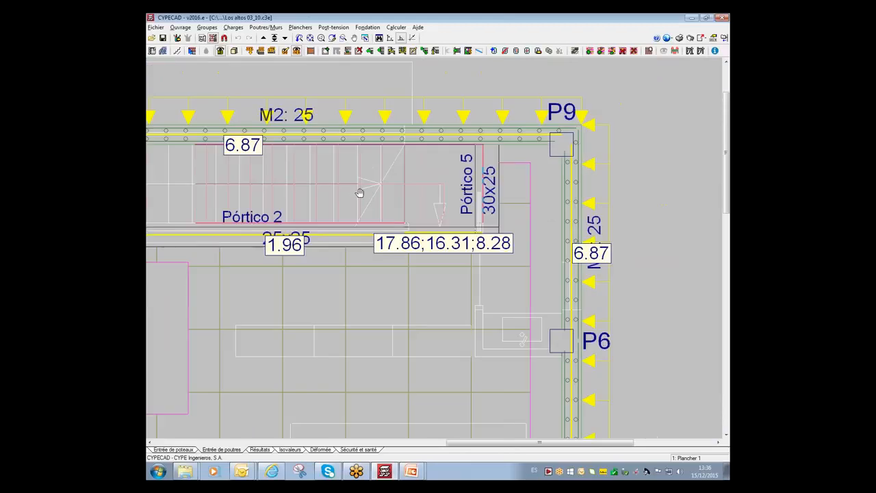
{"action": "middle_click_drag", "start_coordinate": [359, 193], "coordinate": [378, 201]}
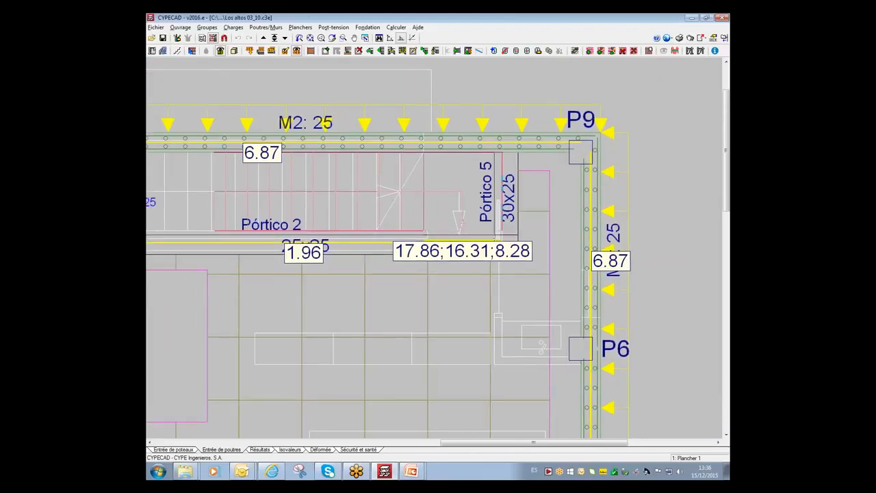
{"action": "left_click", "coordinate": [310, 39]}
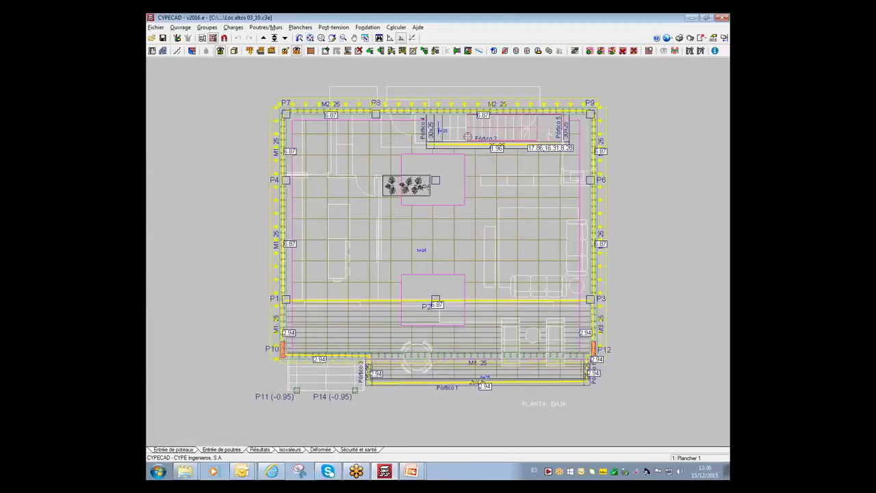
{"action": "left_click", "coordinate": [264, 38]}
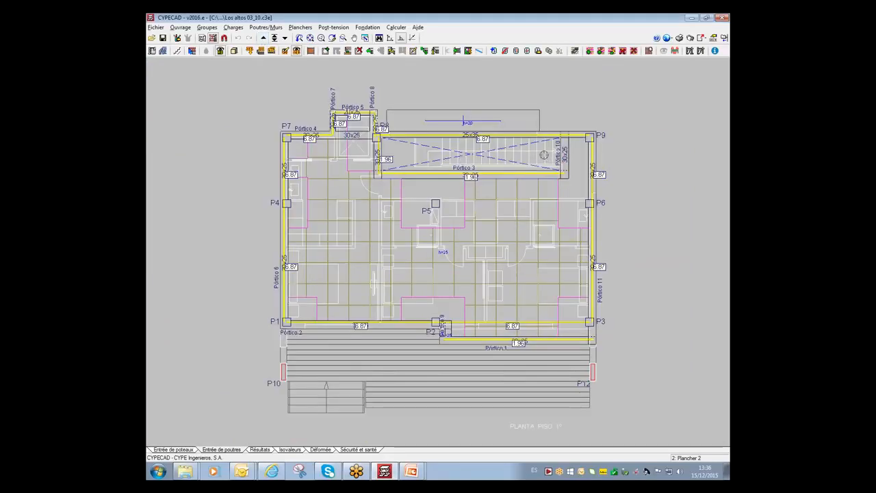
{"action": "left_click", "coordinate": [285, 38]}
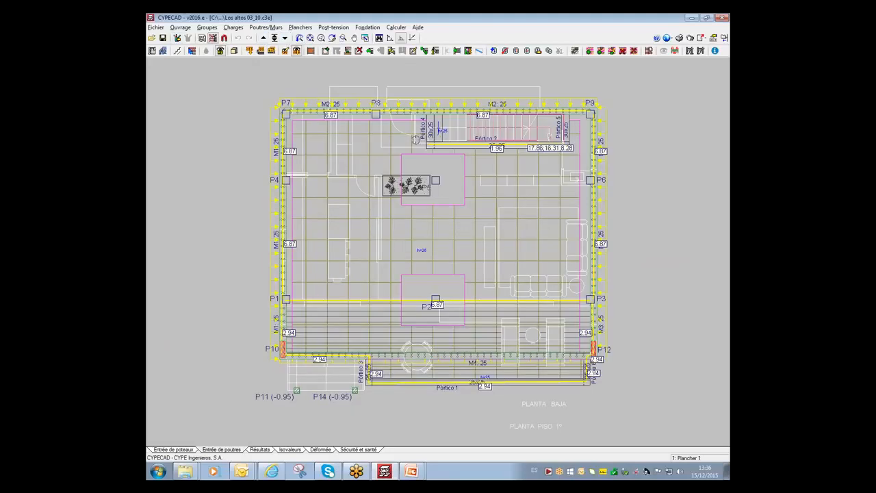
Step: Start a new stair core on Plancher 1 and create a stair typology with the predefined single straight flight
{"action": "left_click", "coordinate": [177, 51]}
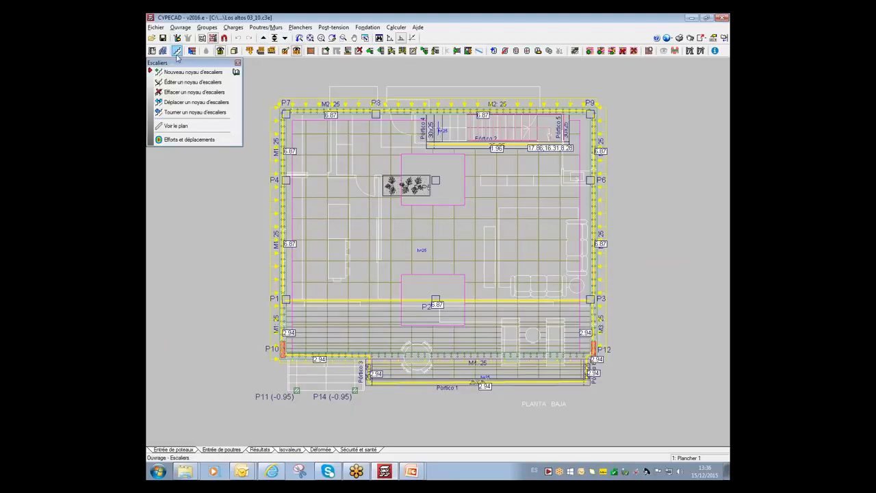
{"action": "left_click", "coordinate": [180, 72]}
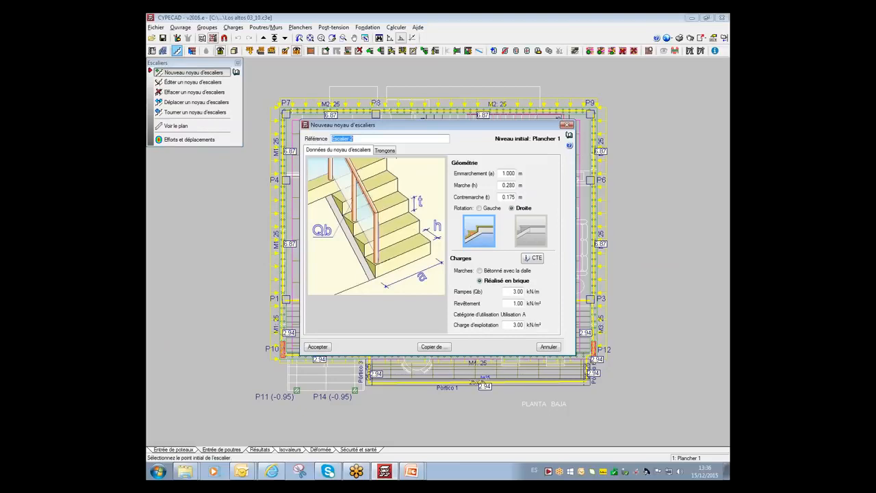
{"action": "left_click", "coordinate": [385, 151]}
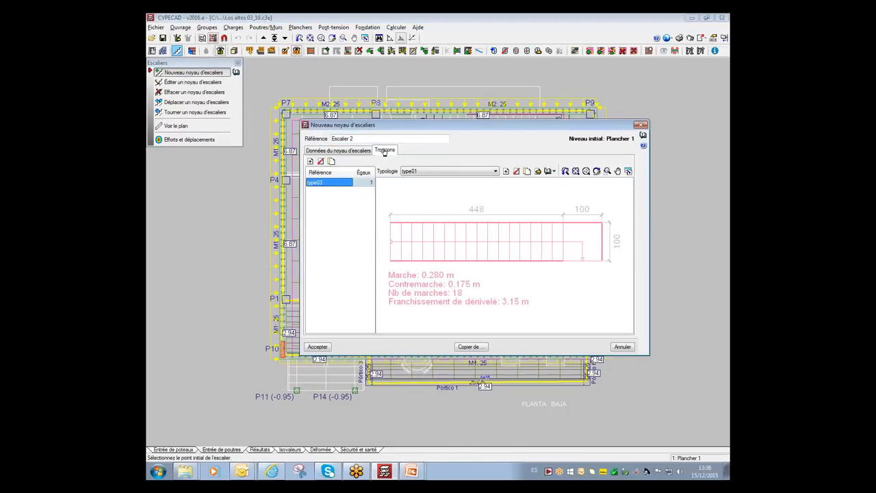
{"action": "left_click", "coordinate": [506, 171]}
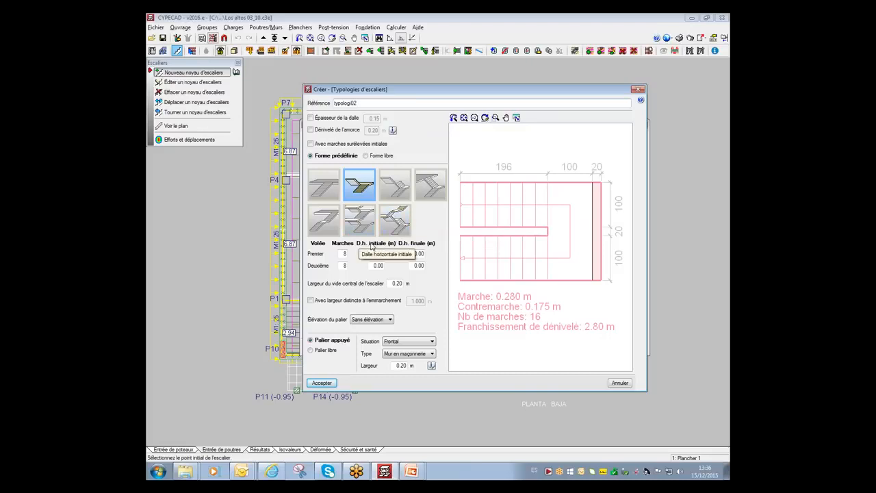
{"action": "left_click", "coordinate": [322, 191]}
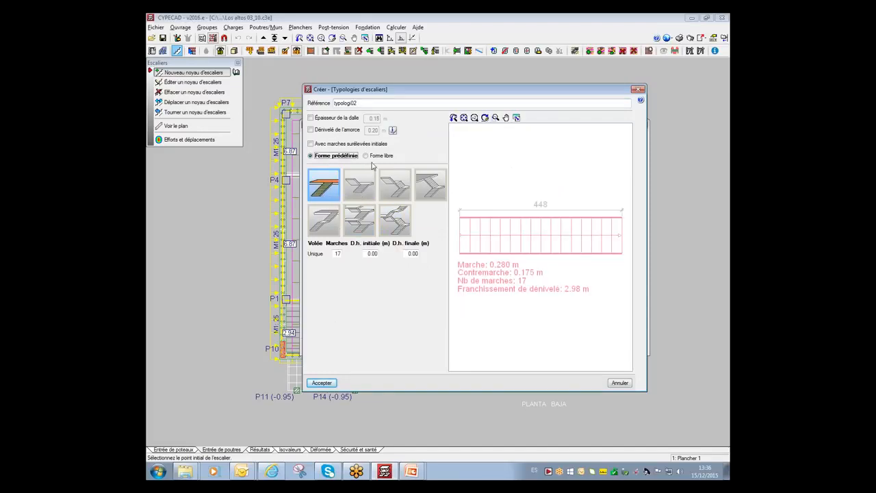
Step: Add initial raised steps to the typology, using the quarter-turn form with 2 steps and the same rotation as the core (Droite)
{"action": "left_click", "coordinate": [312, 144]}
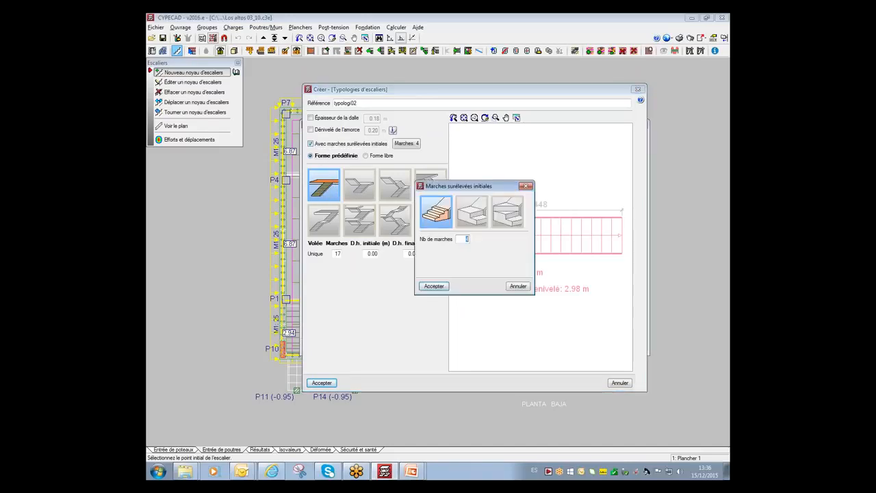
{"action": "left_click", "coordinate": [477, 217]}
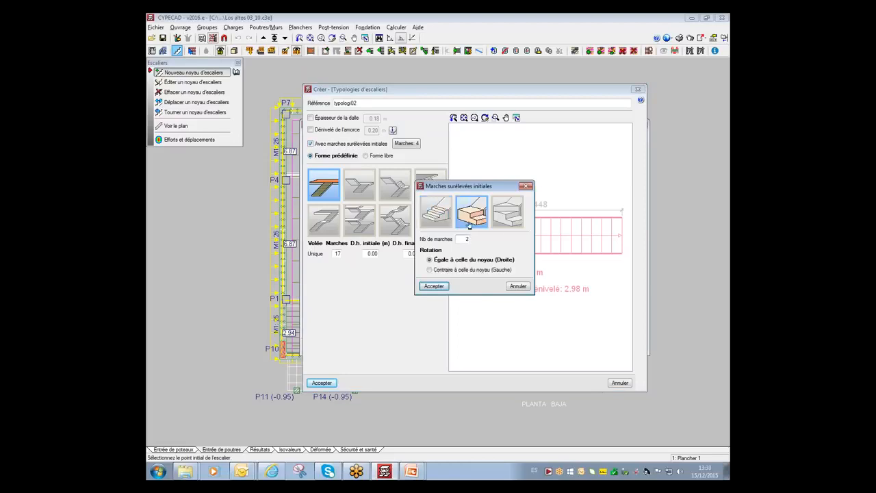
{"action": "left_click", "coordinate": [435, 286]}
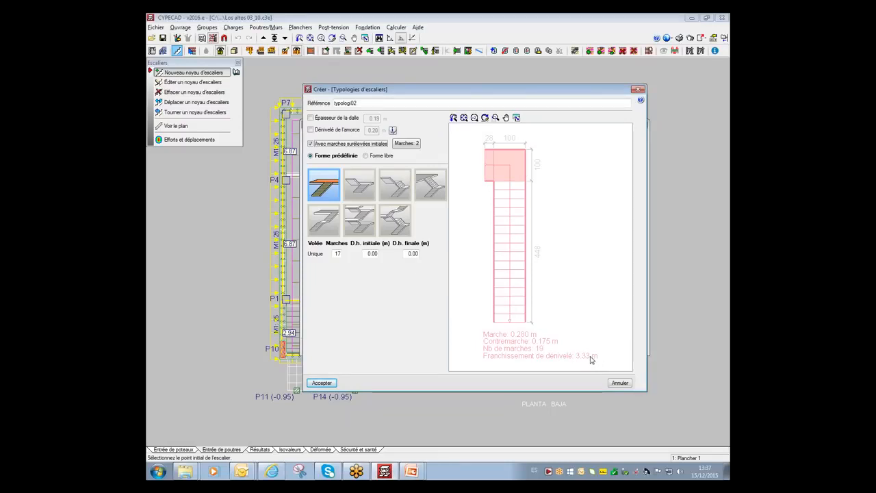
Step: Try the single straight flight with 15 steps
{"action": "double_click", "coordinate": [336, 253]}
{"action": "type", "text": "15"}
{"action": "key", "text": "Tab"}
Step: Set the single flight to 16 steps with a final horizontal offset of 0.75 m and accept the stair typology
{"action": "double_click", "coordinate": [337, 253]}
{"action": "type", "text": "16"}
{"action": "key", "text": "Tab"}
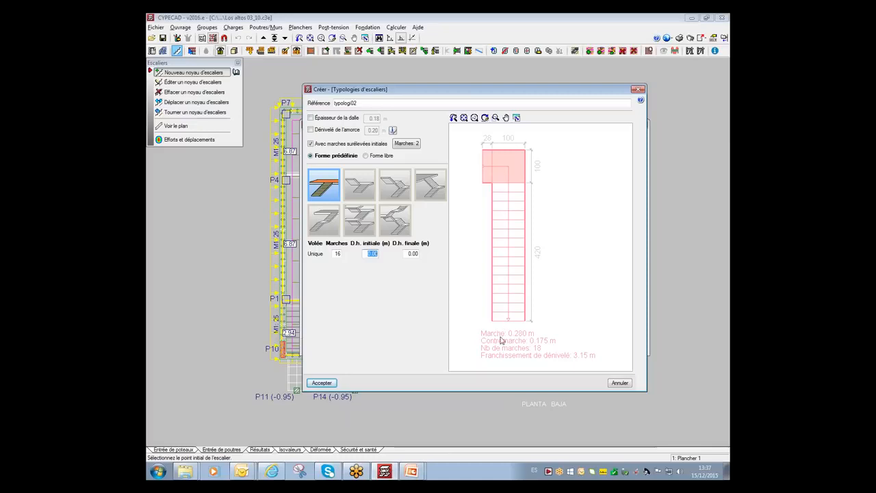
{"action": "double_click", "coordinate": [408, 253]}
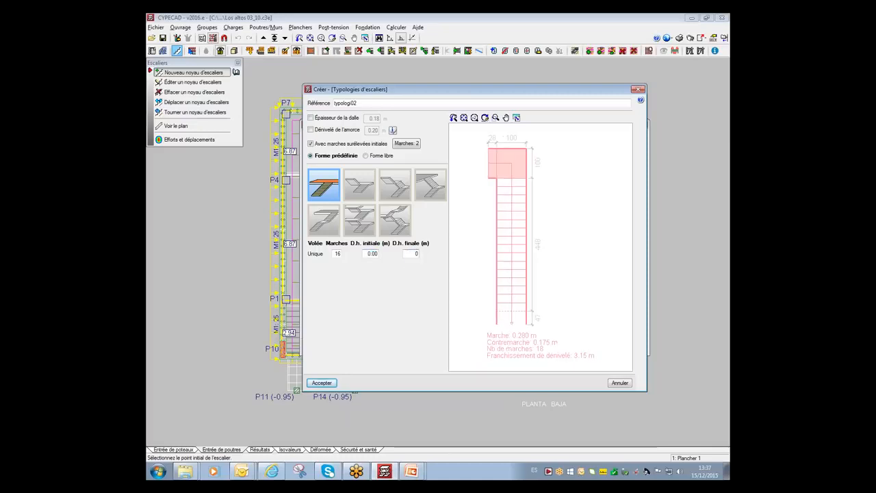
{"action": "left_click", "coordinate": [322, 383]}
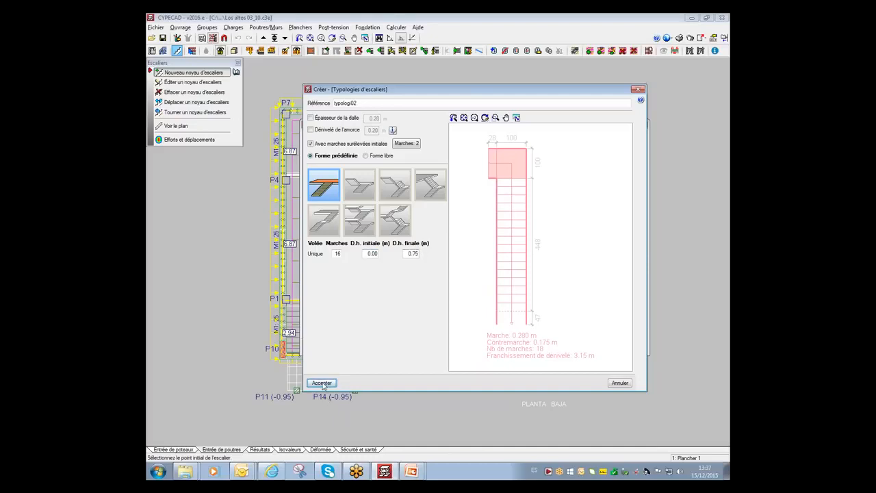
Step: Accept the stair core and place it on Plancher 1 at Pórtico 4, with the flight running along Pórtico 2 toward P9
{"action": "scroll", "coordinate": [500, 297], "scroll_direction": "up", "scroll_amount": 2}
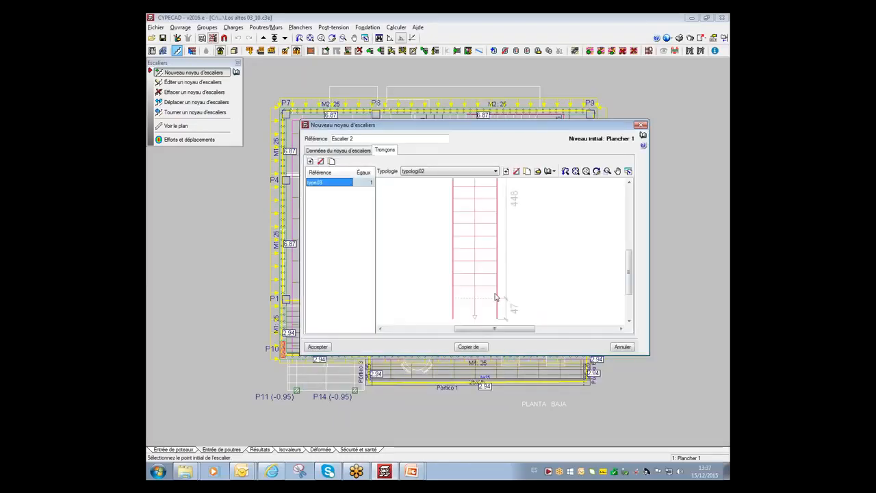
{"action": "scroll", "coordinate": [505, 320], "scroll_direction": "down", "scroll_amount": 2}
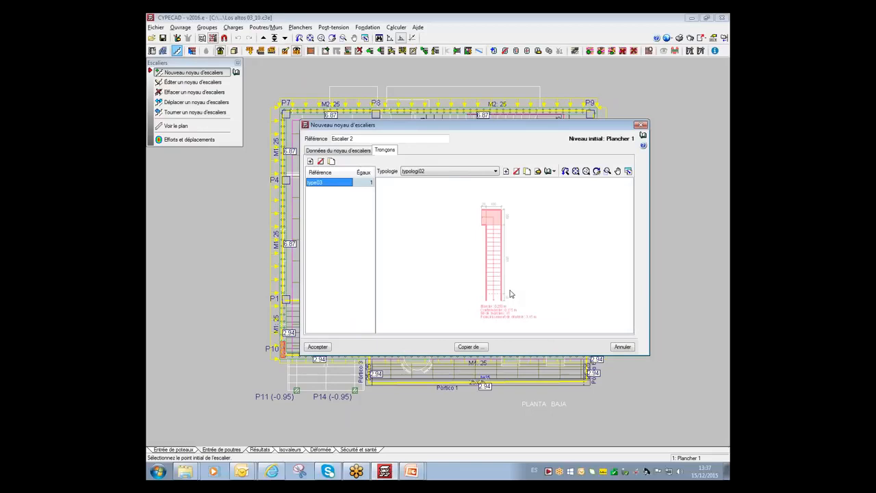
{"action": "left_click", "coordinate": [318, 346]}
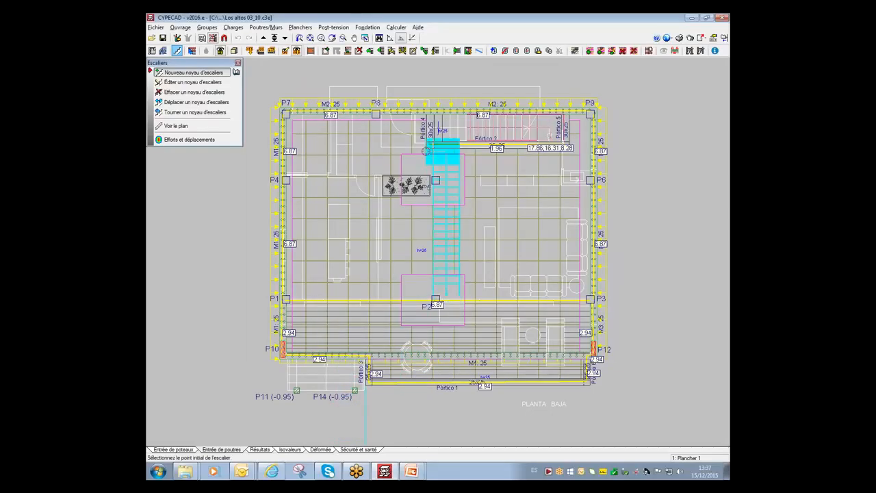
{"action": "scroll", "coordinate": [431, 145], "scroll_direction": "up", "scroll_amount": 1}
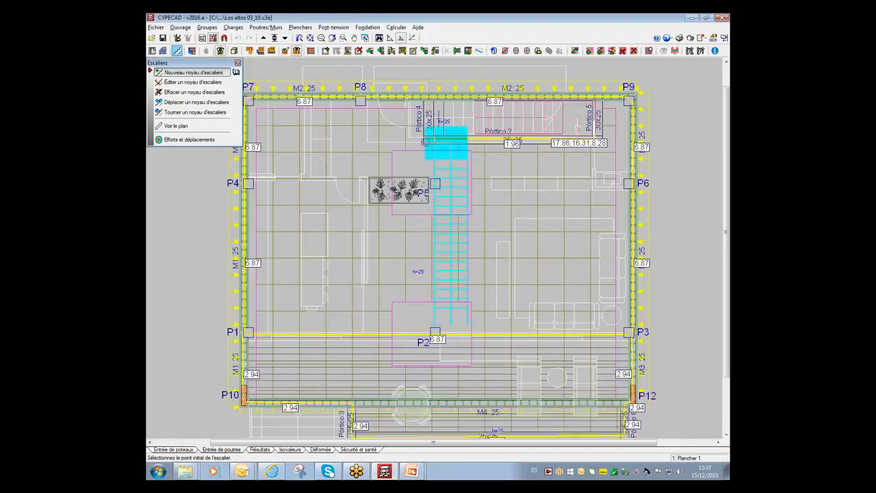
{"action": "left_click", "coordinate": [425, 138]}
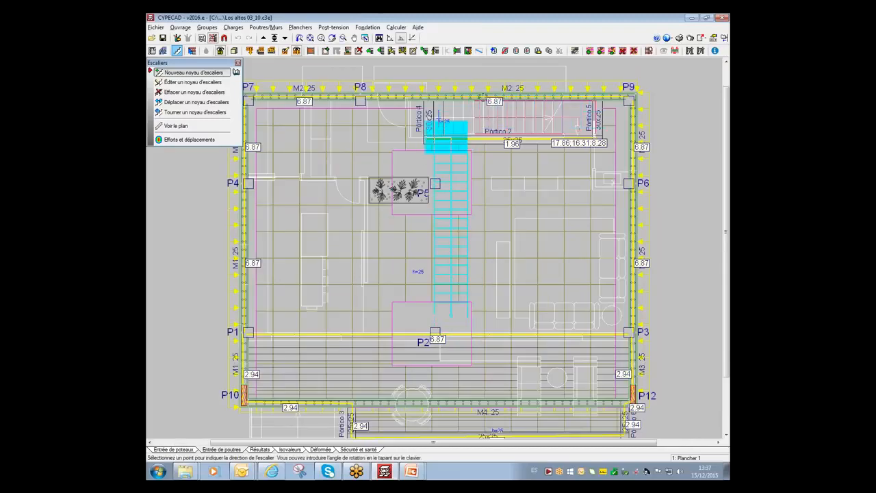
{"action": "left_click", "coordinate": [441, 82]}
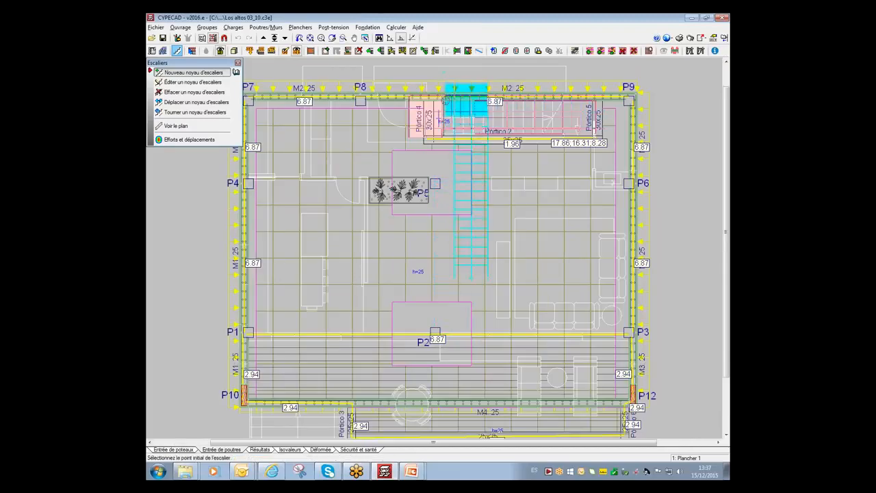
{"action": "left_click", "coordinate": [540, 347]}
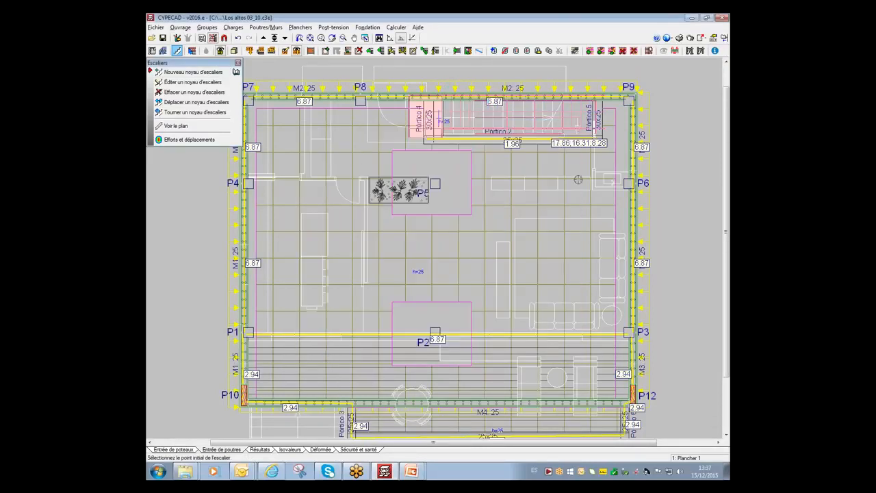
Step: Move the stair core on Plancher 2 so its flight lines up with the drawn staircase between Pórtico 3 and the 25x35 beam
{"action": "left_click", "coordinate": [263, 38]}
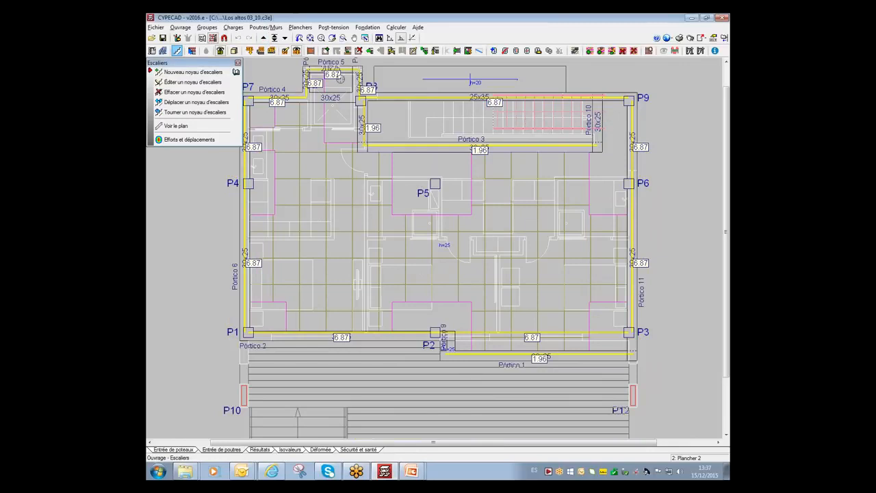
{"action": "left_click", "coordinate": [185, 103]}
{"action": "left_click", "coordinate": [605, 111]}
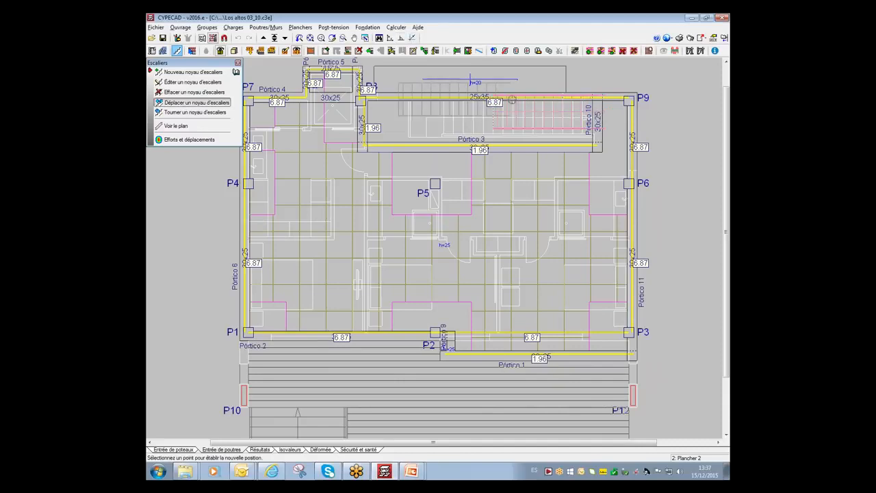
{"action": "scroll", "coordinate": [585, 114], "scroll_direction": "up", "scroll_amount": 1}
{"action": "scroll", "coordinate": [586, 113], "scroll_direction": "up", "scroll_amount": 2}
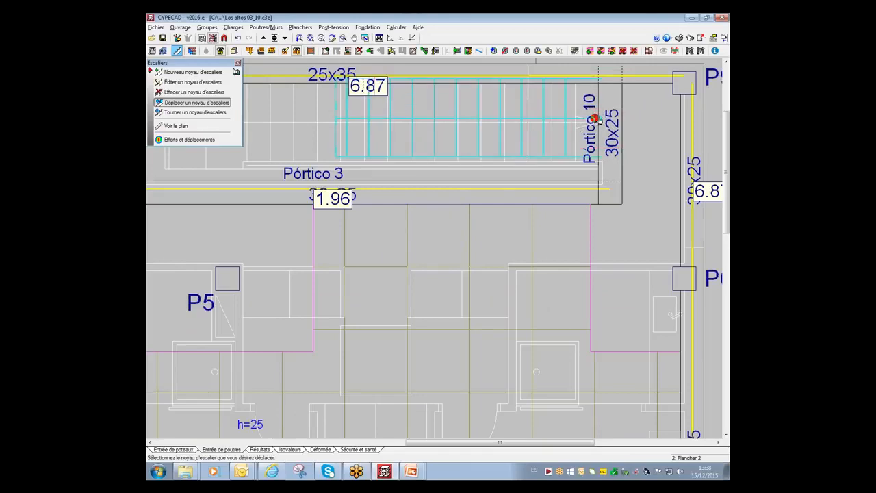
{"action": "left_click", "coordinate": [574, 122]}
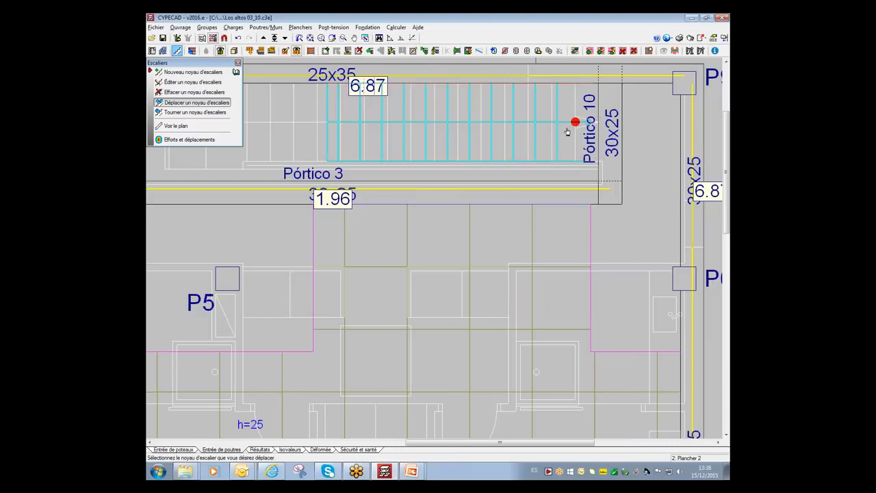
Step: Review the plan, sections and reinforcement drawing of stair core Escalier 2 from Plancher 2
{"action": "left_click", "coordinate": [197, 126]}
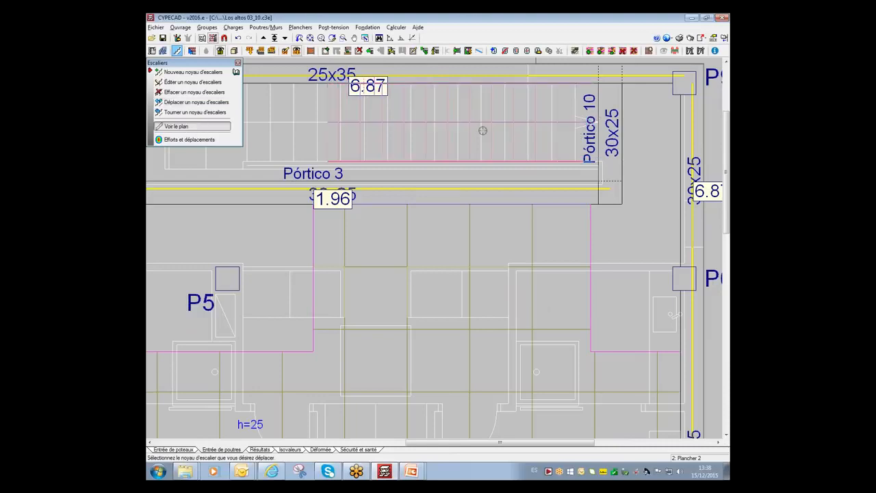
{"action": "left_click", "coordinate": [470, 127]}
{"action": "left_click", "coordinate": [358, 257]}
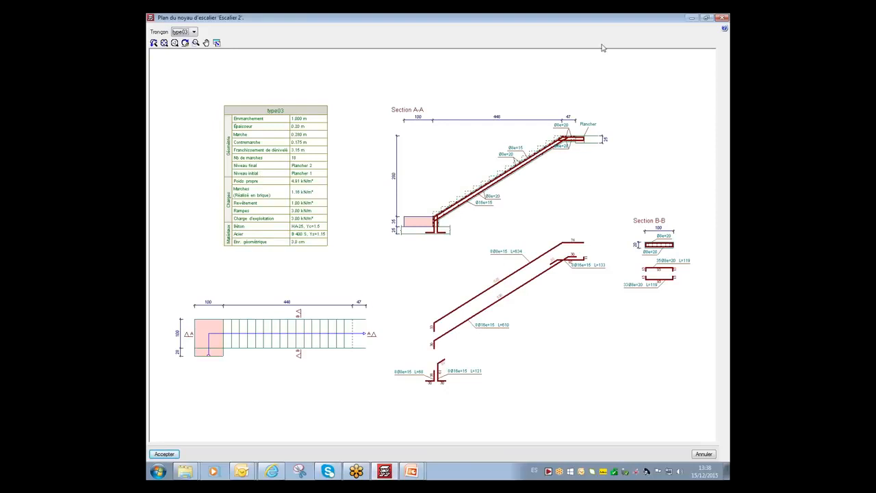
{"action": "left_click", "coordinate": [722, 19]}
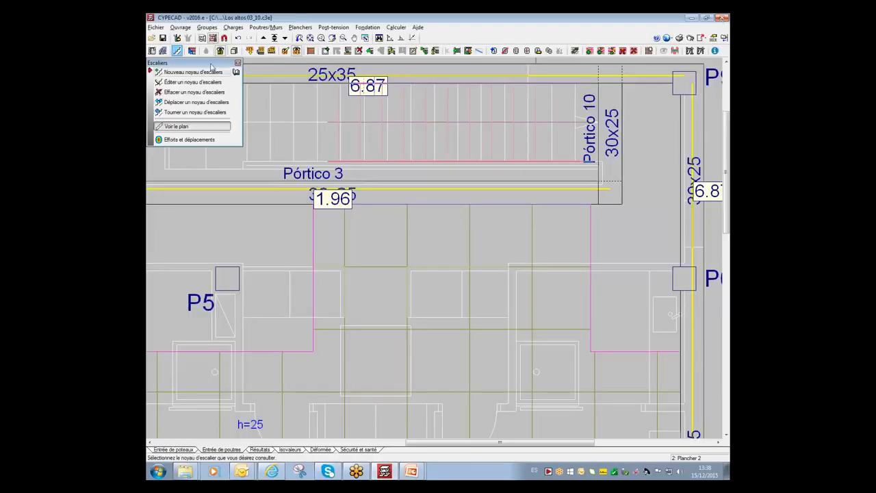
Step: Inspect both stair flights in the 3D view of the building by rotating the model
{"action": "left_click", "coordinate": [236, 55]}
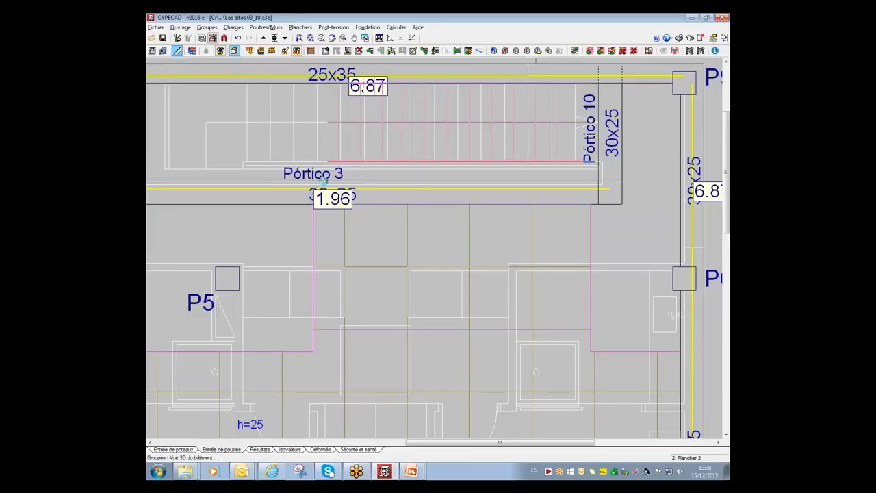
{"action": "left_click_drag", "start_coordinate": [248, 211], "coordinate": [421, 270]}
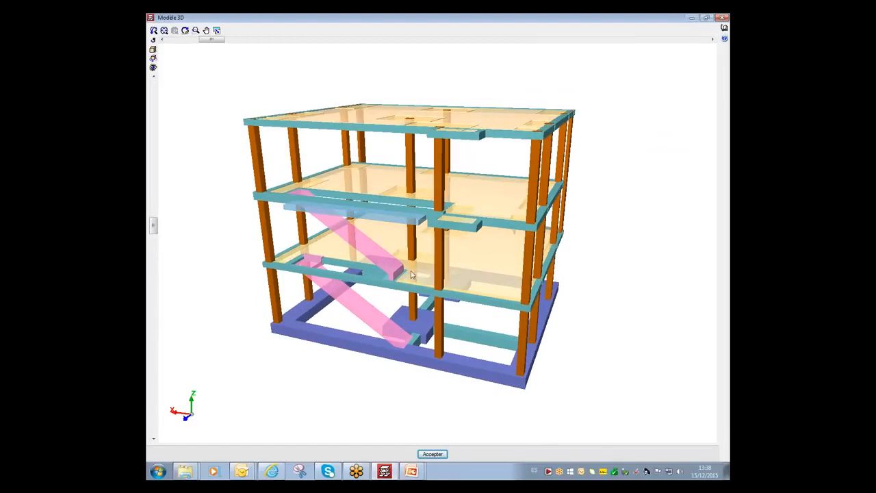
{"action": "left_click", "coordinate": [722, 19]}
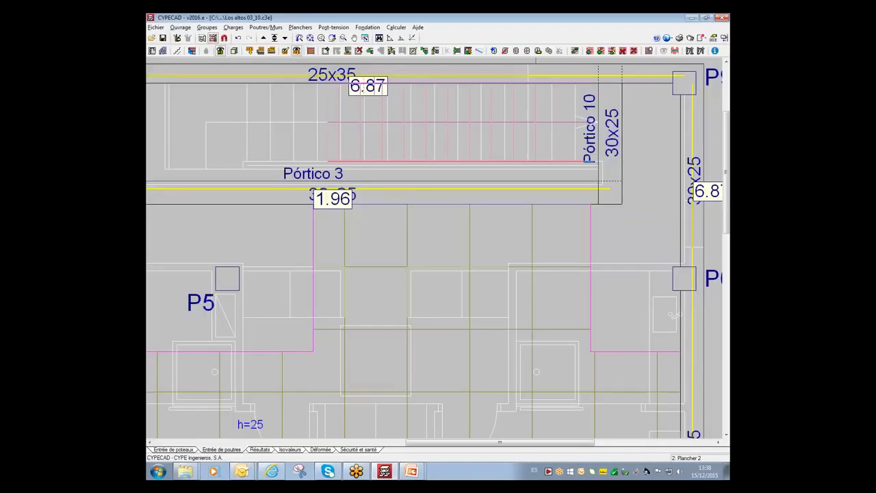
Step: Return to Plancher 1 and examine the stair landing and the loads around Pórtico 4
{"action": "left_click", "coordinate": [273, 38]}
{"action": "left_click", "coordinate": [415, 253]}
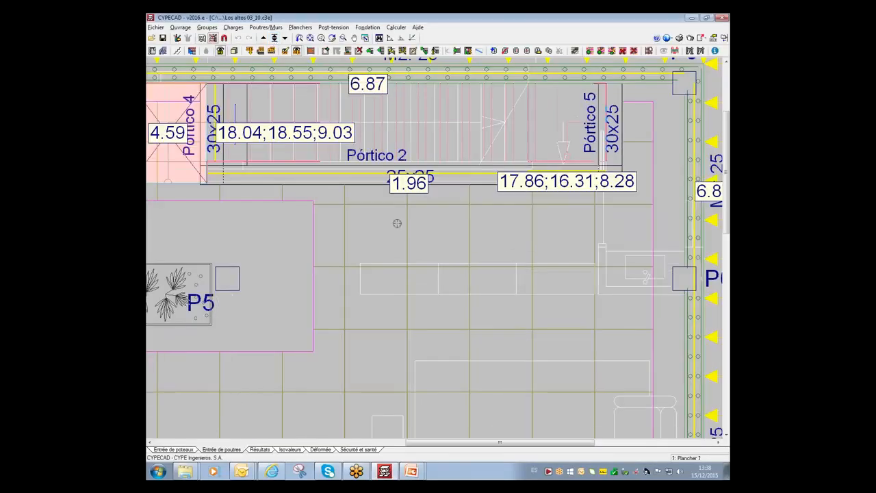
{"action": "scroll", "coordinate": [389, 189], "scroll_direction": "down", "scroll_amount": 2}
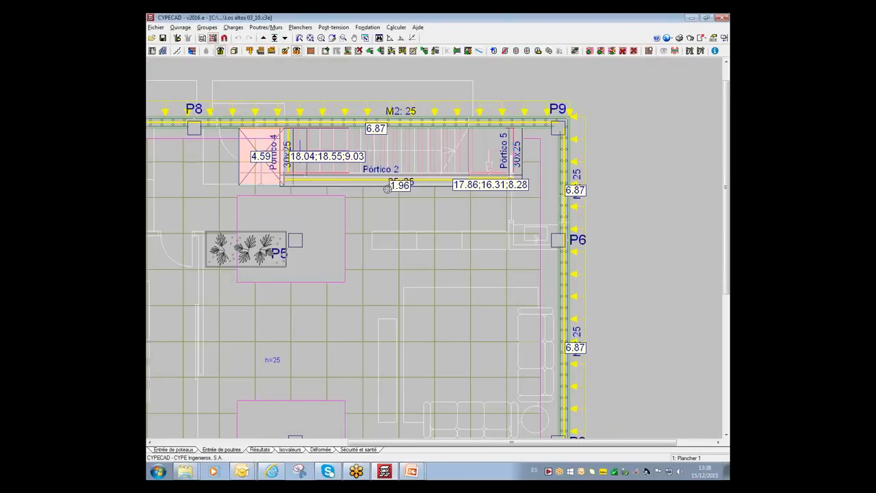
{"action": "middle_click_drag", "start_coordinate": [309, 173], "coordinate": [389, 176]}
{"action": "scroll", "coordinate": [333, 161], "scroll_direction": "up", "scroll_amount": 3}
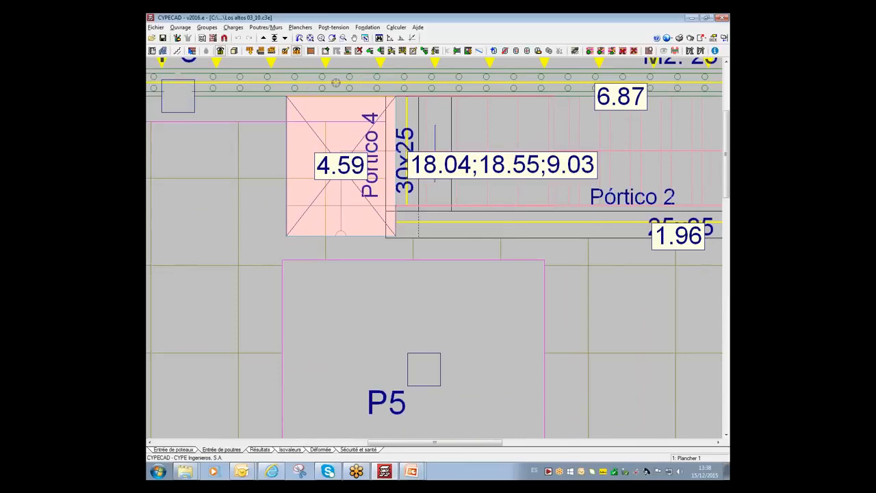
{"action": "scroll", "coordinate": [453, 158], "scroll_direction": "down", "scroll_amount": 3}
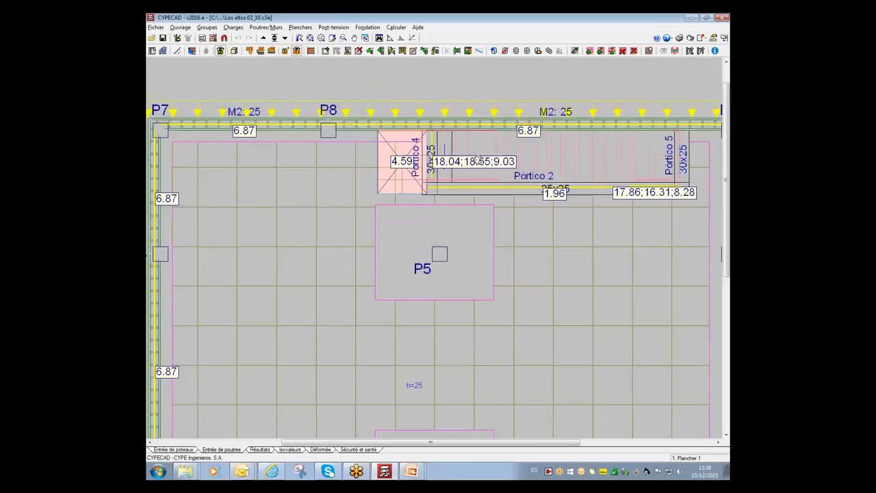
Step: Open the data of stair core Escalier 1 for review and close it without changes
{"action": "left_click", "coordinate": [176, 51]}
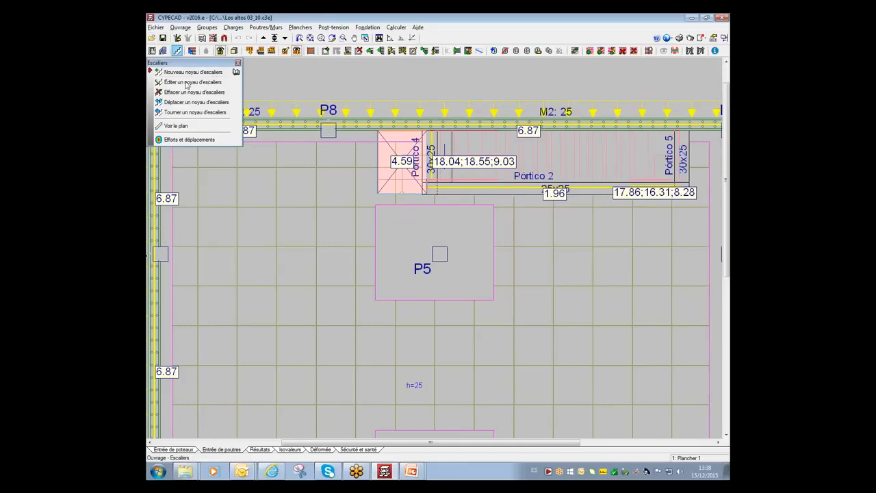
{"action": "left_click", "coordinate": [182, 83]}
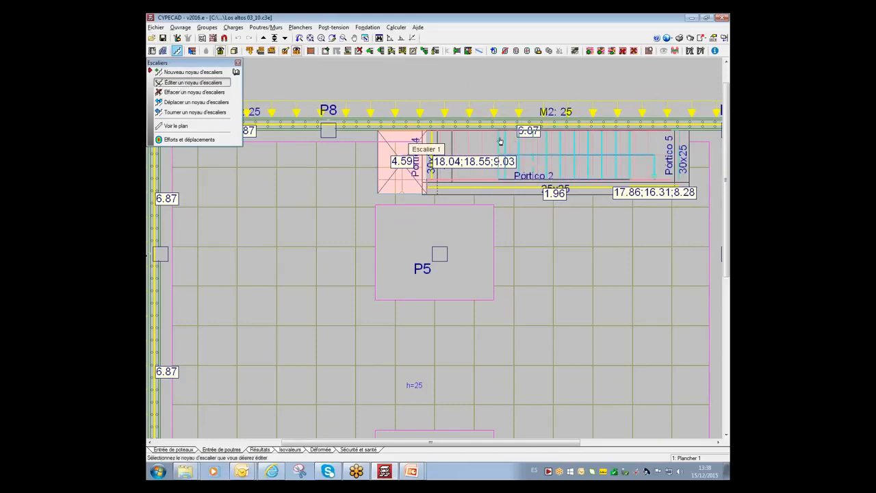
{"action": "left_click", "coordinate": [500, 140]}
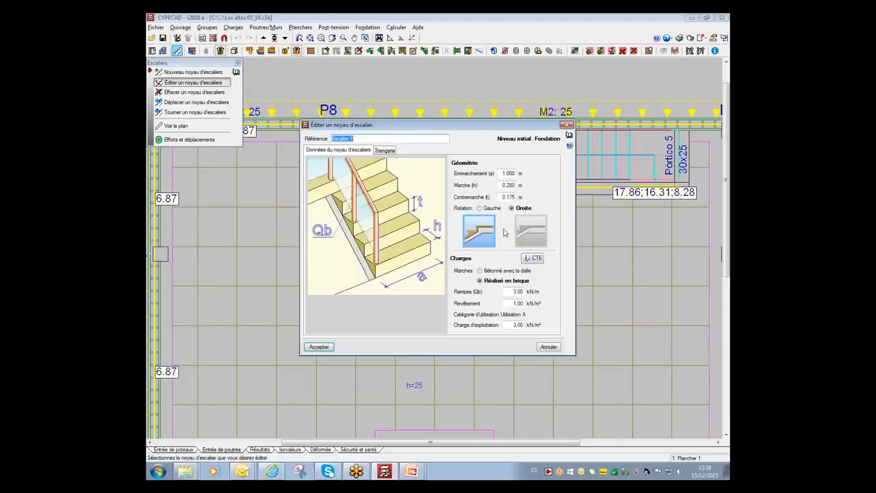
{"action": "left_click", "coordinate": [547, 346]}
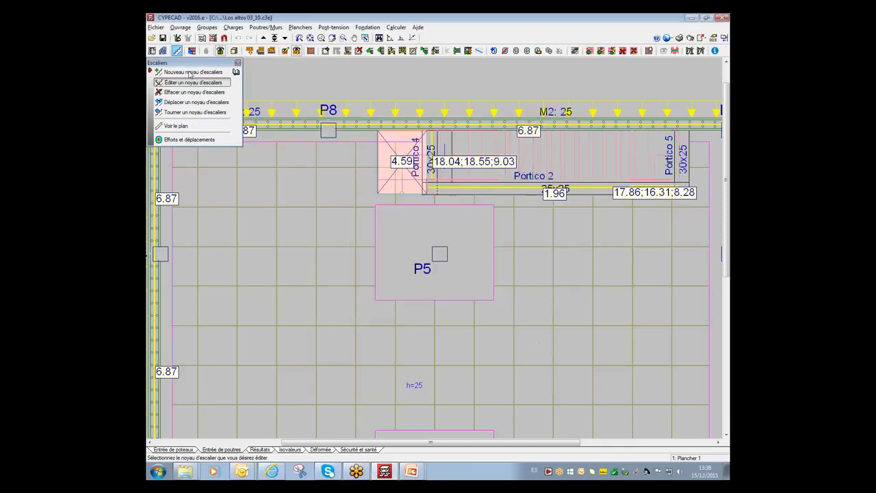
Step: Consult the detail drawing of Escalier 2 from Plancher 1 and return to the full floor plan
{"action": "left_click", "coordinate": [192, 128]}
{"action": "left_click", "coordinate": [418, 132]}
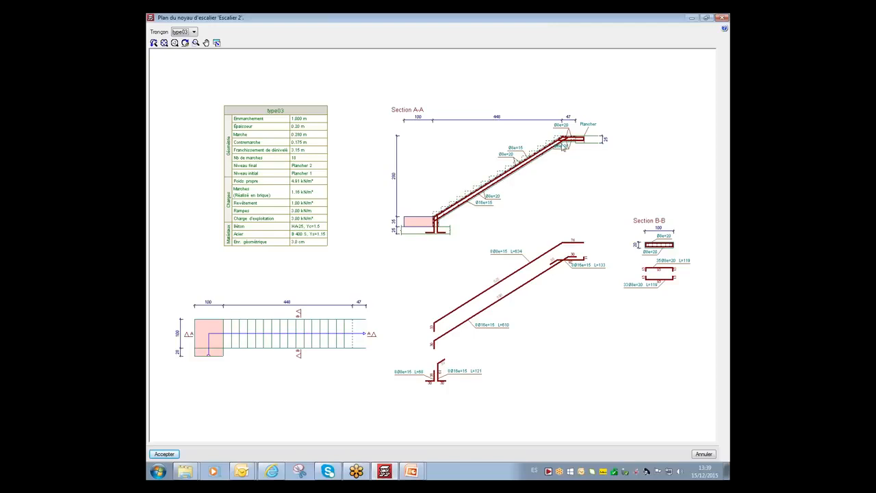
{"action": "left_click", "coordinate": [724, 19]}
{"action": "left_click", "coordinate": [310, 39]}
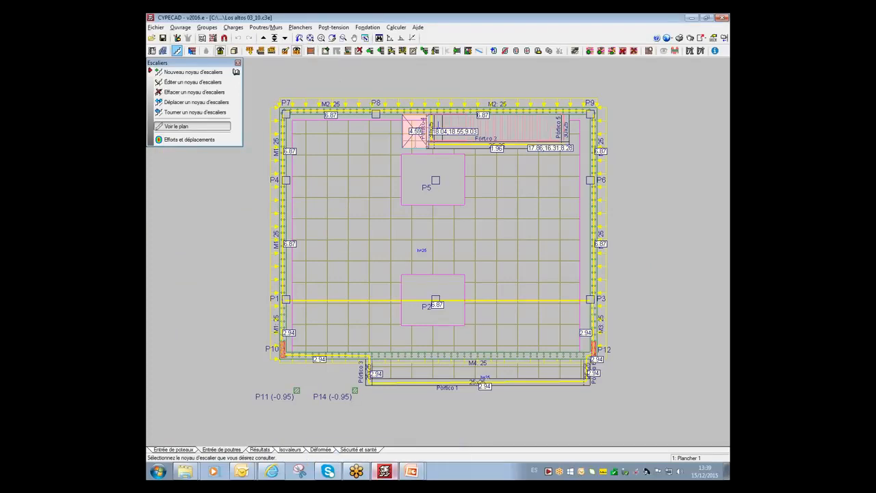
Step: Switch to the Module Escalier avec CYPECAD presentation in PowerPoint and cycle through the open windows toward the Videos folder
{"action": "key", "text": "alt+Tab"}
{"action": "key", "text": "alt+Tab"}
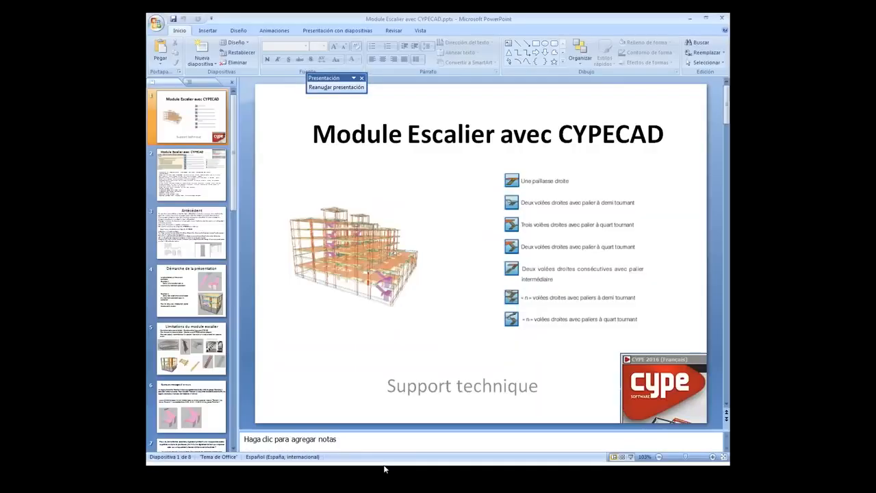
{"action": "key", "text": "alt+Tab"}
{"action": "key", "text": "alt+Tab"}
{"action": "key", "text": "alt+Tab"}
{"action": "key", "text": "alt+Tab"}
{"action": "key", "text": "alt+Tab"}
{"action": "key", "text": "alt+Tab"}
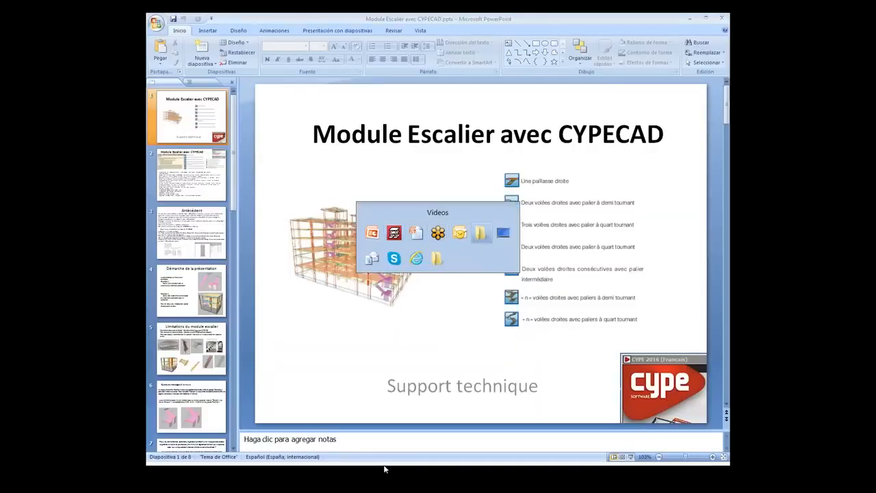